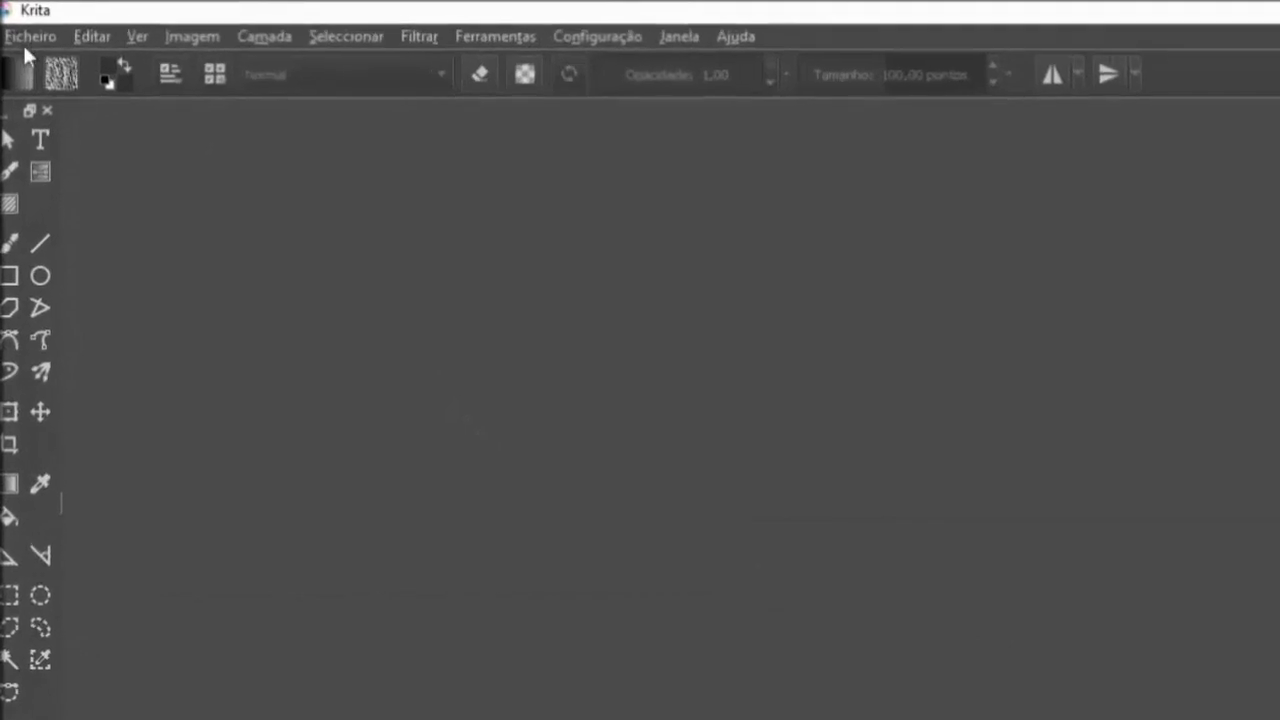
- Create a new custom document using the predefined A4 (300 ppi) size
{"action": "left_click", "coordinate": [16, 19]}
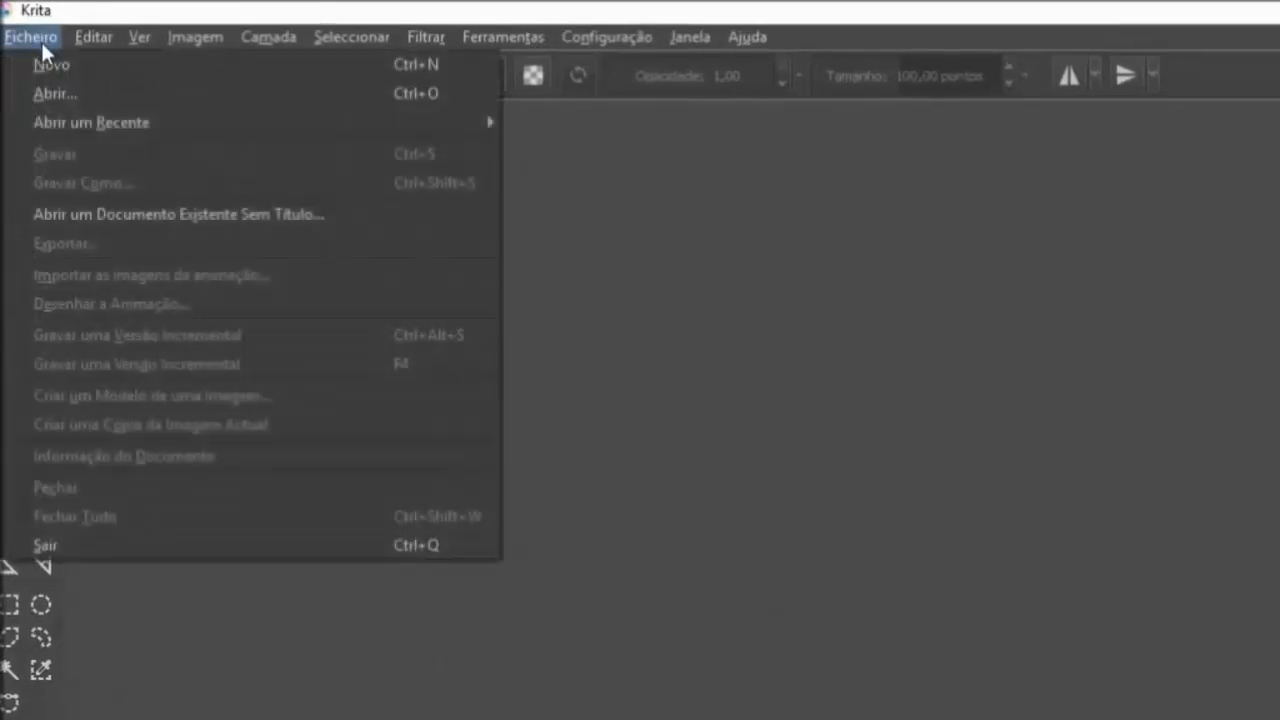
{"action": "left_click", "coordinate": [53, 64]}
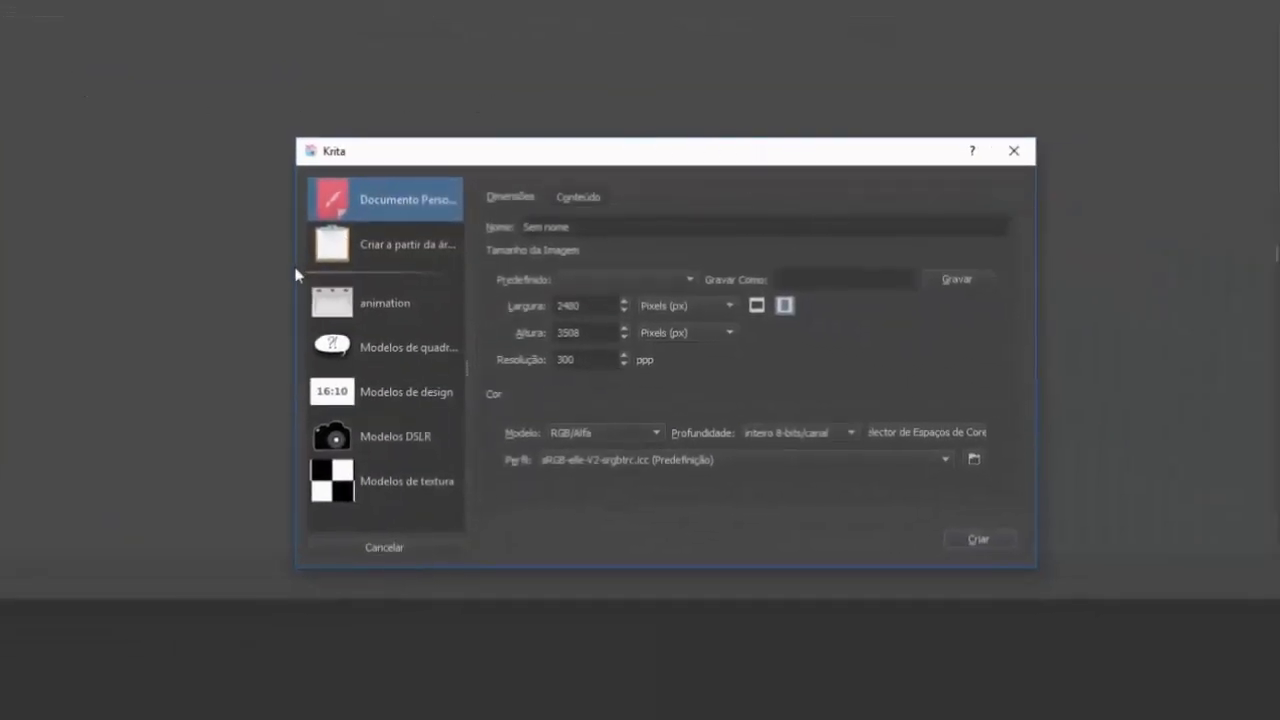
{"action": "left_click_drag", "start_coordinate": [295, 277], "coordinate": [170, 272]}
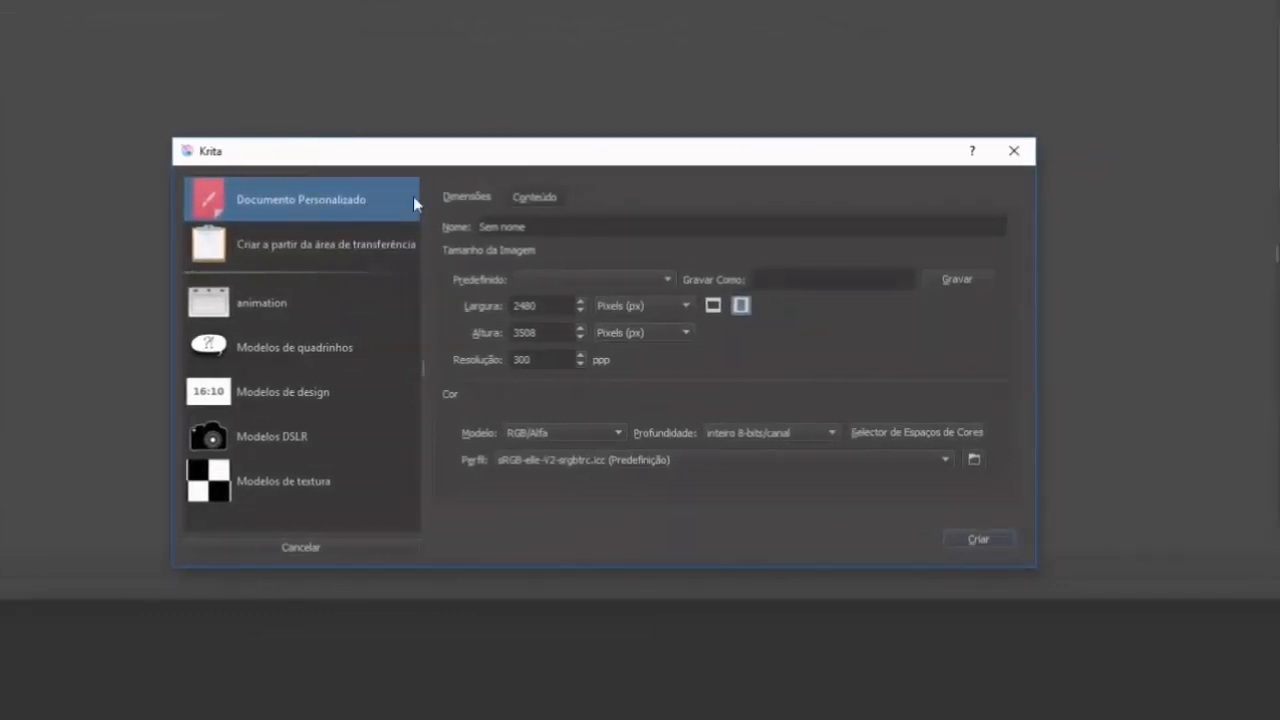
{"action": "left_click", "coordinate": [668, 275]}
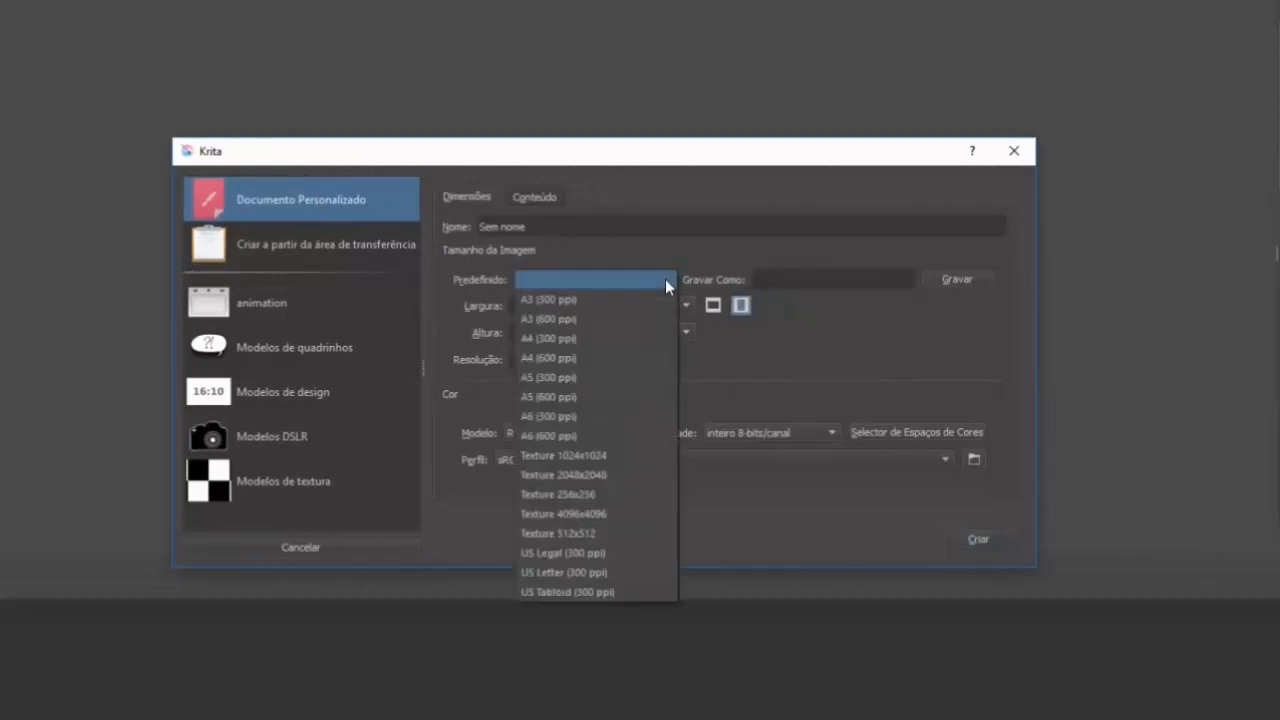
{"action": "left_click", "coordinate": [626, 341]}
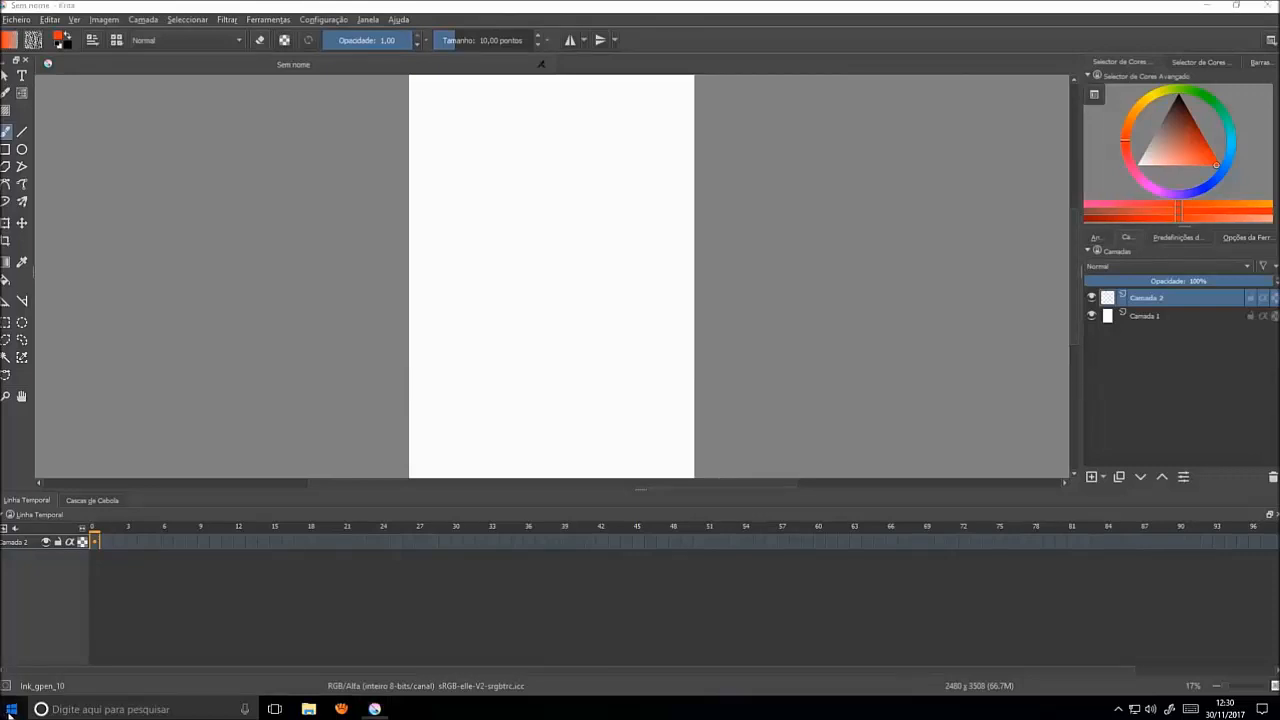
- Switch to Firefox and search the web for "esfera de metal"
{"action": "left_click", "coordinate": [12, 708]}
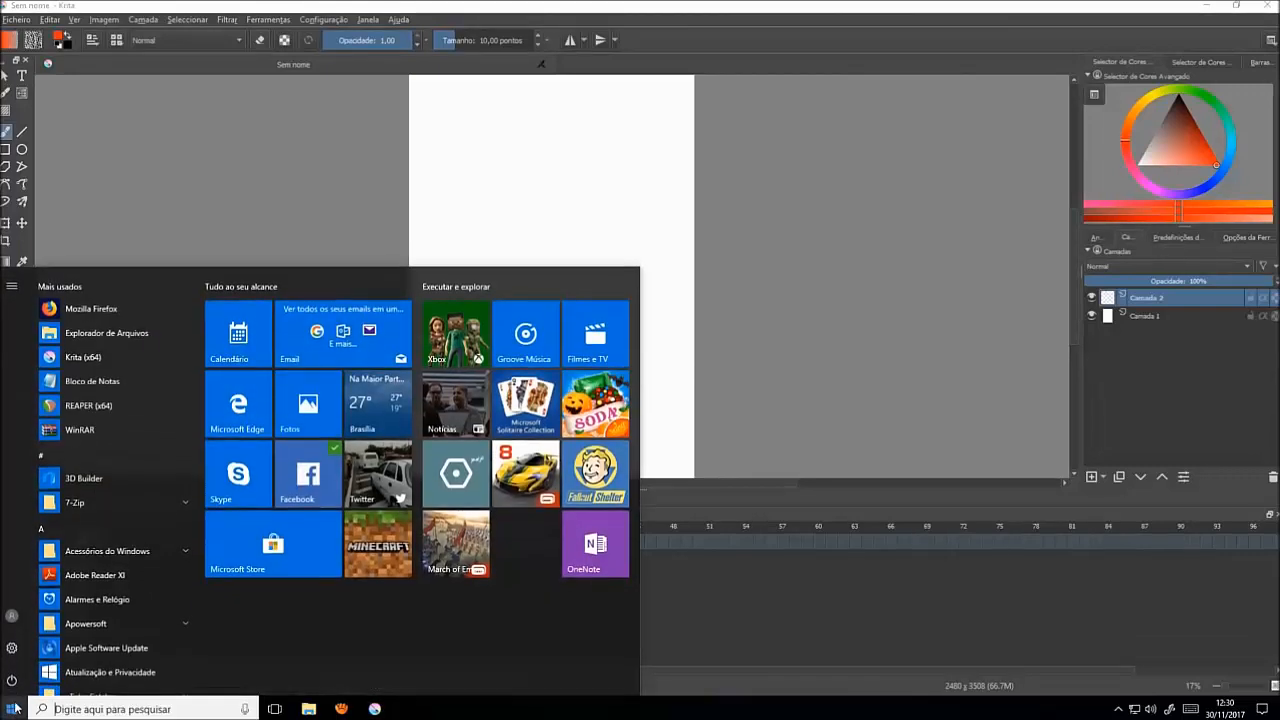
{"action": "left_click", "coordinate": [92, 312]}
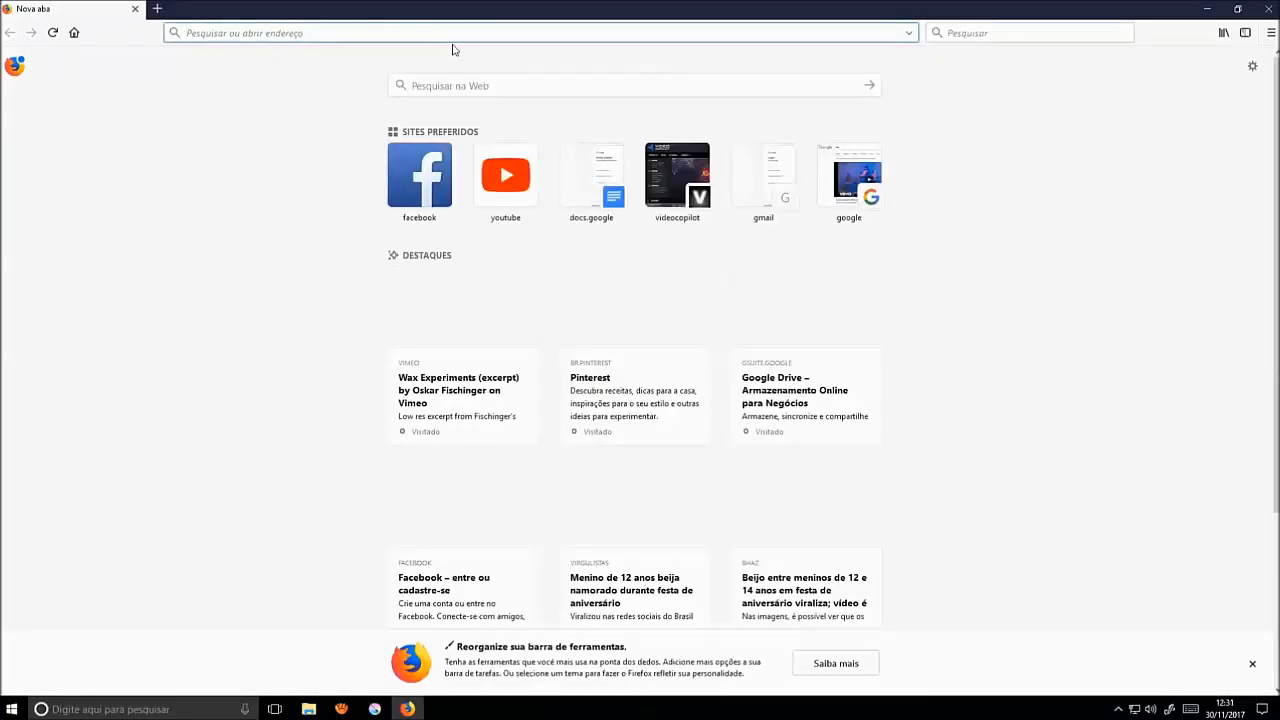
{"action": "type", "text": "esfe"}
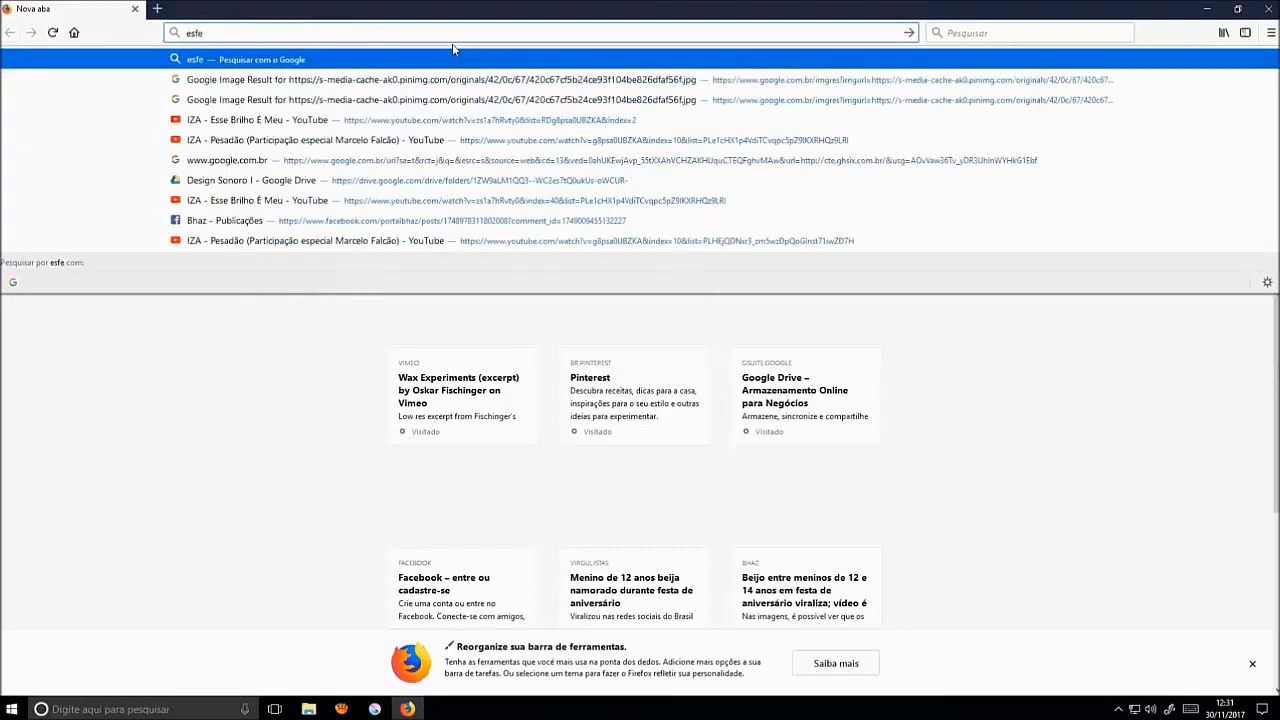
{"action": "type", "text": "ra de metal"}
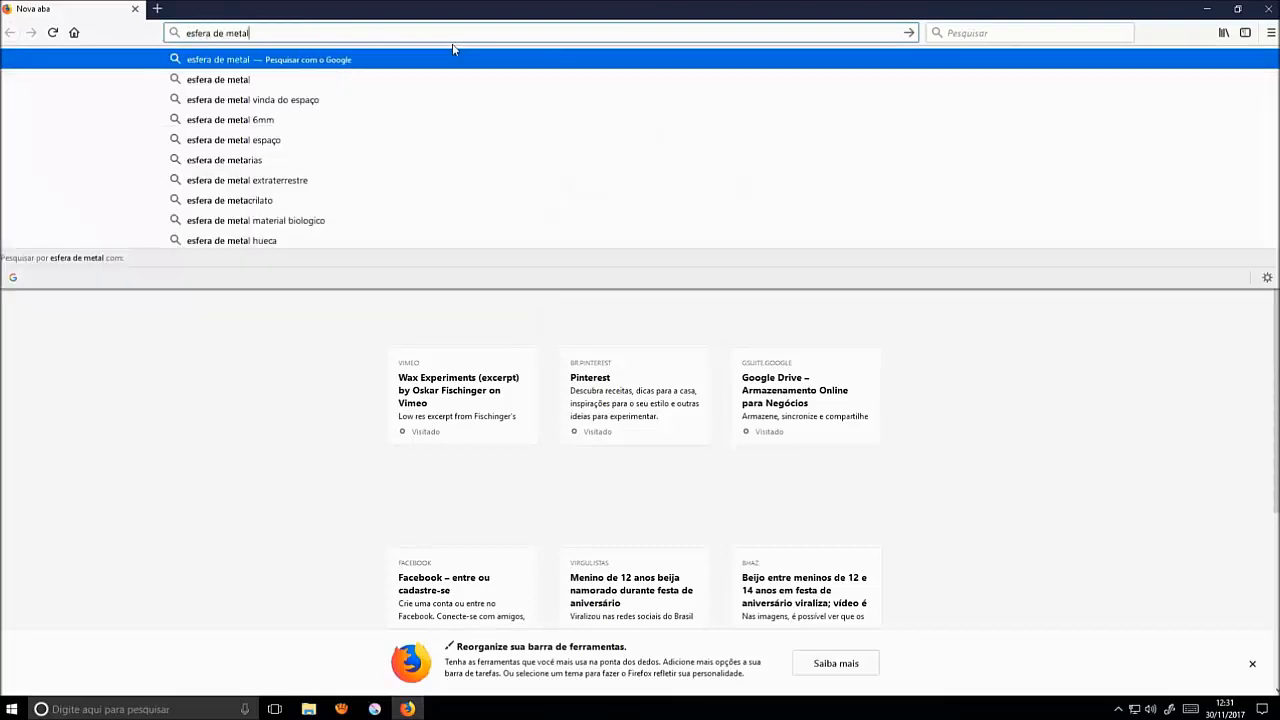
{"action": "key", "text": "Return"}
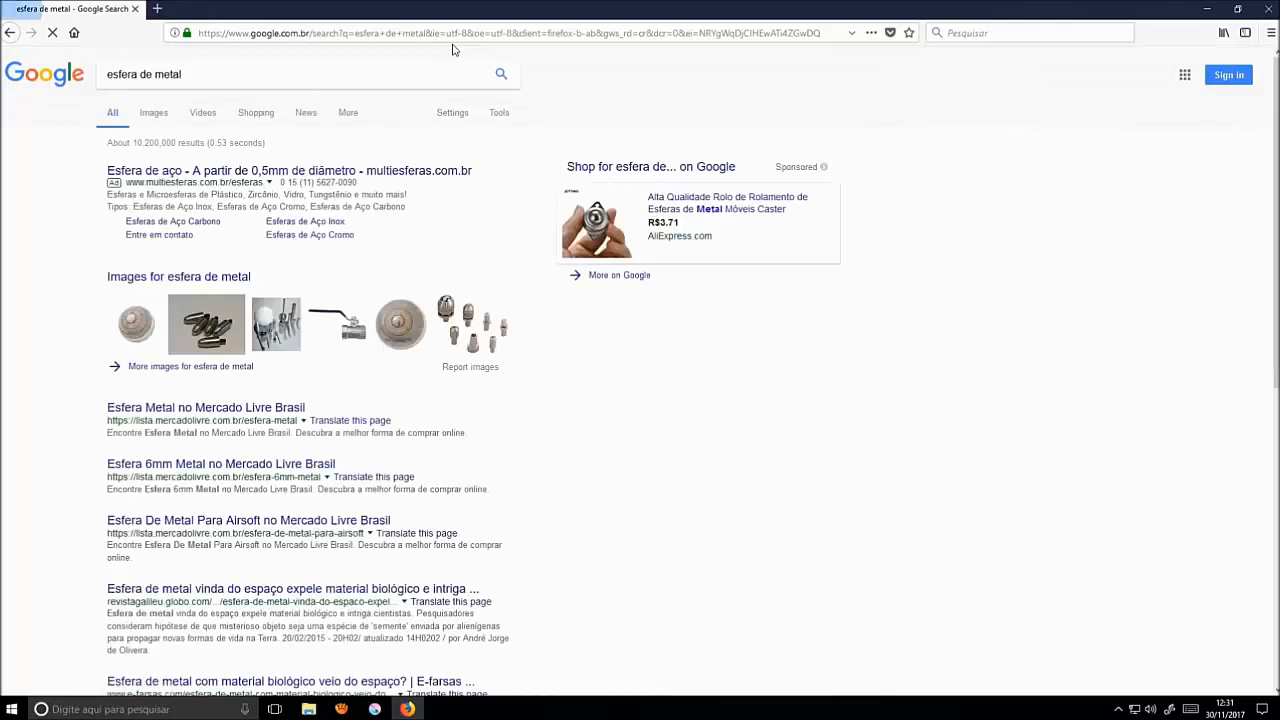
- Show the image results and save the picture of the chrome sphere with the black reflection to the desktop
{"action": "left_click", "coordinate": [154, 113]}
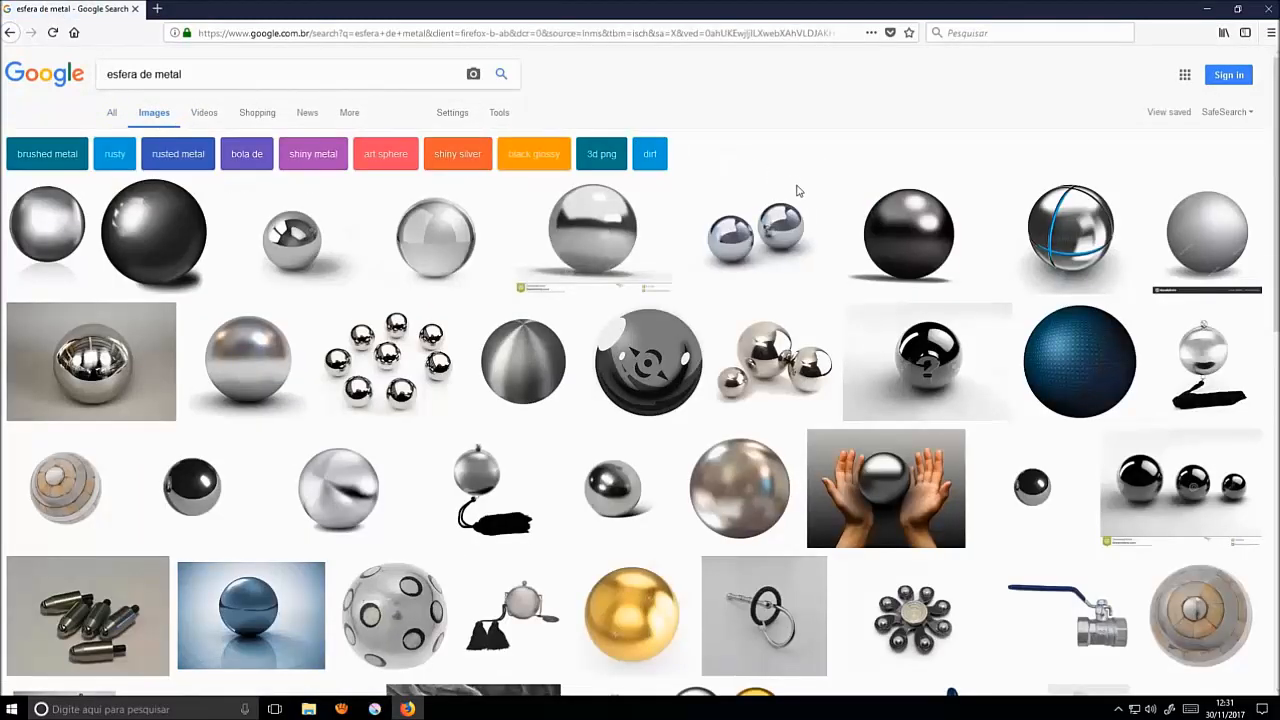
{"action": "left_click", "coordinate": [192, 485]}
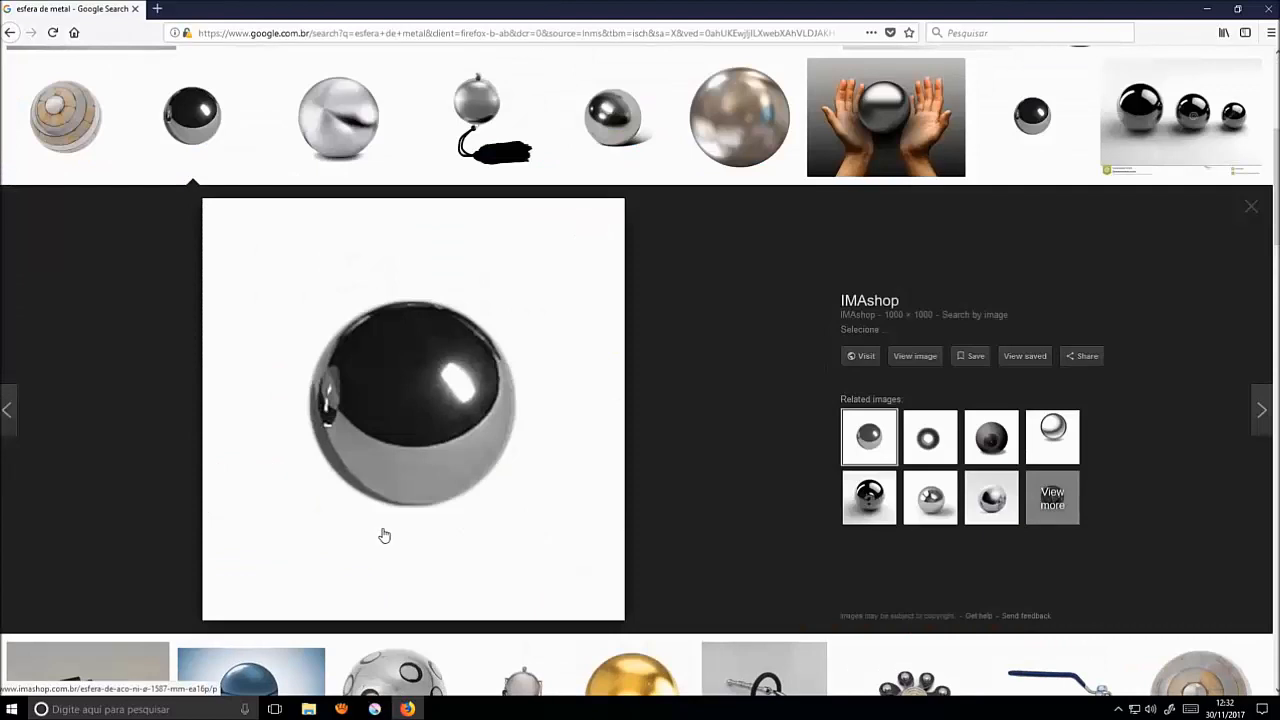
{"action": "right_click", "coordinate": [450, 388]}
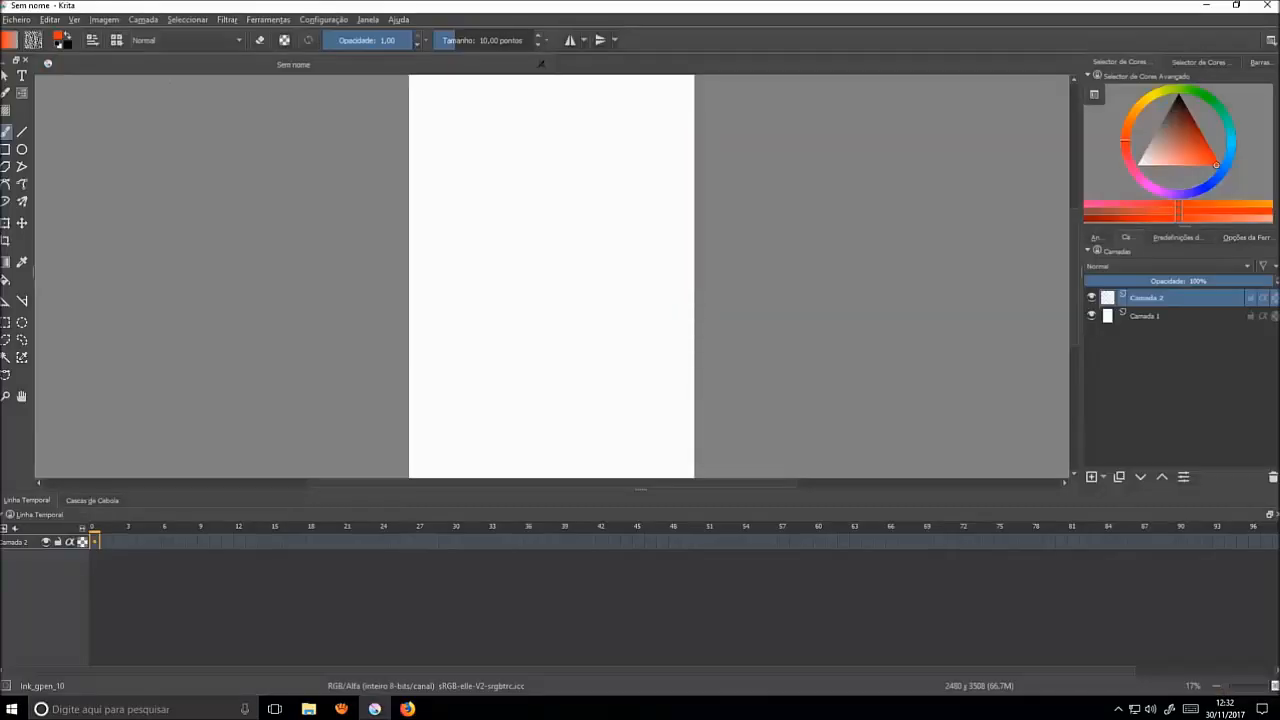
- Switch back to Krita and open the image ea16_01 from the desktop (Área de Trabalho)
{"action": "left_click", "coordinate": [17, 20]}
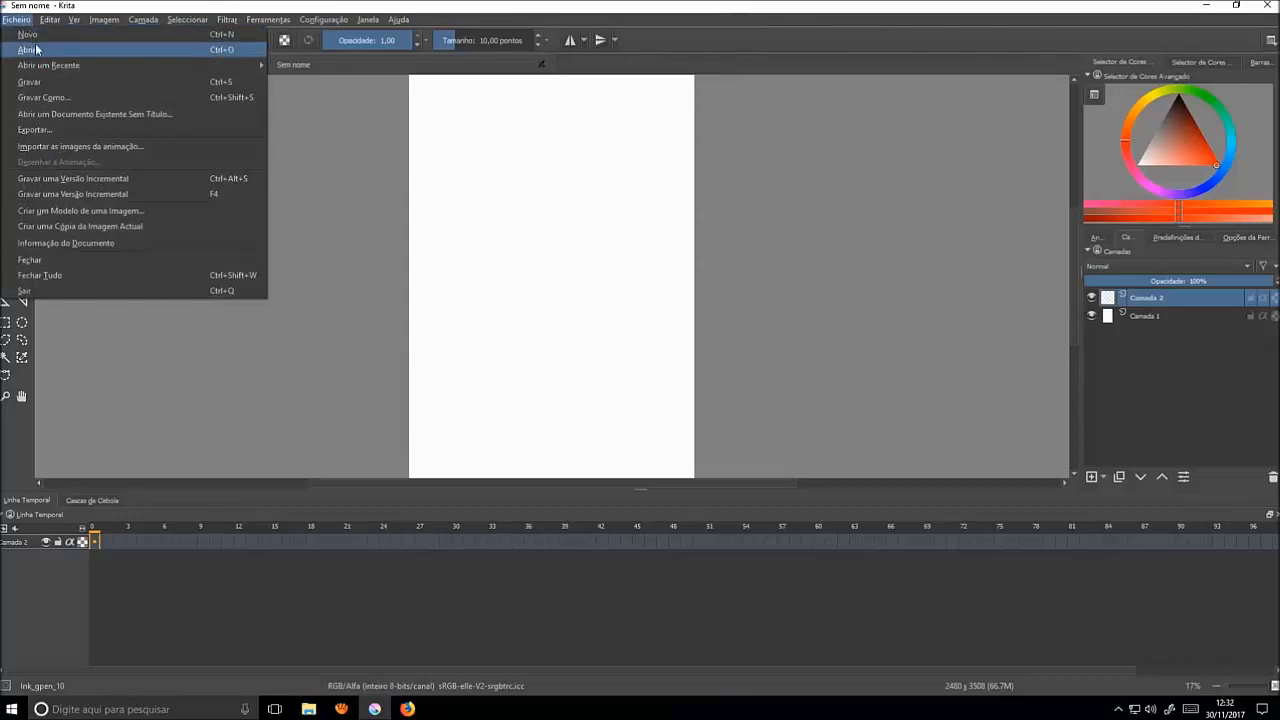
{"action": "left_click", "coordinate": [38, 50]}
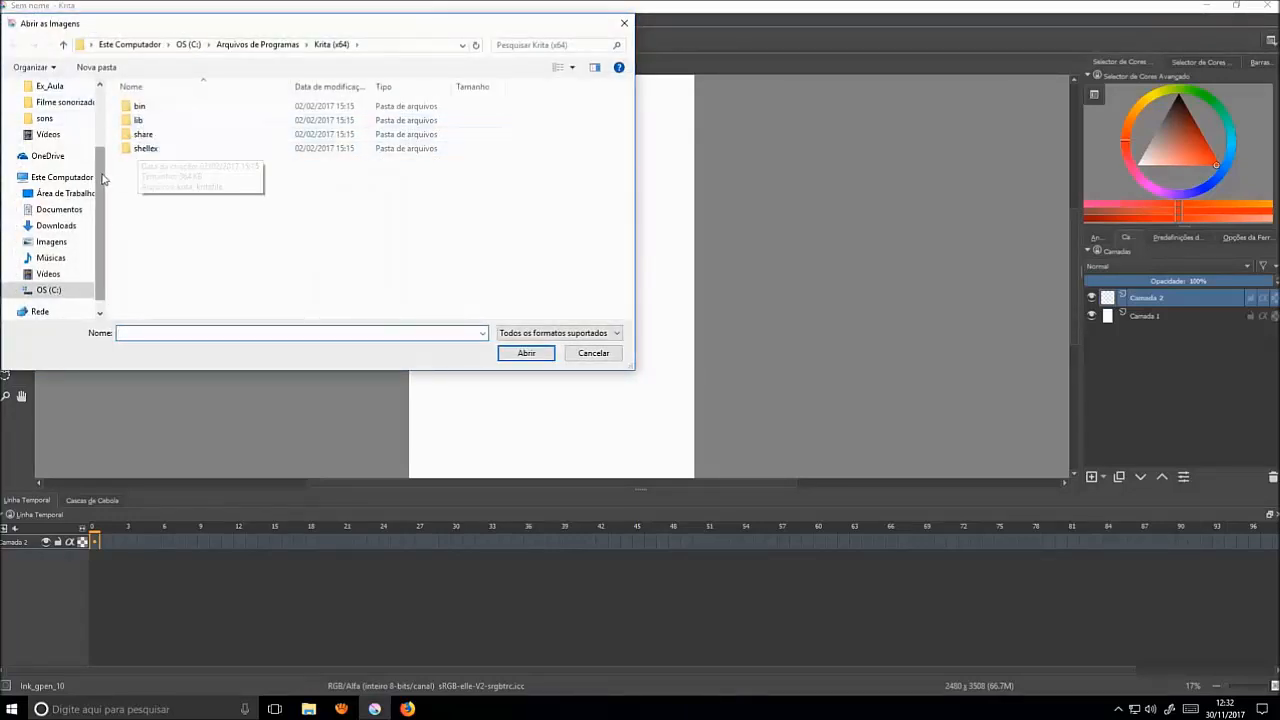
{"action": "scroll", "coordinate": [97, 200], "scroll_direction": "down", "scroll_amount": 1}
{"action": "scroll", "coordinate": [90, 200], "scroll_direction": "up", "scroll_amount": 2}
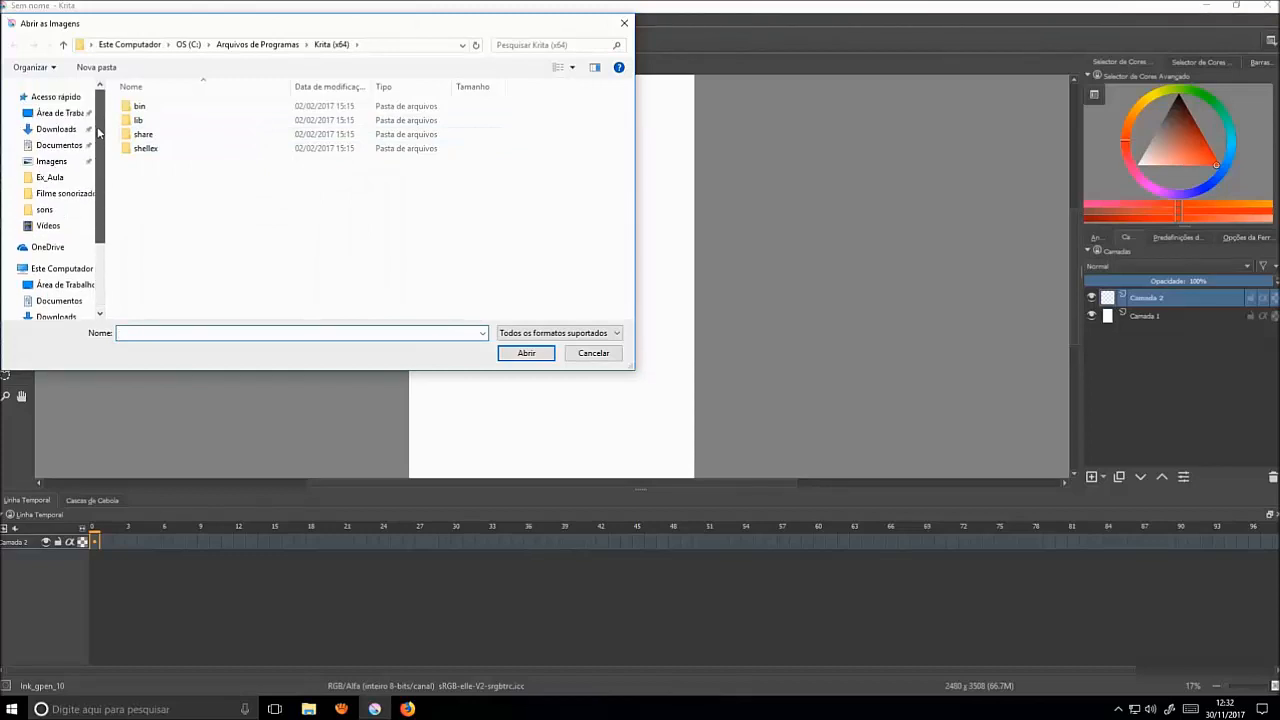
{"action": "left_click", "coordinate": [62, 113]}
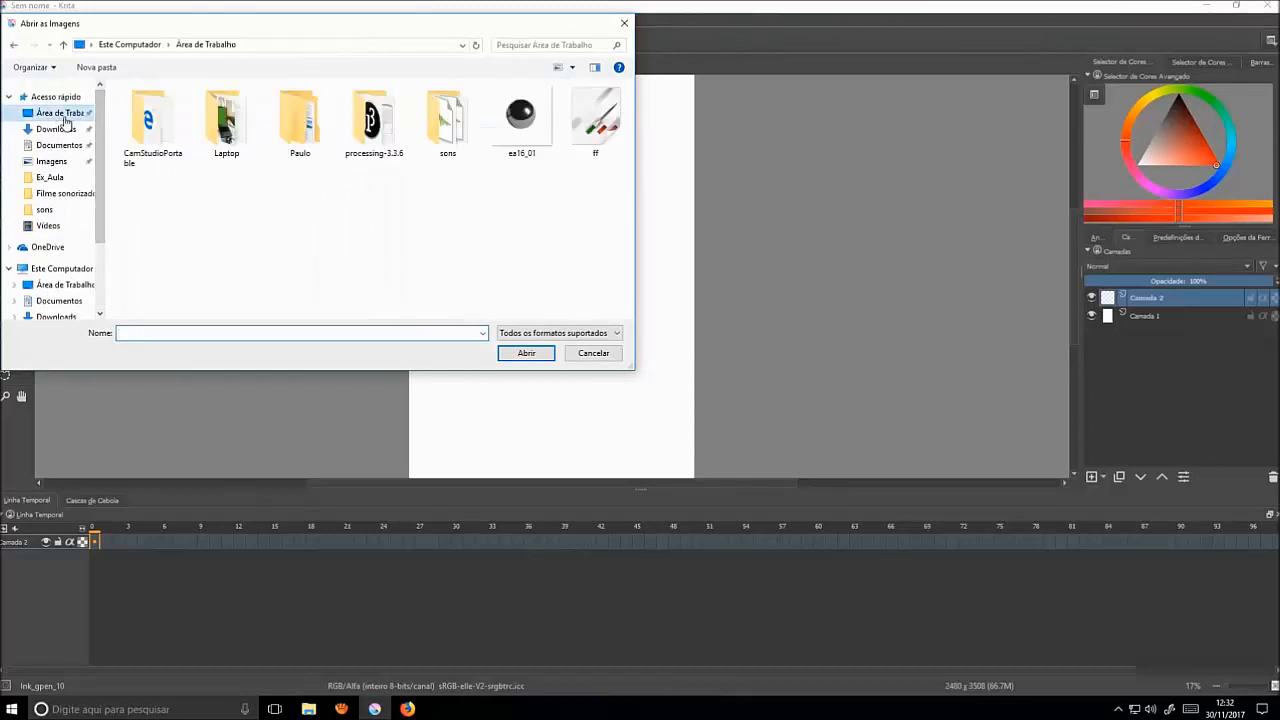
{"action": "left_click", "coordinate": [520, 118]}
{"action": "left_click", "coordinate": [527, 353]}
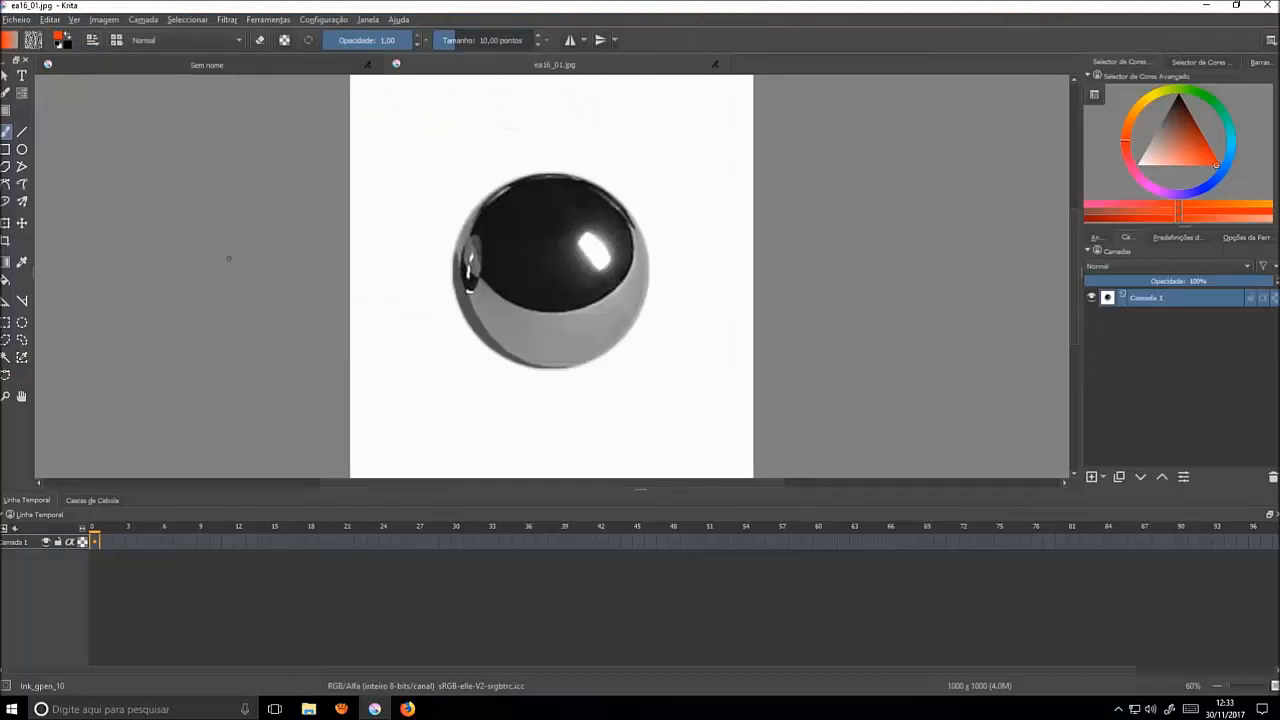
- Copy a rectangular selection around the sphere in ea16_01.jpg and paste it into the untitled A4 document
{"action": "left_click", "coordinate": [5, 322]}
{"action": "left_click_drag", "start_coordinate": [392, 139], "coordinate": [727, 420]}
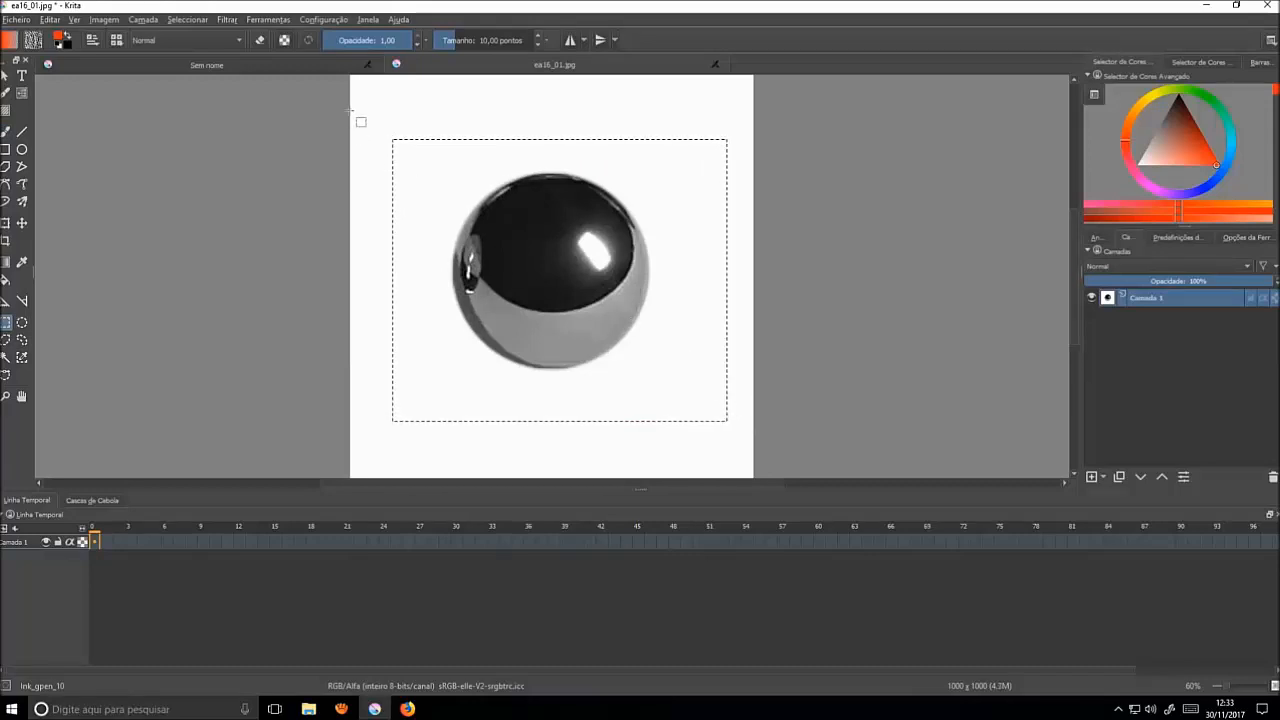
{"action": "left_click", "coordinate": [324, 64]}
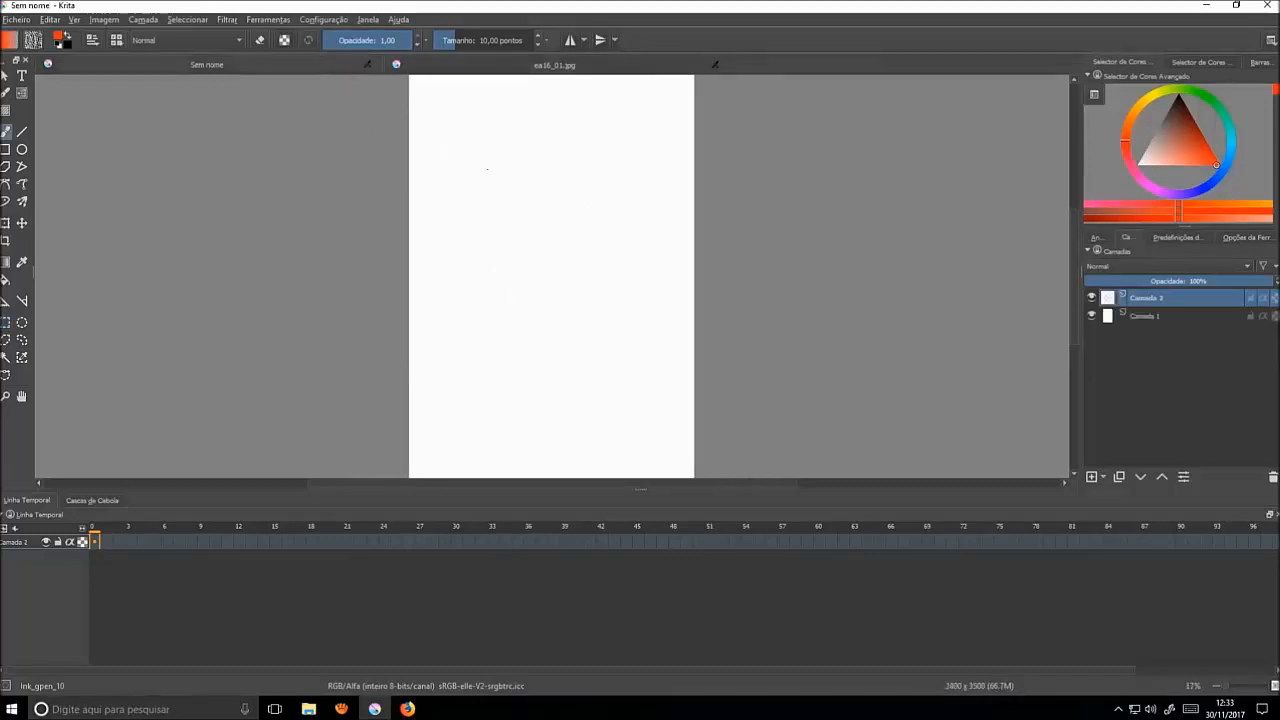
{"action": "key", "text": "ctrl+v"}
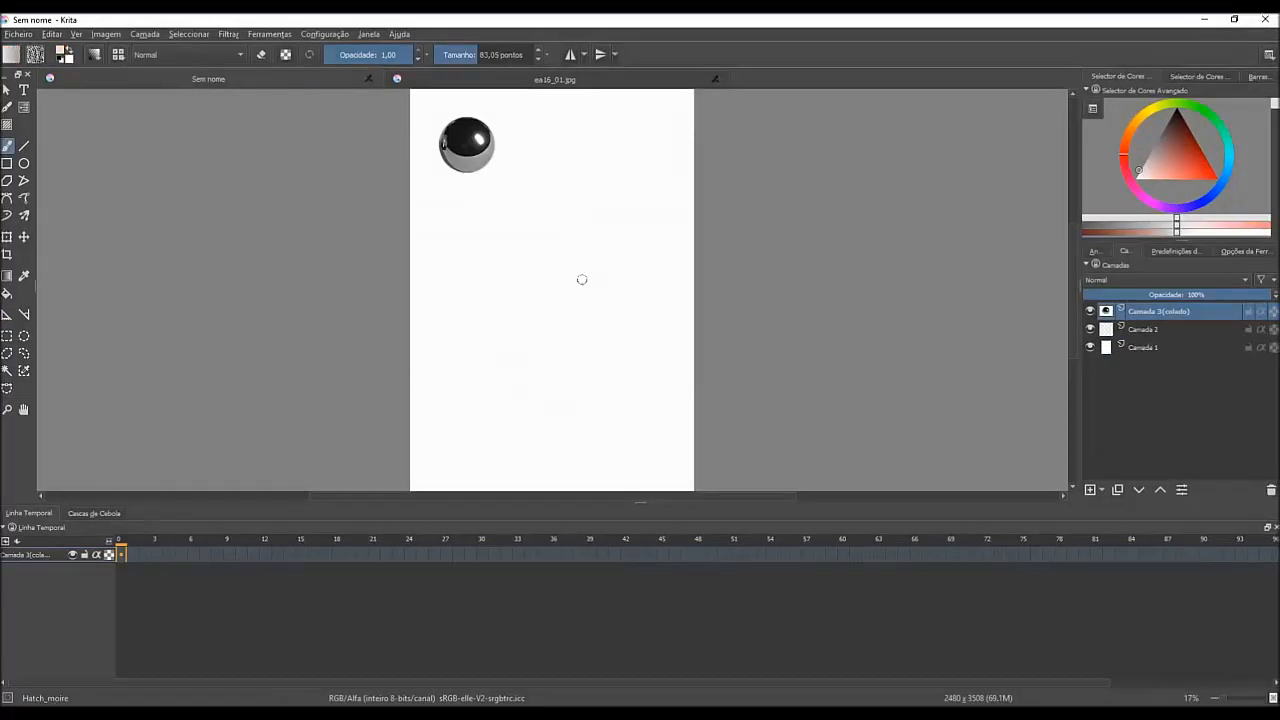
- Try enlarging the pasted sphere to about 1.6 times its size with the Transform tool
{"action": "key", "text": "ctrl+t"}
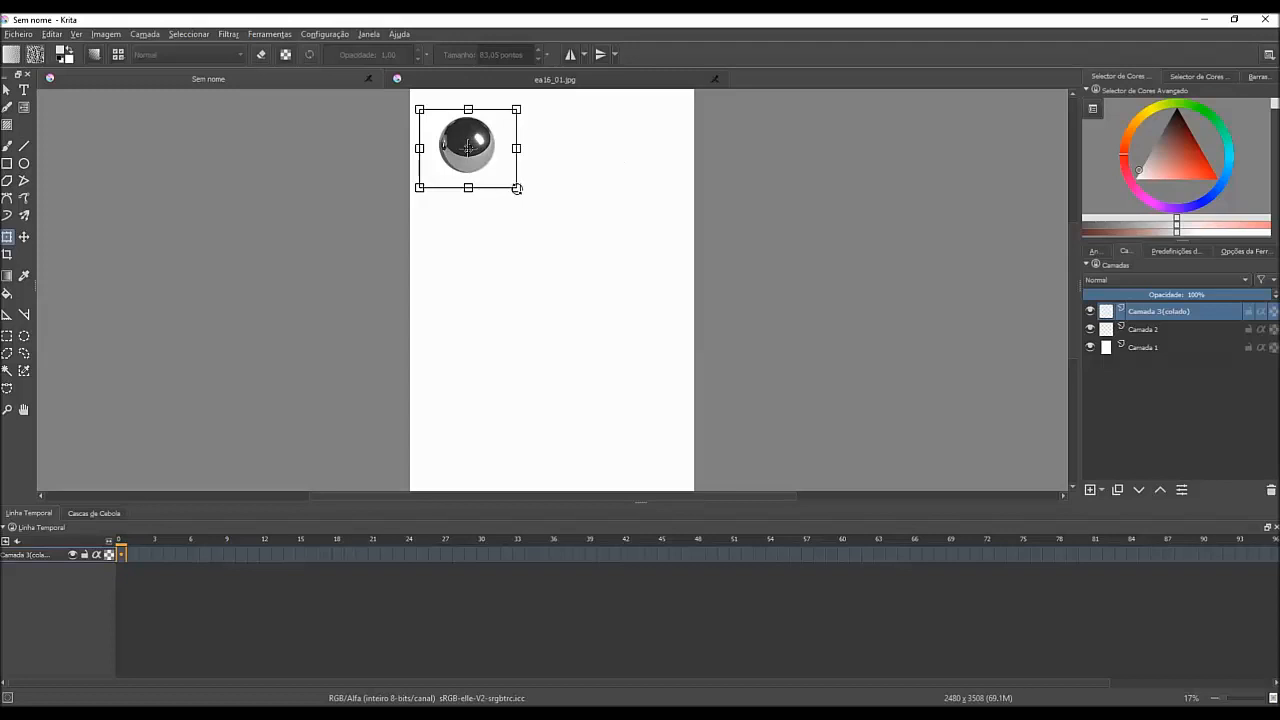
{"action": "left_click_drag", "start_coordinate": [516, 187], "coordinate": [577, 240]}
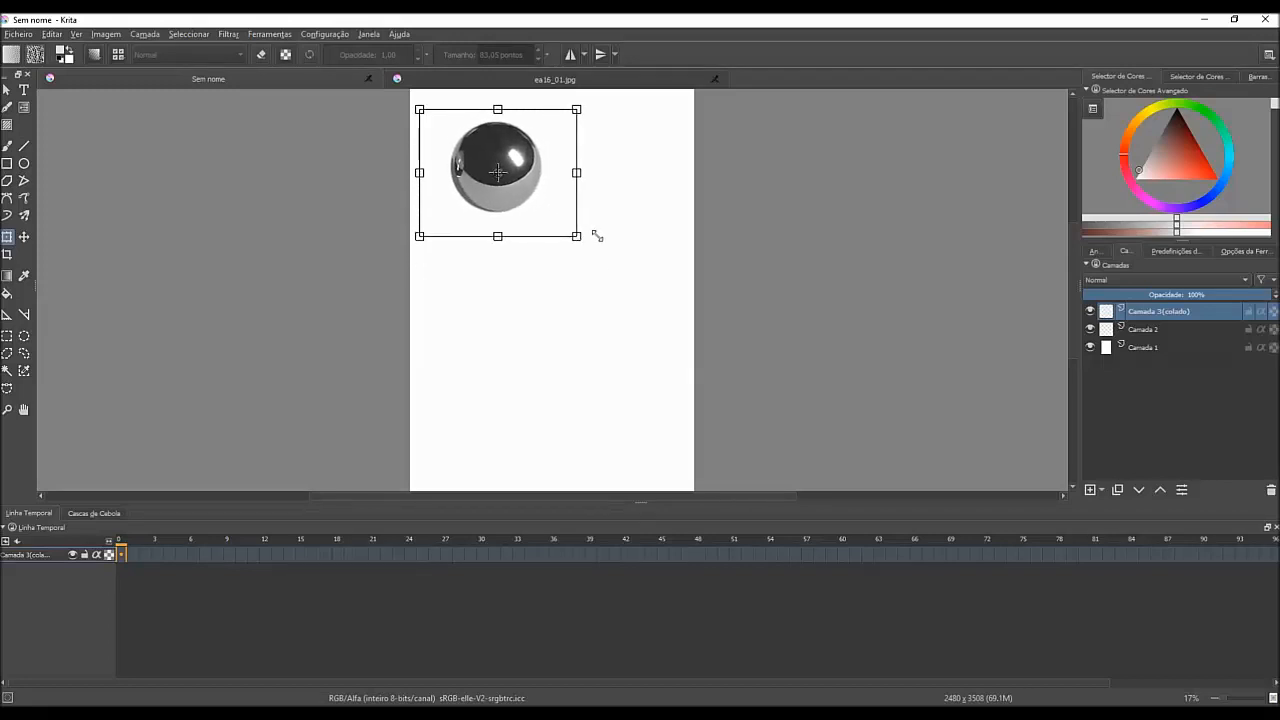
{"action": "key", "text": "Return"}
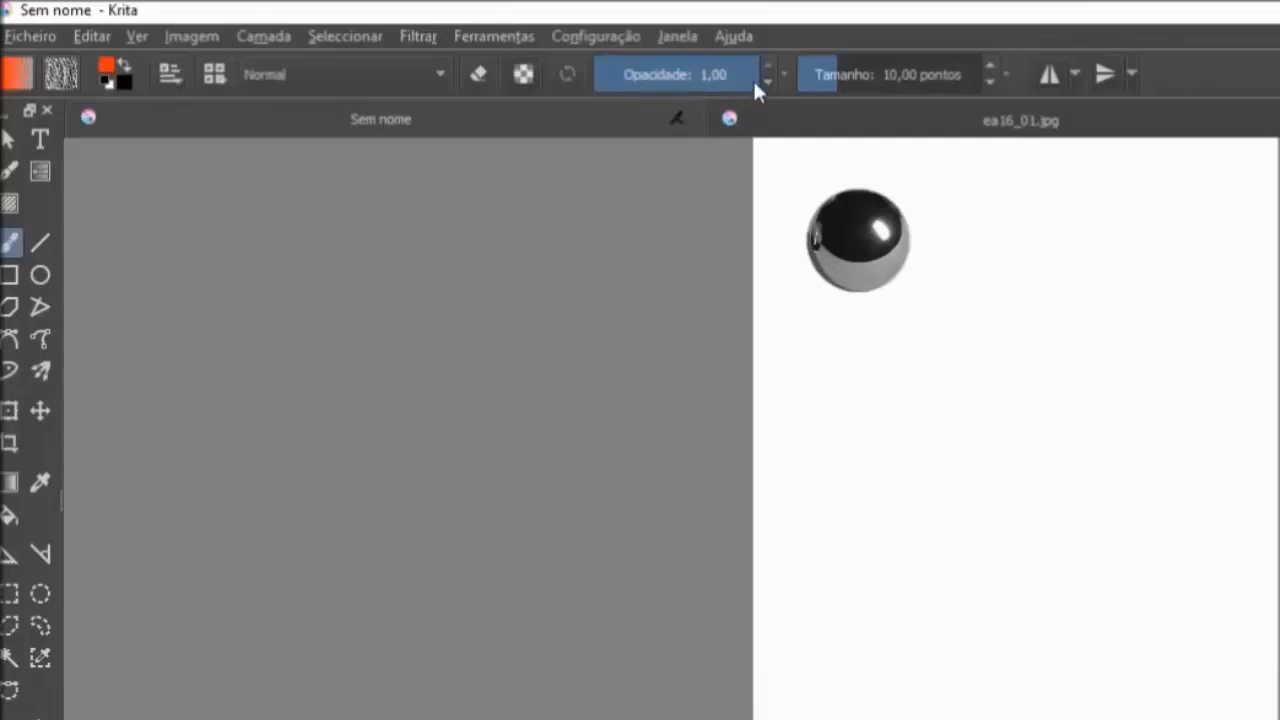
{"action": "scroll", "coordinate": [753, 86], "scroll_direction": "down", "scroll_amount": 3}
{"action": "mouse_move", "coordinate": [834, 86]}
{"action": "left_mouse_down"}
{"action": "mouse_move", "coordinate": [917, 103]}
{"action": "mouse_move", "coordinate": [811, 111]}
{"action": "left_mouse_up"}
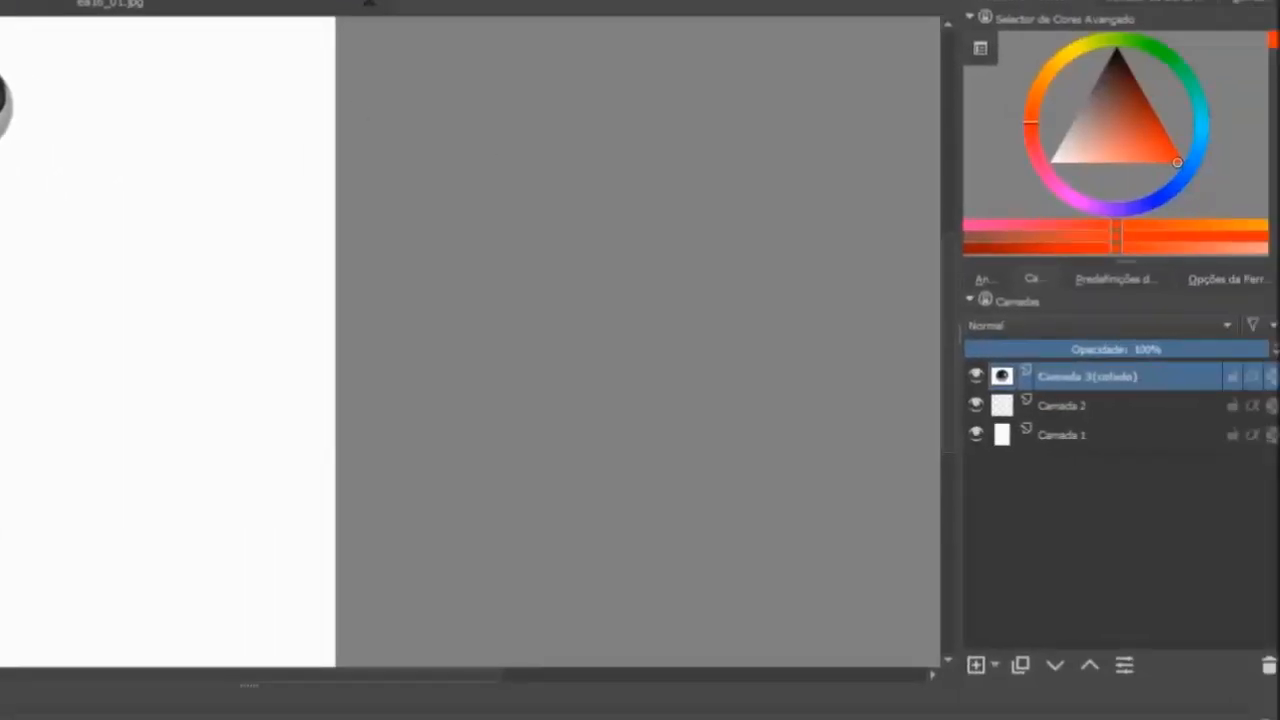
- Display the brush presets with the tag filter set to All and look through the collection
{"action": "left_click", "coordinate": [1115, 280]}
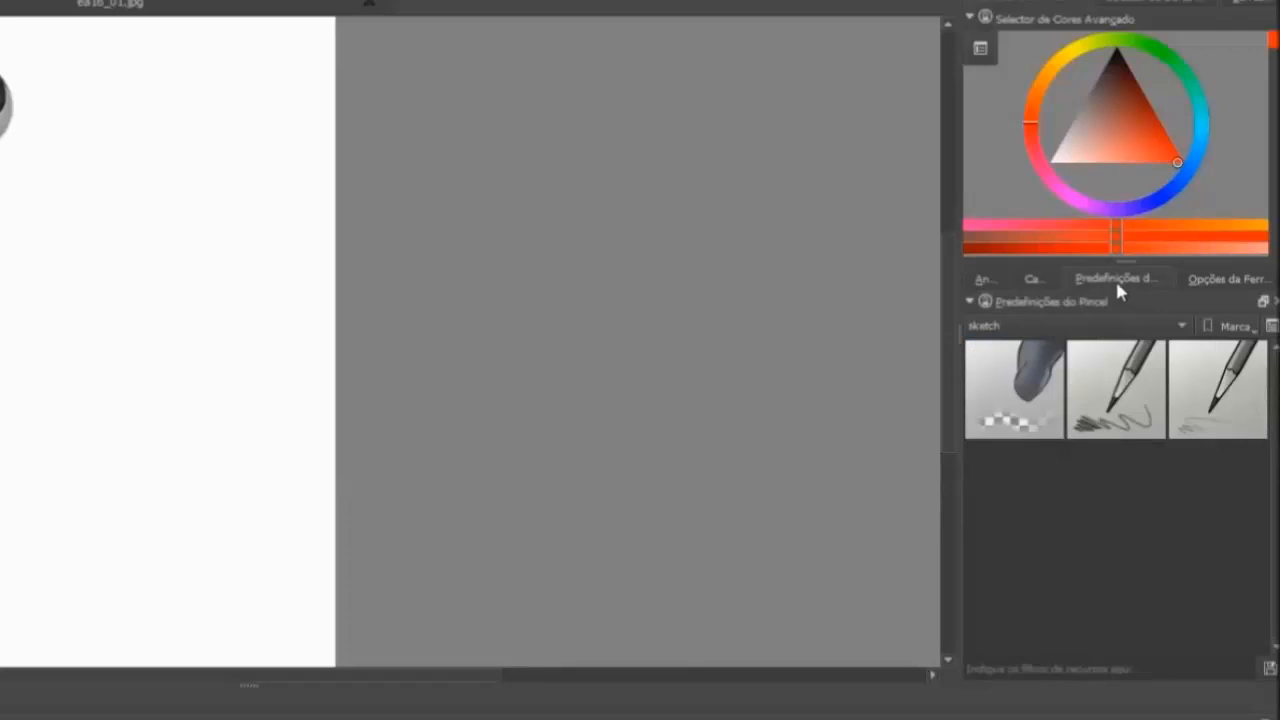
{"action": "left_click", "coordinate": [1127, 335]}
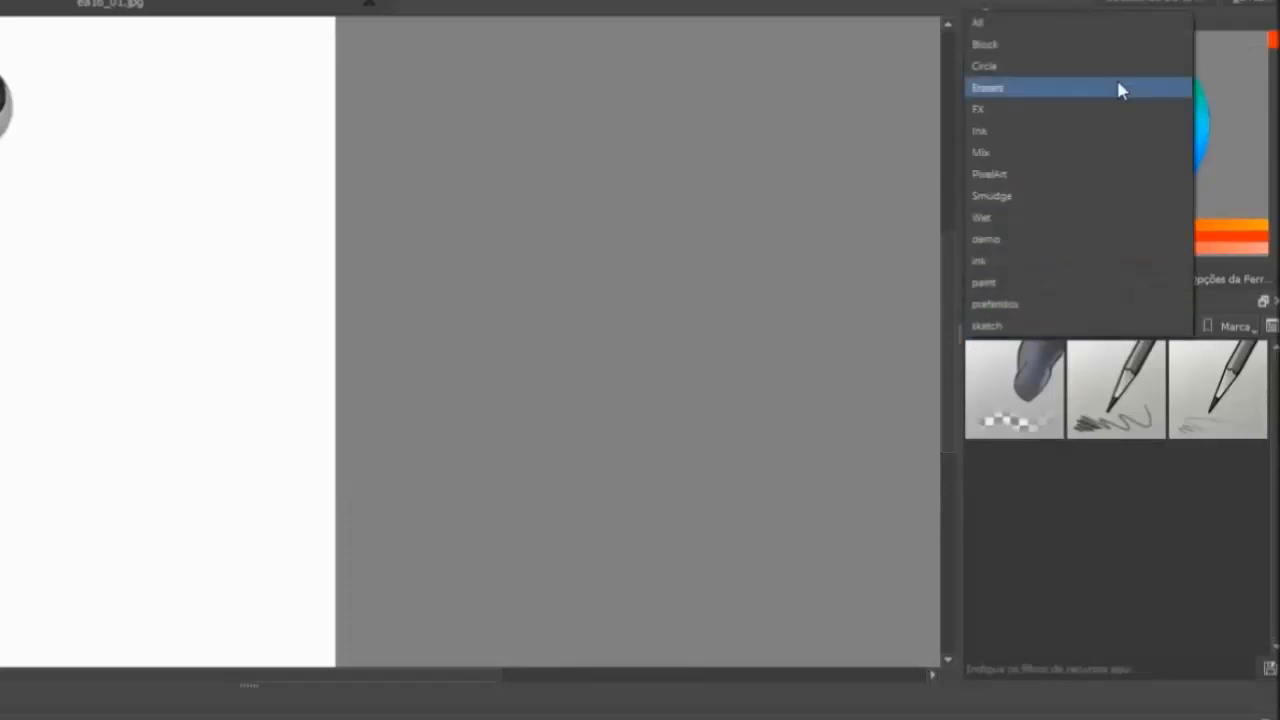
{"action": "left_click", "coordinate": [1105, 22]}
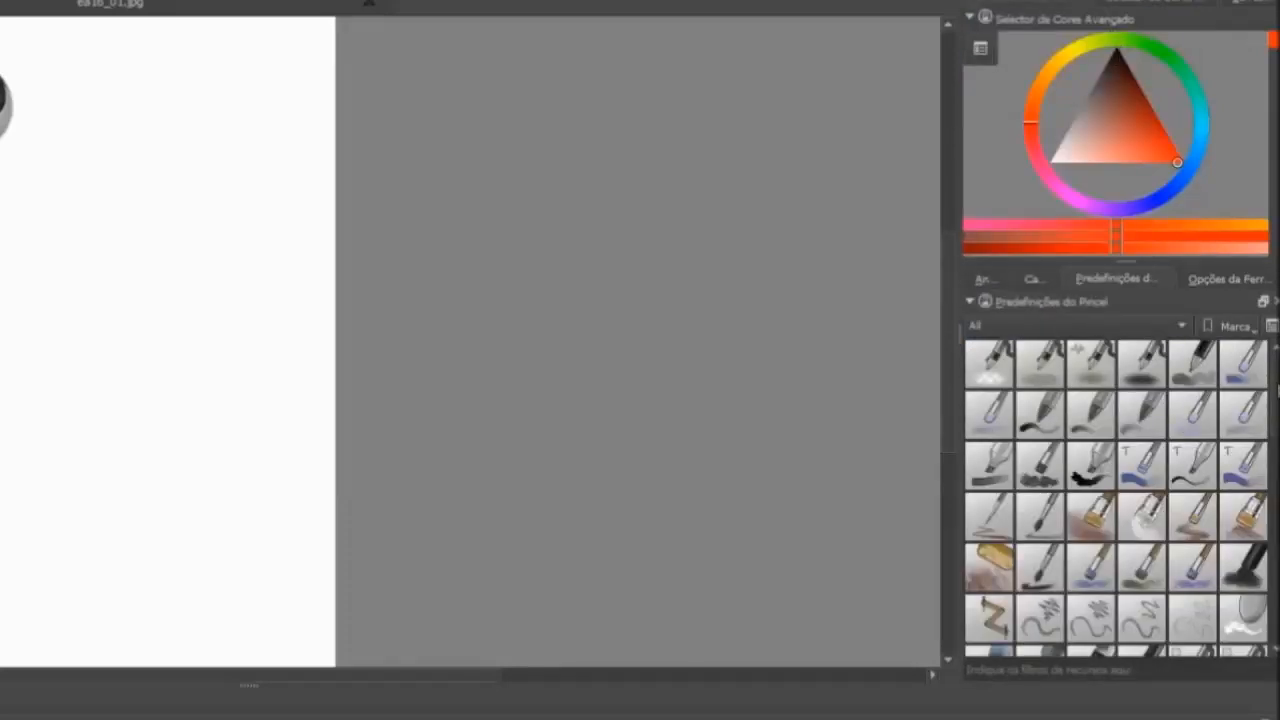
{"action": "mouse_move", "coordinate": [1277, 391]}
{"action": "left_mouse_down"}
{"action": "mouse_move", "coordinate": [1276, 598]}
{"action": "mouse_move", "coordinate": [1278, 372]}
{"action": "left_mouse_up"}
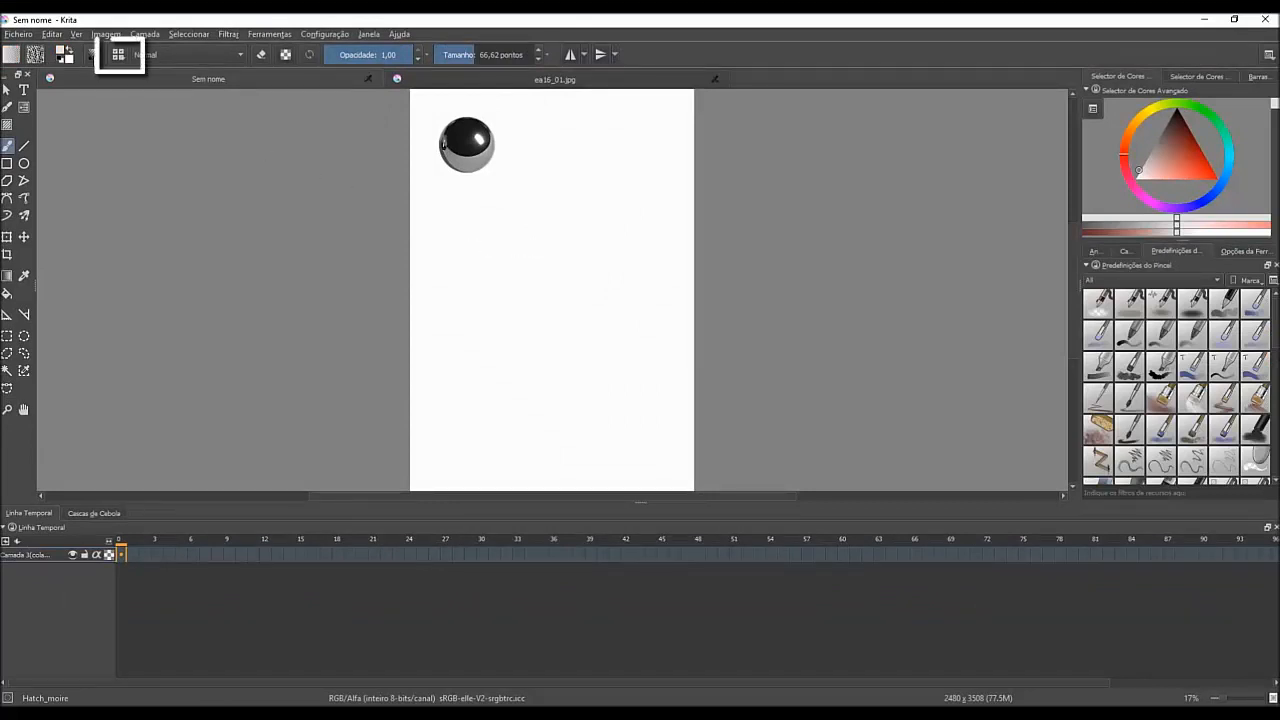
- Open the brush editor and choose the Pixel engine's Basic_tip_default preset
{"action": "left_click", "coordinate": [95, 56]}
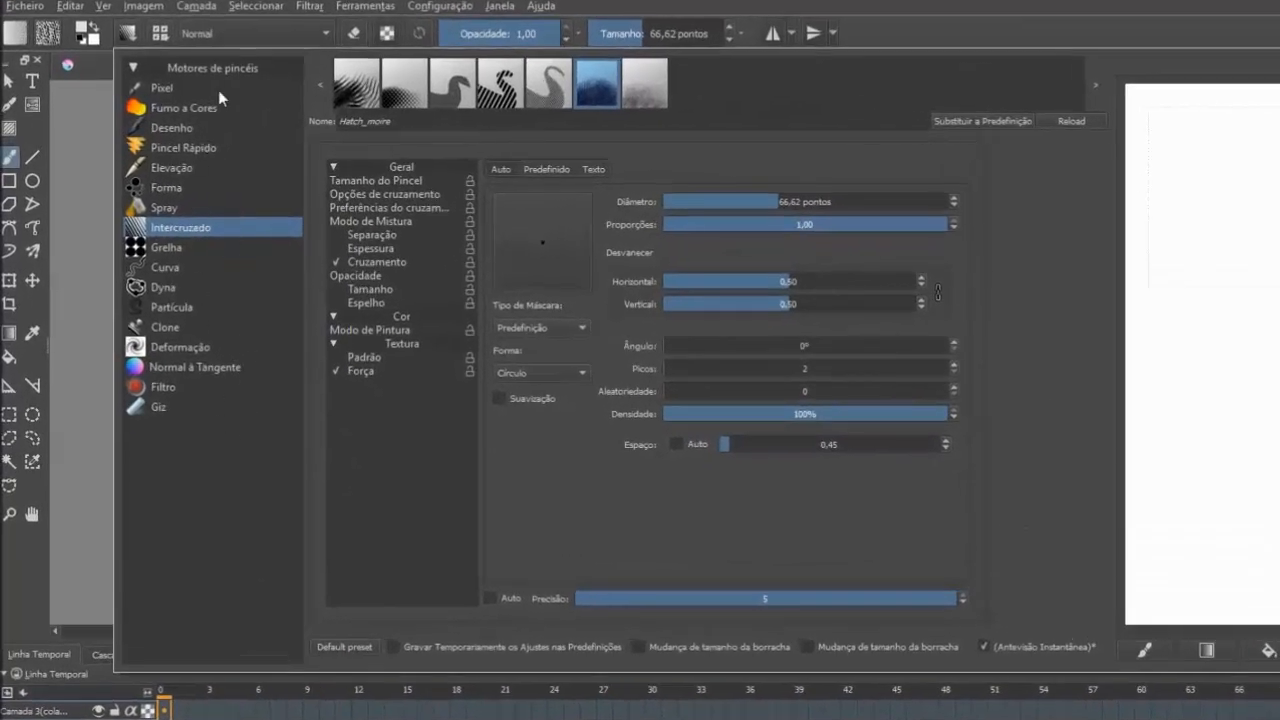
{"action": "left_click", "coordinate": [160, 88]}
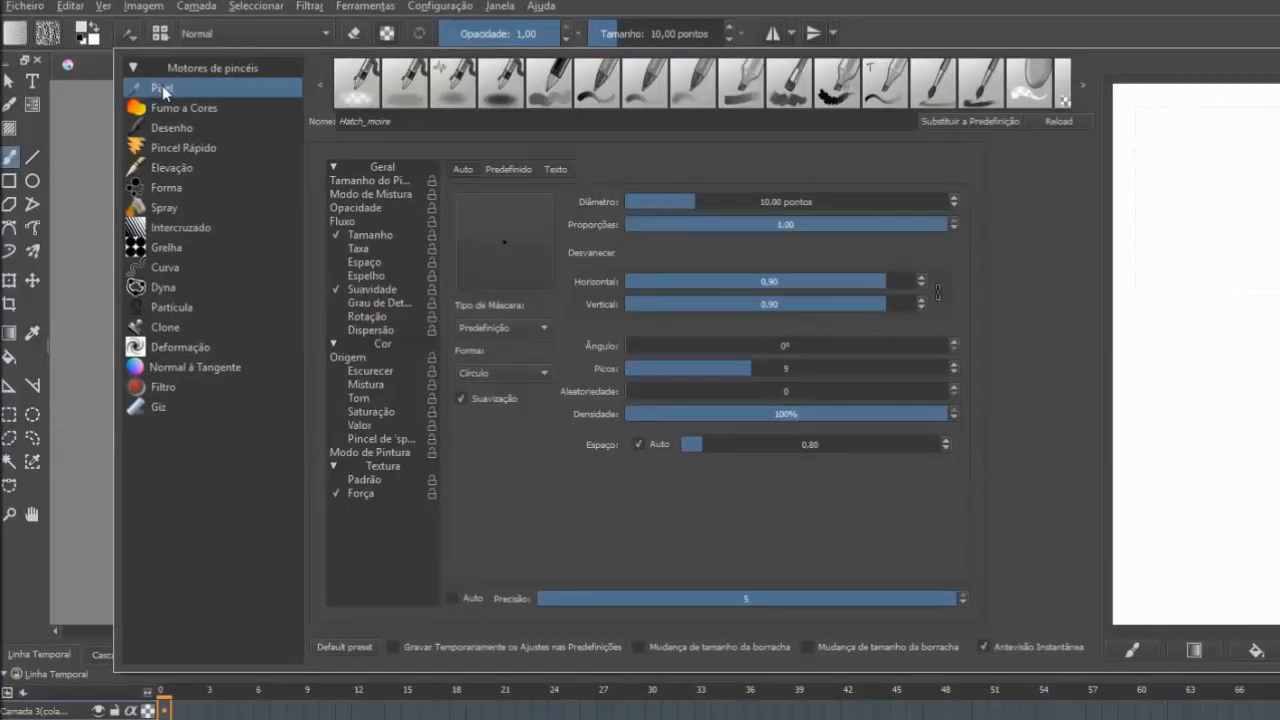
{"action": "left_click", "coordinate": [593, 82]}
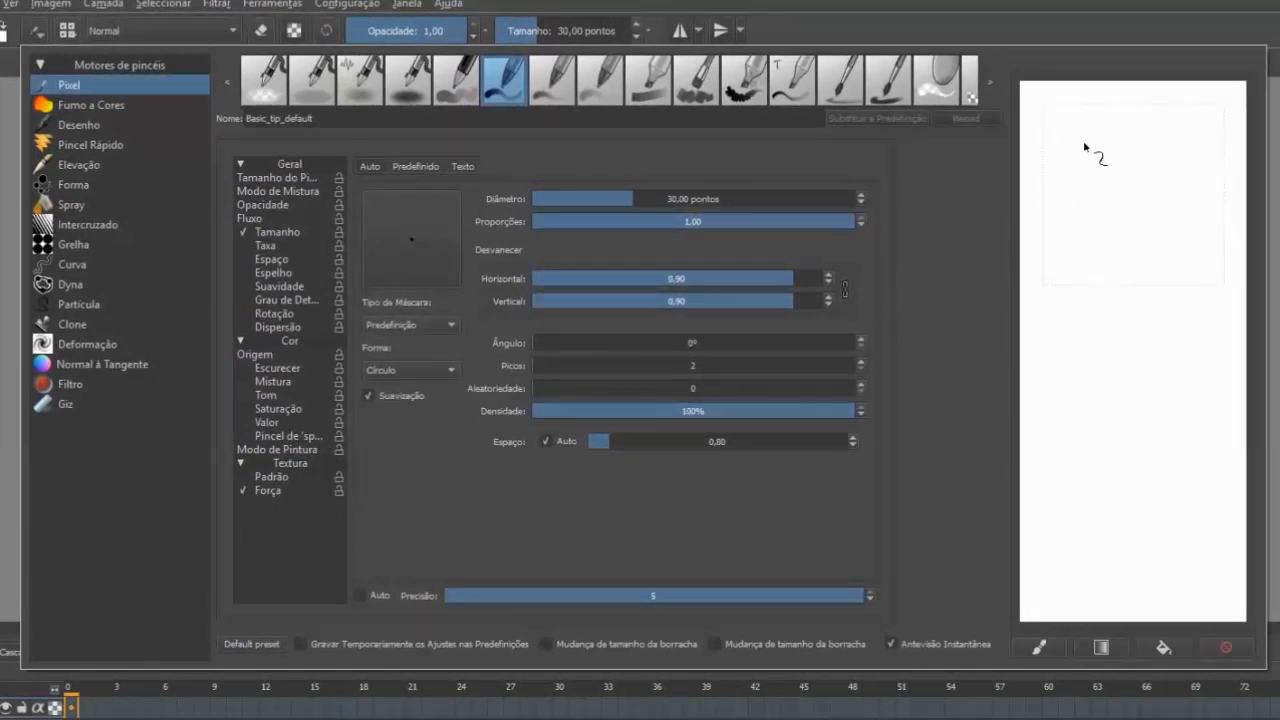
- Test the brush with a long wavy stroke on the editor's scratchpad and clear the scratchpad
{"action": "mouse_move", "coordinate": [1084, 142]}
{"action": "left_mouse_down"}
{"action": "mouse_move", "coordinate": [1172, 168]}
{"action": "mouse_move", "coordinate": [1096, 269]}
{"action": "mouse_move", "coordinate": [1130, 388]}
{"action": "left_mouse_up"}
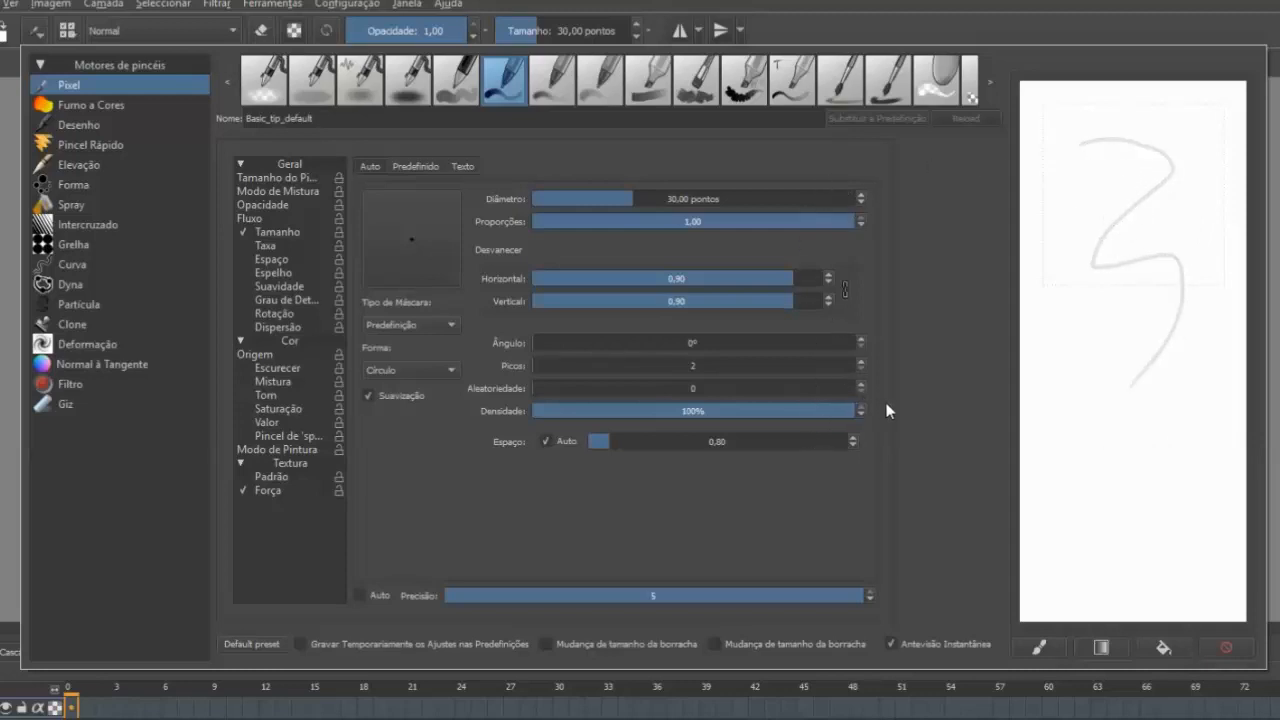
{"action": "left_click", "coordinate": [1226, 648]}
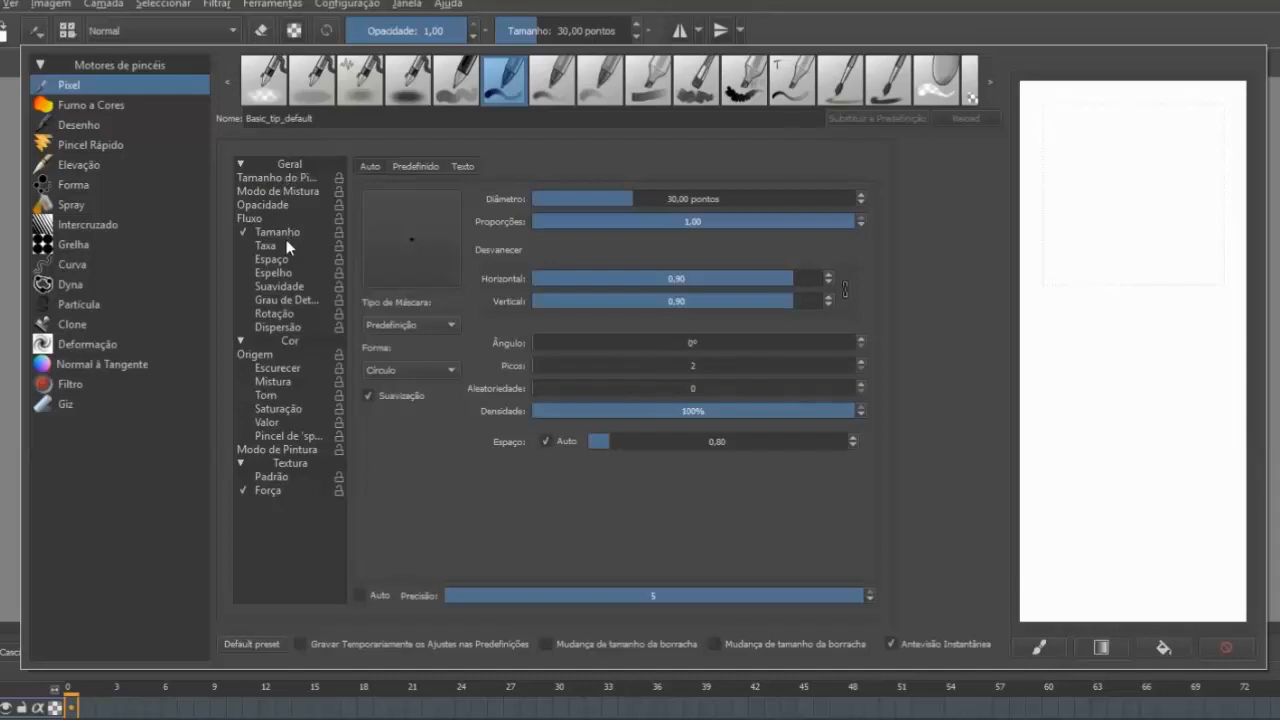
- Look through the brush's blending mode, opacity, flow, size, ratio, spacing, mirror and softness settings
{"action": "left_click", "coordinate": [283, 191]}
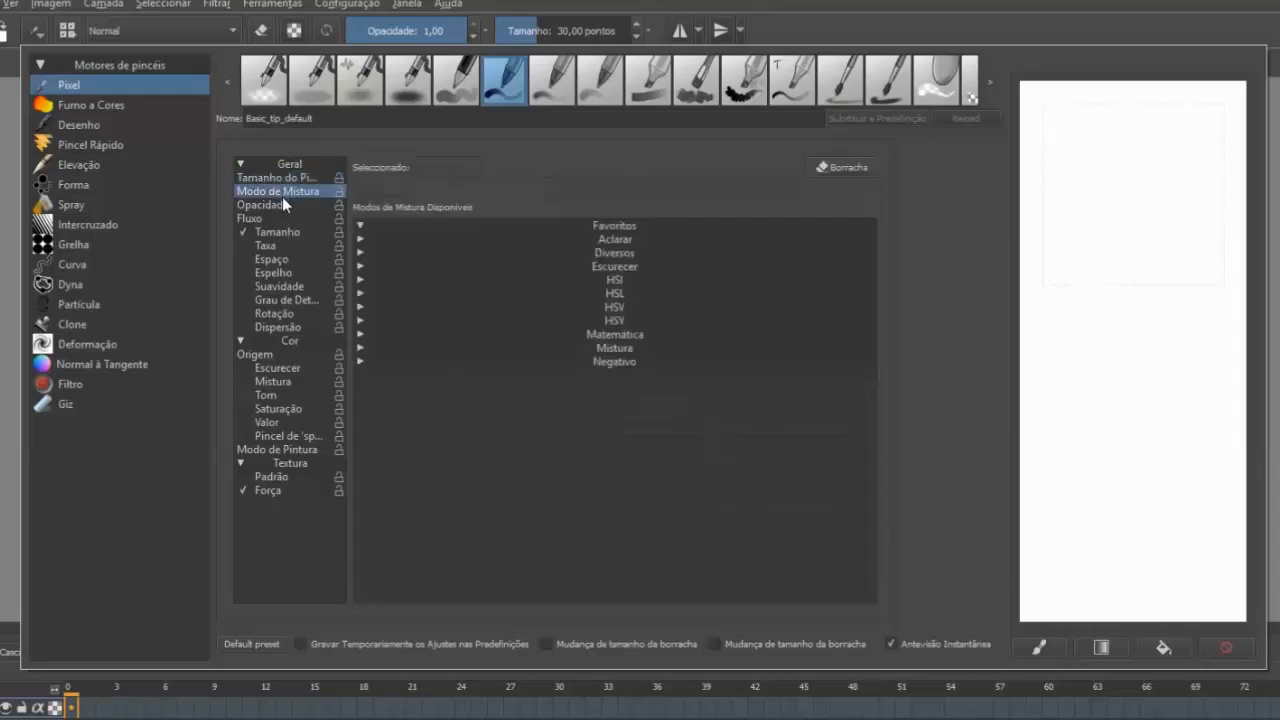
{"action": "left_click", "coordinate": [279, 205]}
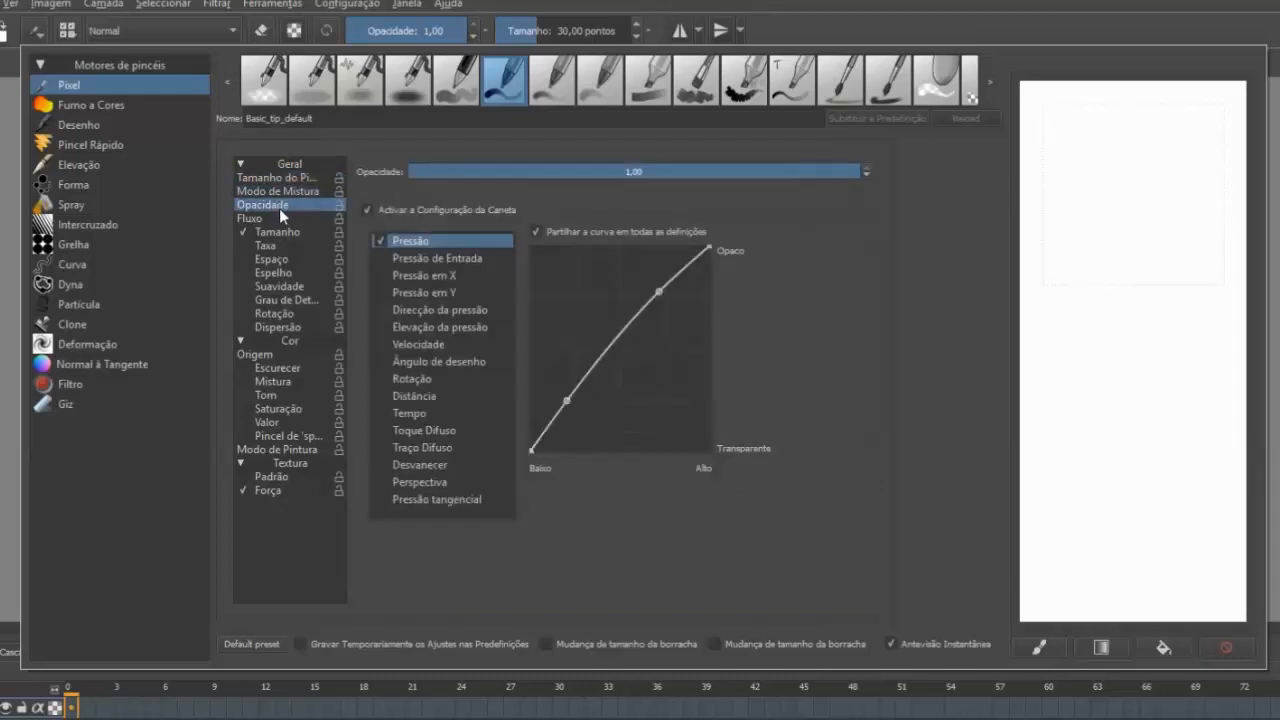
{"action": "left_click", "coordinate": [289, 218]}
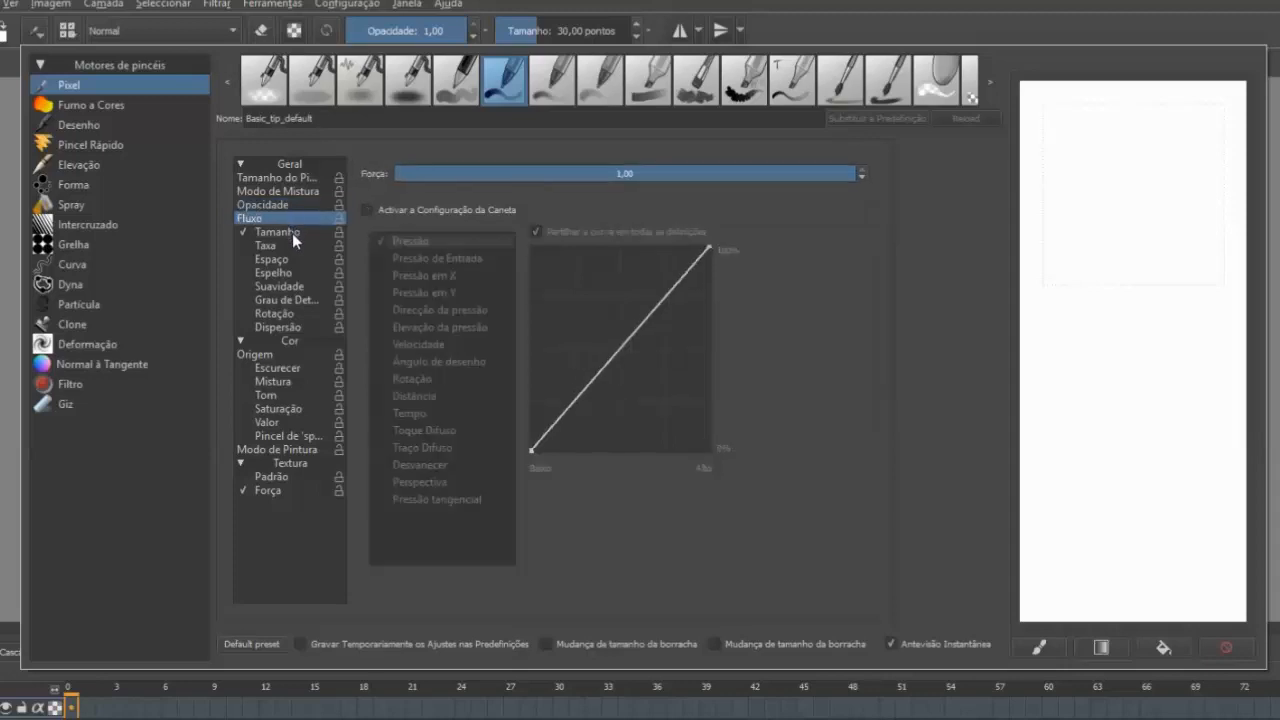
{"action": "left_click", "coordinate": [296, 236]}
{"action": "left_click", "coordinate": [297, 249]}
{"action": "left_click", "coordinate": [299, 258]}
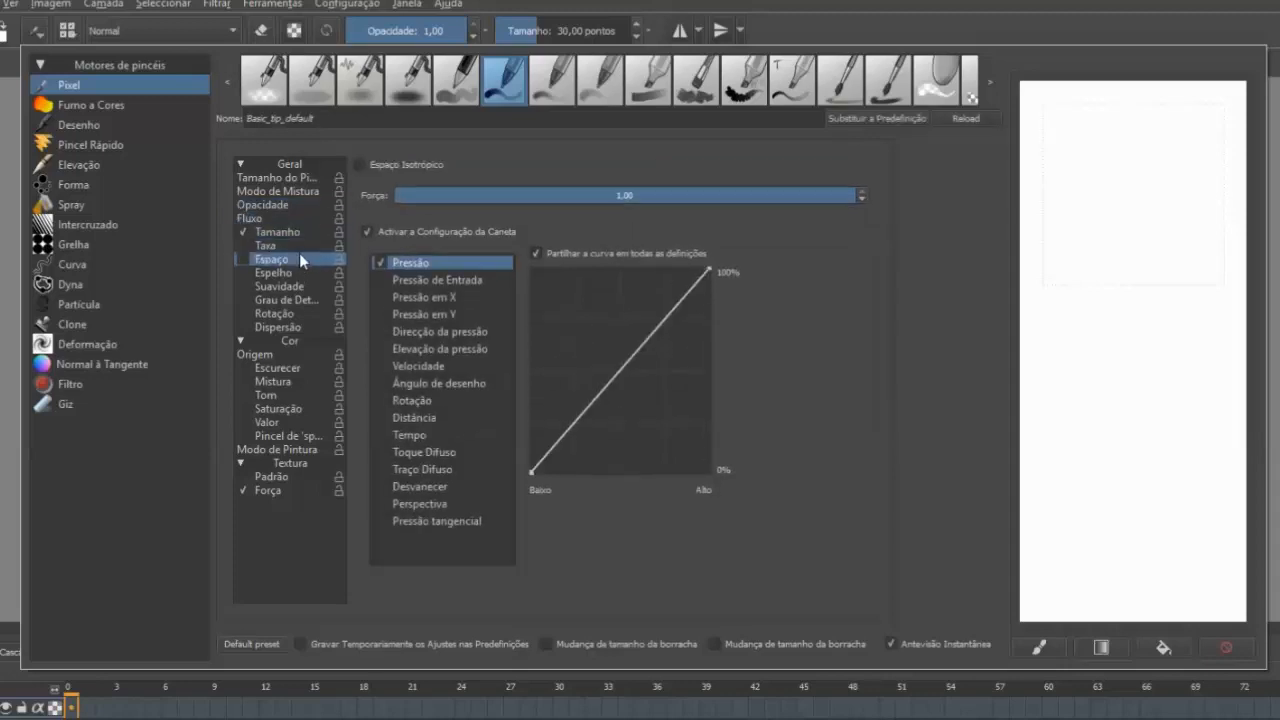
{"action": "left_click", "coordinate": [301, 271]}
{"action": "left_click", "coordinate": [304, 285]}
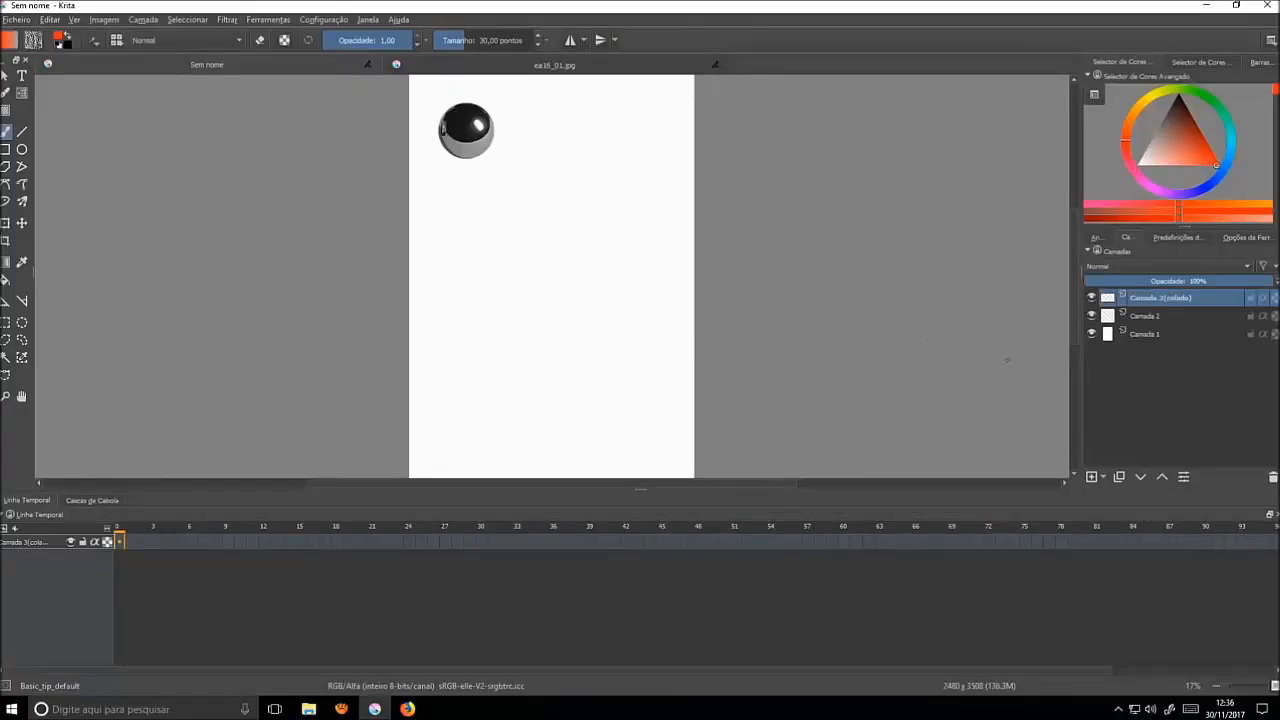
- Add a group layer directly above Camada 2 and create two paint layers inside it
{"action": "left_click", "coordinate": [1138, 318]}
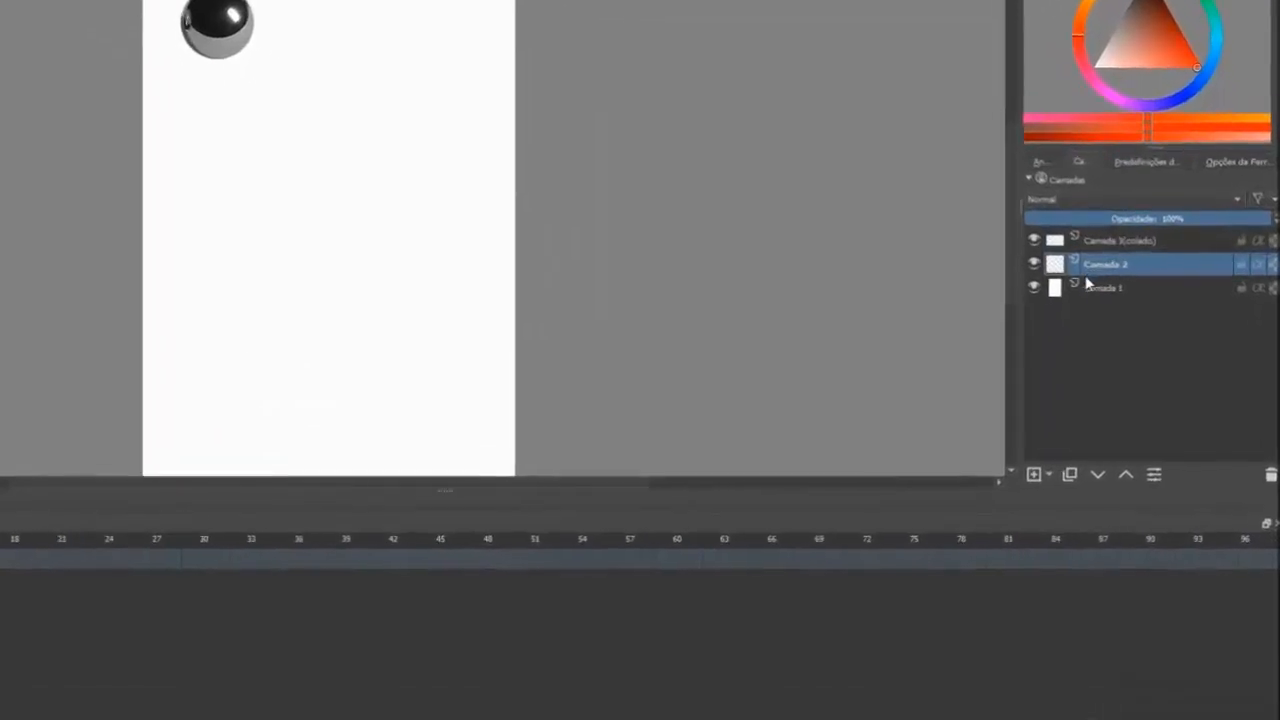
{"action": "left_click", "coordinate": [1041, 476]}
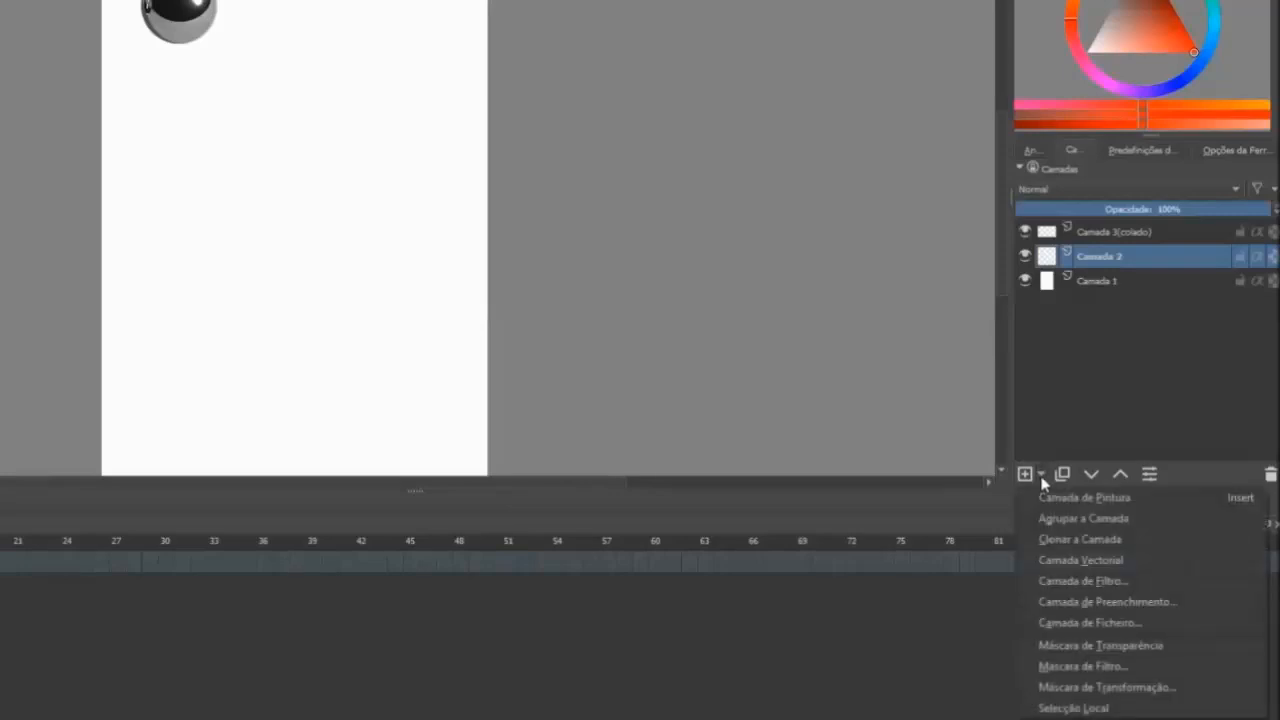
{"action": "left_click", "coordinate": [1063, 522]}
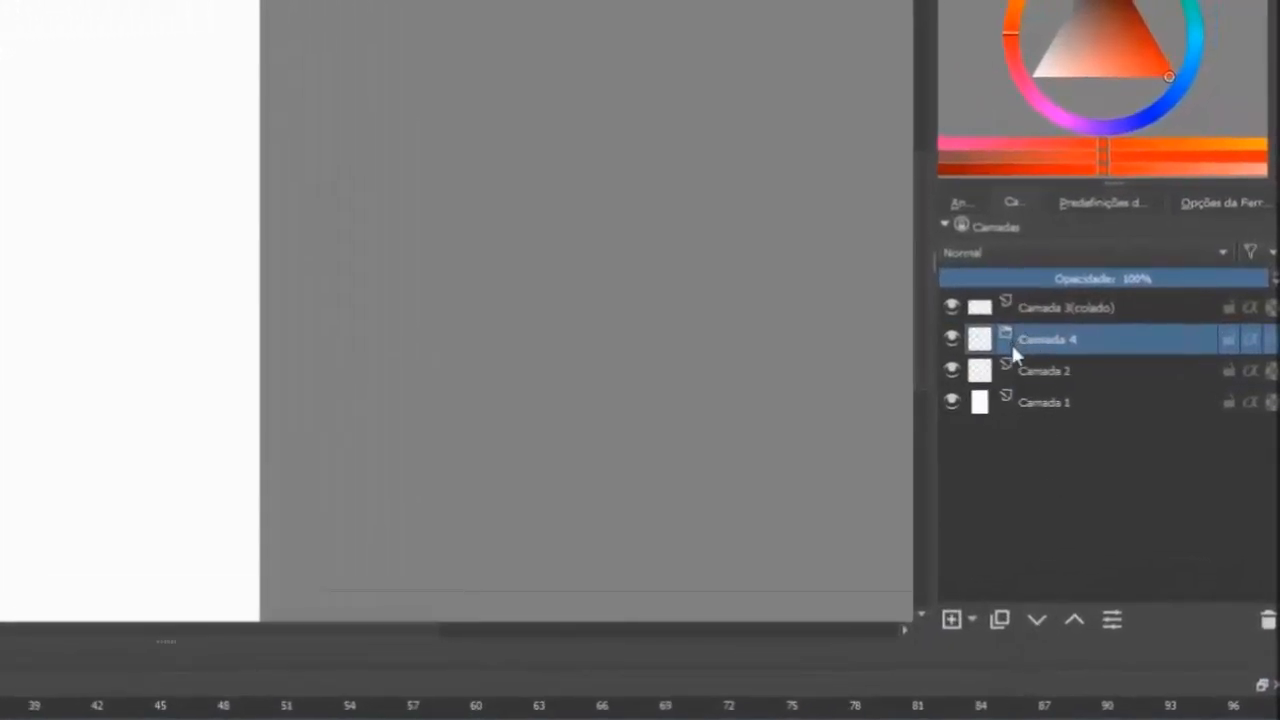
{"action": "left_click", "coordinate": [951, 619]}
{"action": "left_click", "coordinate": [955, 621]}
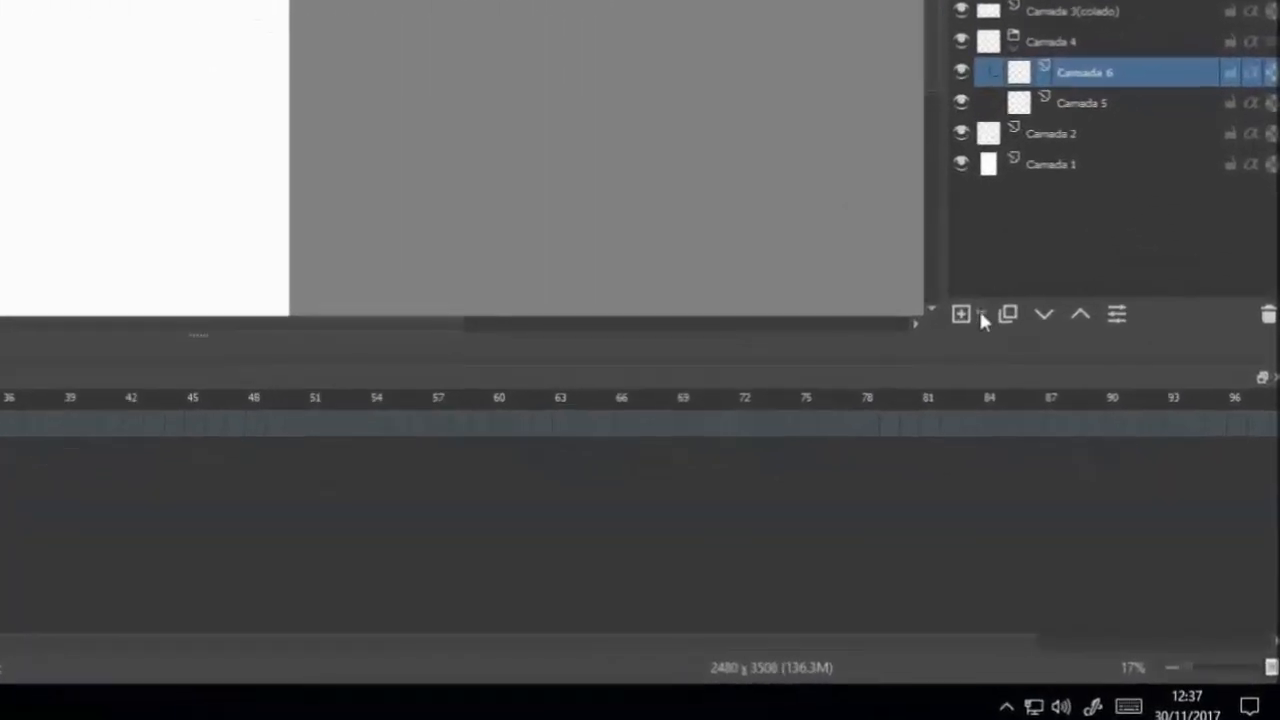
{"action": "left_click", "coordinate": [981, 313]}
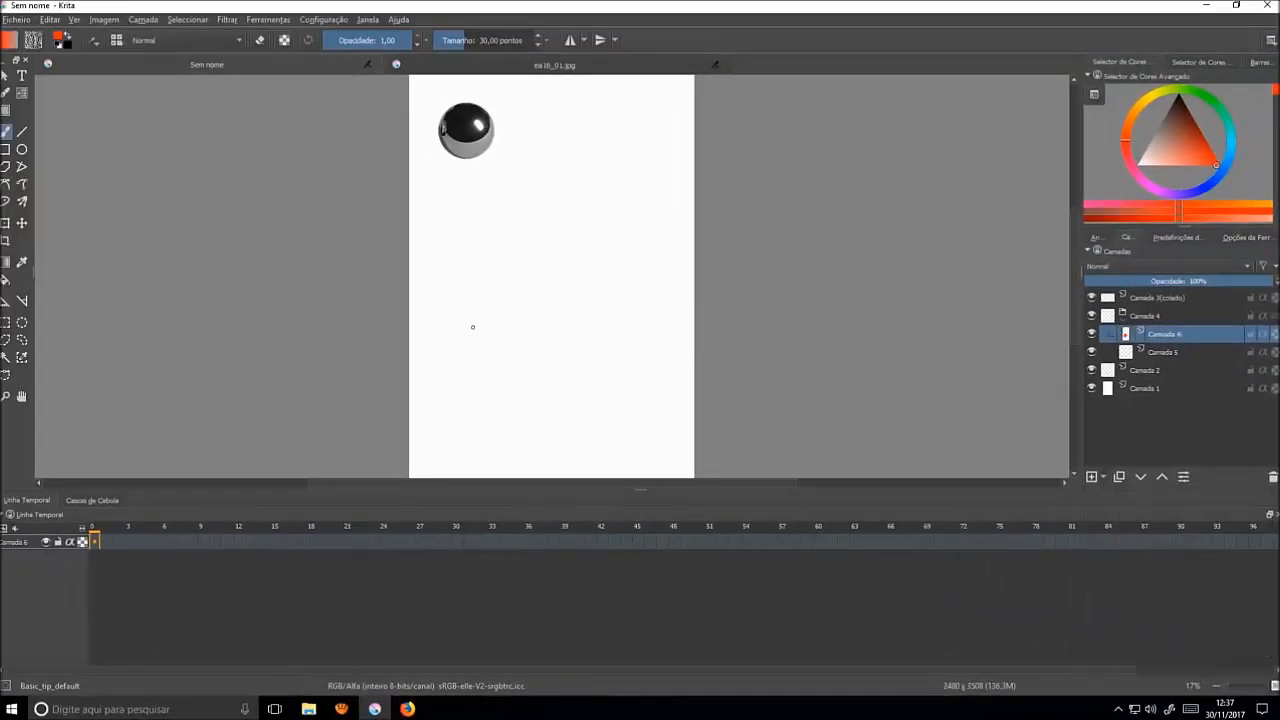
- Draw a large black circle below the reference sphere on Camada 6 and fill it with black
{"action": "left_click", "coordinate": [24, 151]}
{"action": "left_click_drag", "start_coordinate": [1203, 153], "coordinate": [1184, 93]}
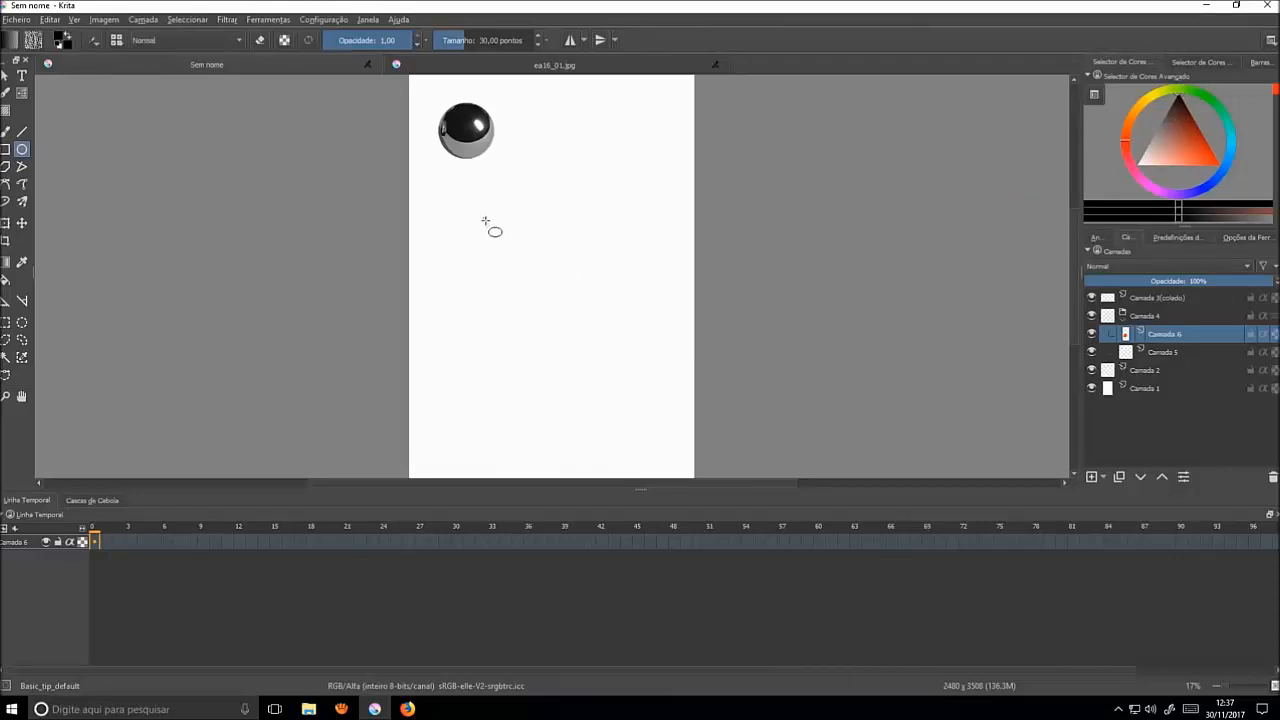
{"action": "left_click_drag", "start_coordinate": [484, 234], "coordinate": [627, 386]}
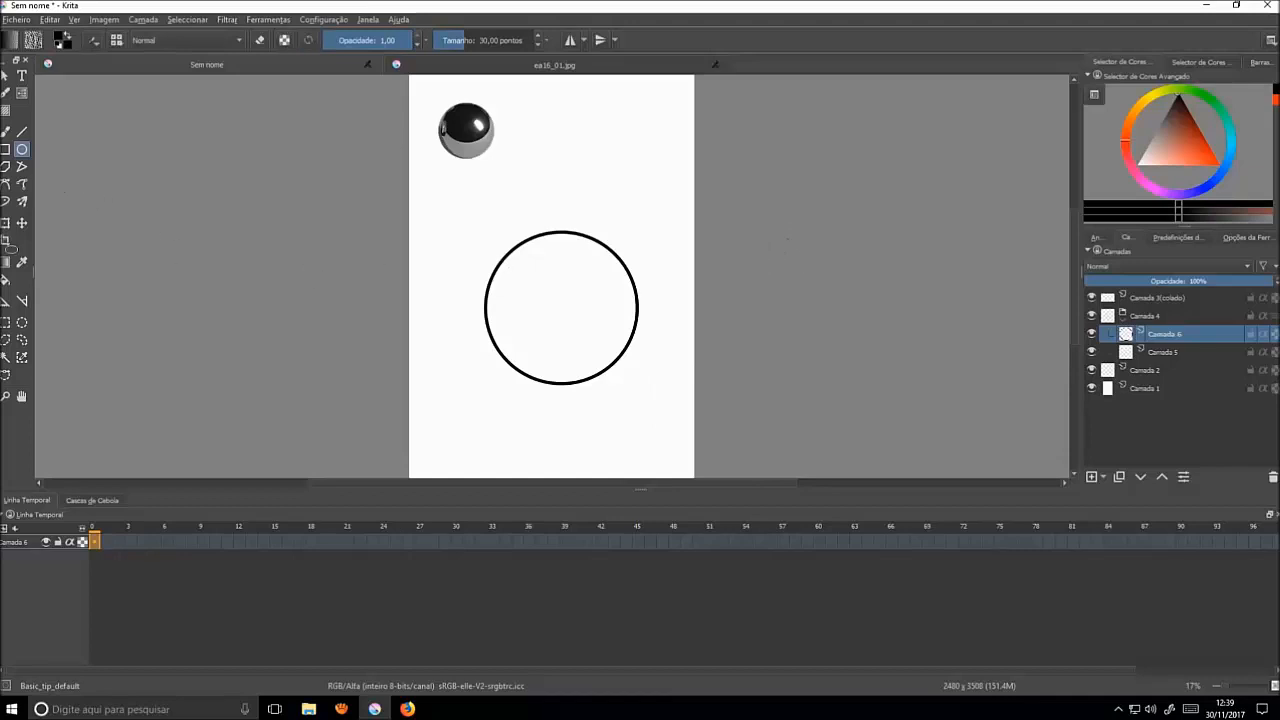
{"action": "left_click", "coordinate": [6, 282]}
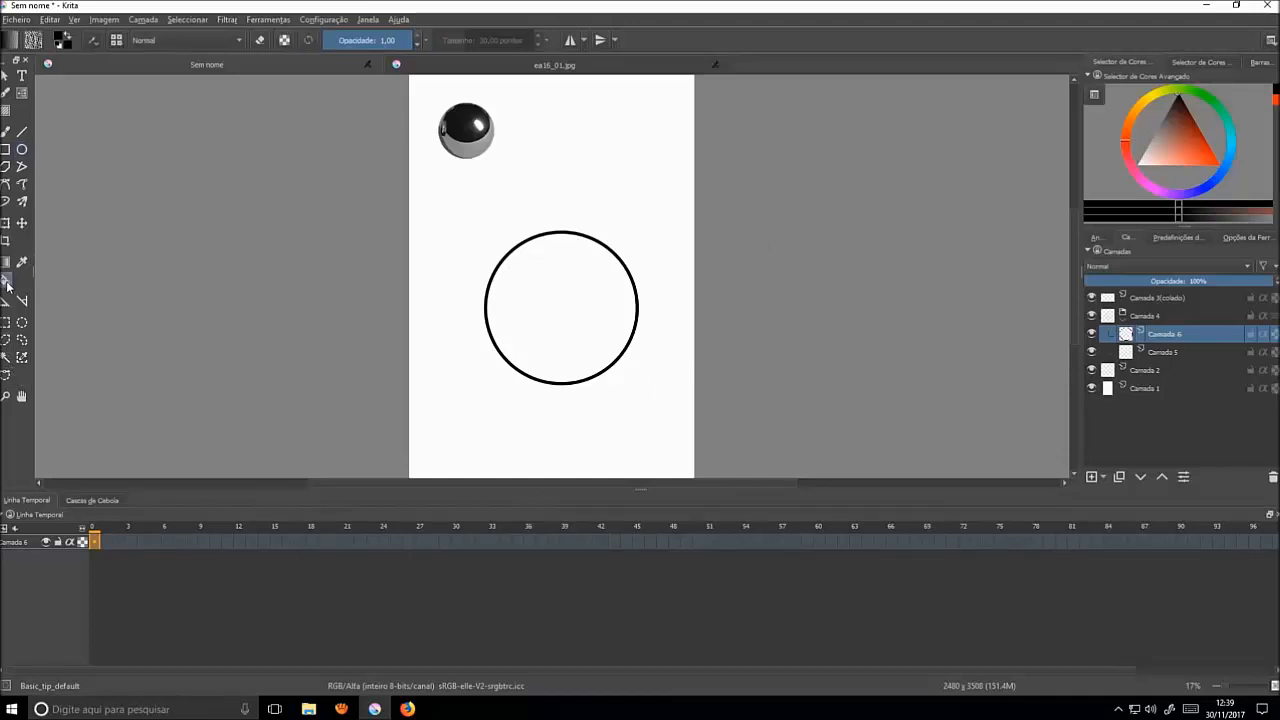
{"action": "left_click", "coordinate": [558, 283]}
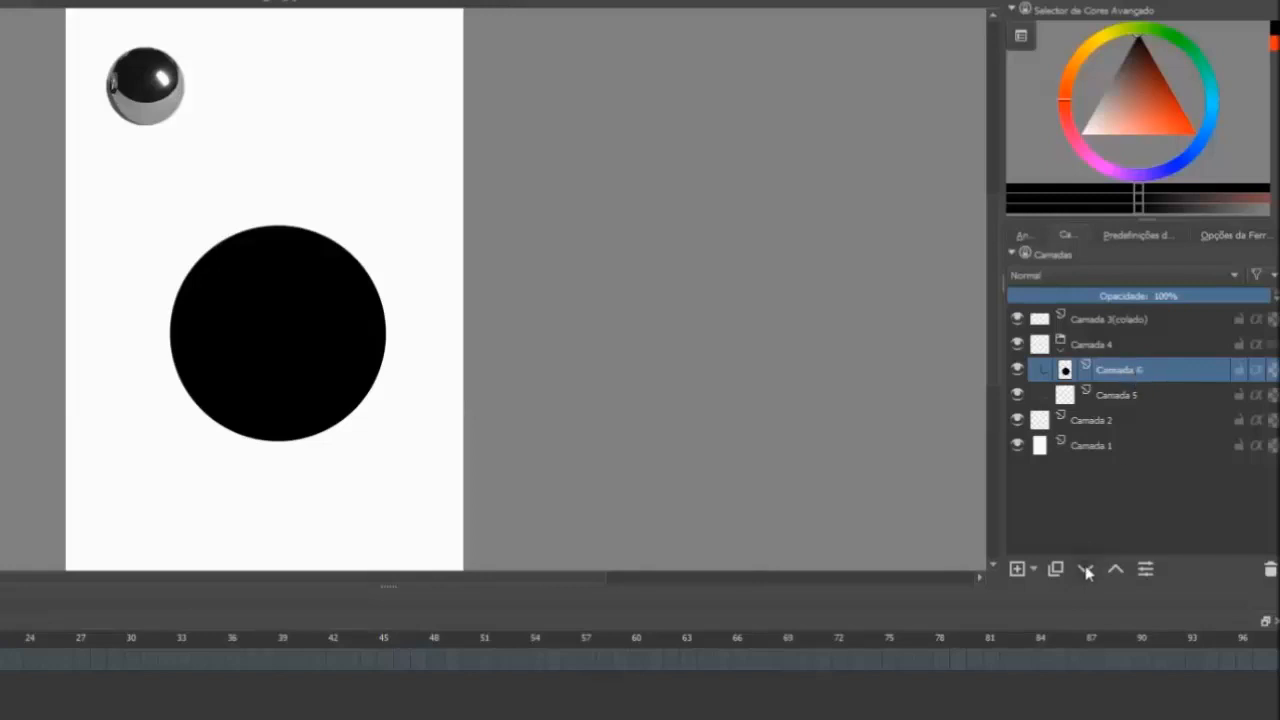
- Move the black circle's layer below Camada 5 and turn on alpha inheritance for Camada 5
{"action": "left_click", "coordinate": [1085, 569]}
{"action": "left_click", "coordinate": [1127, 370]}
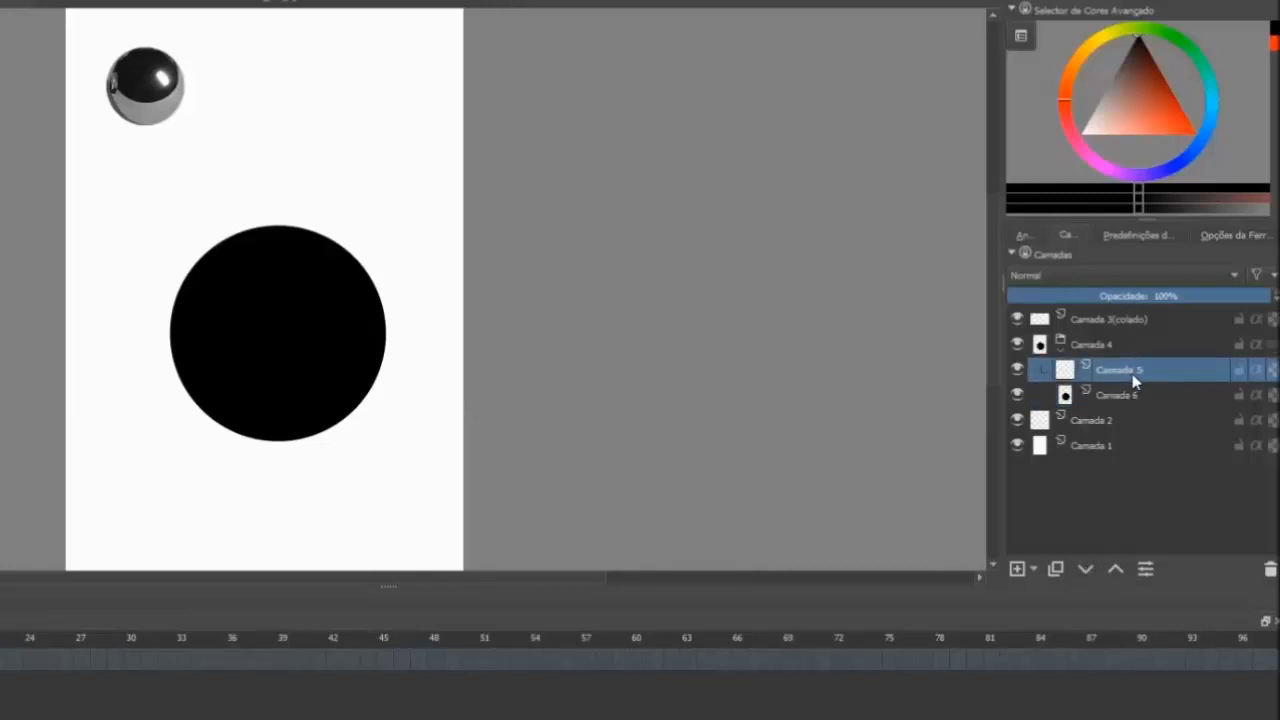
{"action": "left_click", "coordinate": [1260, 377]}
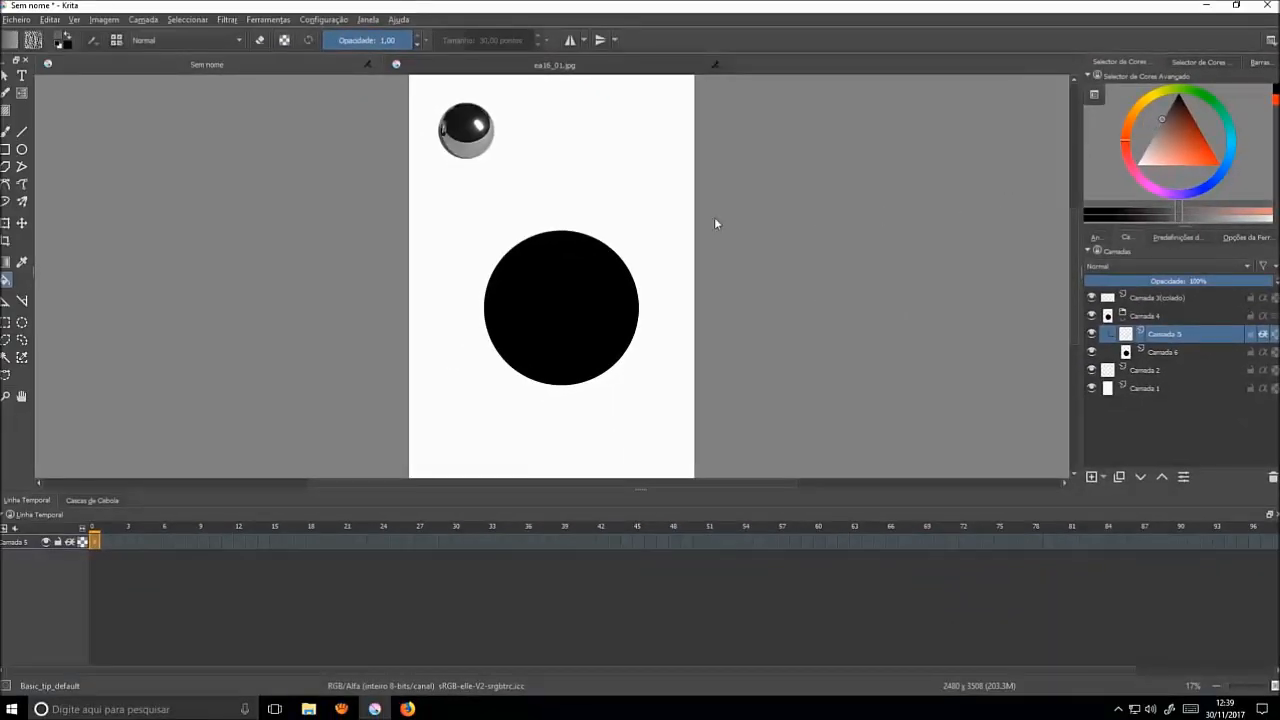
- Set the freehand brush size to 125 points and paint the whole circle dark grey on Camada 5
{"action": "left_click", "coordinate": [7, 131]}
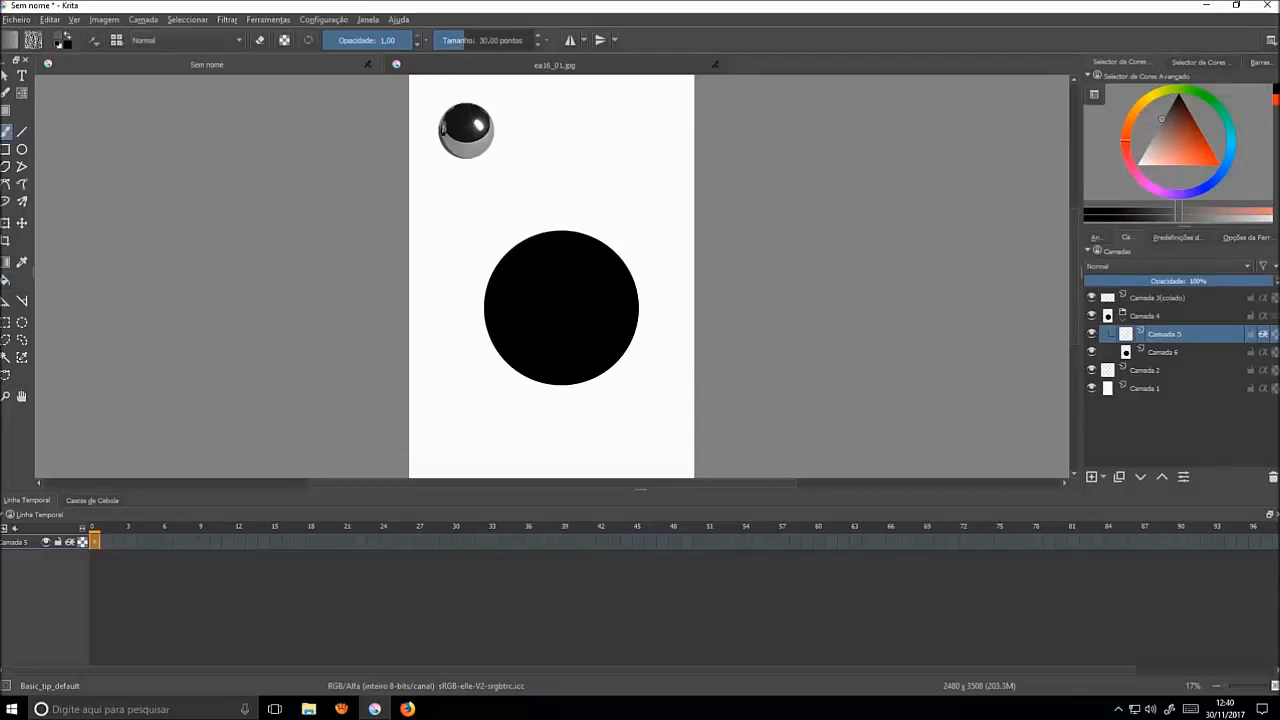
{"action": "left_click_drag", "start_coordinate": [464, 52], "coordinate": [484, 52]}
{"action": "left_click", "coordinate": [540, 267]}
{"action": "mouse_move", "coordinate": [540, 267]}
{"action": "left_mouse_down"}
{"action": "mouse_move", "coordinate": [485, 288]}
{"action": "mouse_move", "coordinate": [505, 261]}
{"action": "mouse_move", "coordinate": [486, 270]}
{"action": "mouse_move", "coordinate": [570, 232]}
{"action": "mouse_move", "coordinate": [467, 335]}
{"action": "mouse_move", "coordinate": [615, 238]}
{"action": "mouse_move", "coordinate": [500, 333]}
{"action": "mouse_move", "coordinate": [639, 258]}
{"action": "mouse_move", "coordinate": [514, 379]}
{"action": "mouse_move", "coordinate": [660, 283]}
{"action": "mouse_move", "coordinate": [557, 382]}
{"action": "mouse_move", "coordinate": [646, 320]}
{"action": "mouse_move", "coordinate": [627, 345]}
{"action": "left_mouse_up"}
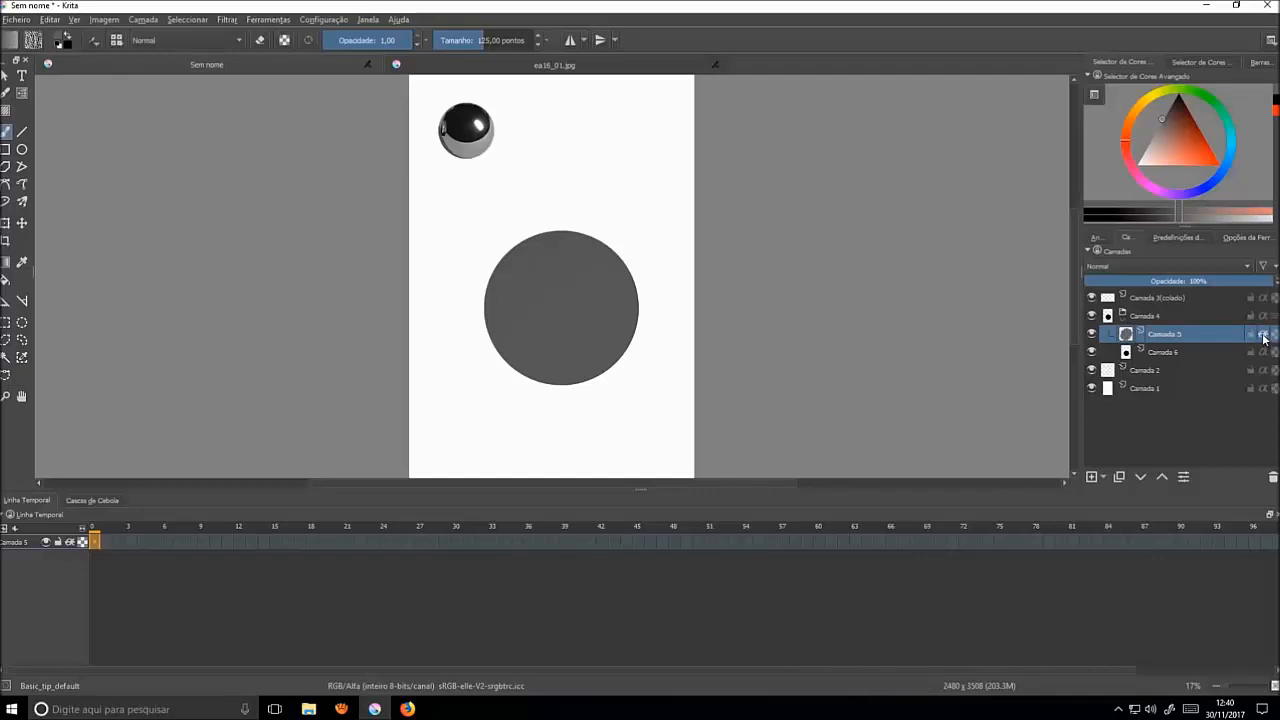
- Compare Camada 5 with alpha inheritance off and on, and add a paint layer above it with alpha inheritance enabled
{"action": "left_click", "coordinate": [1263, 336]}
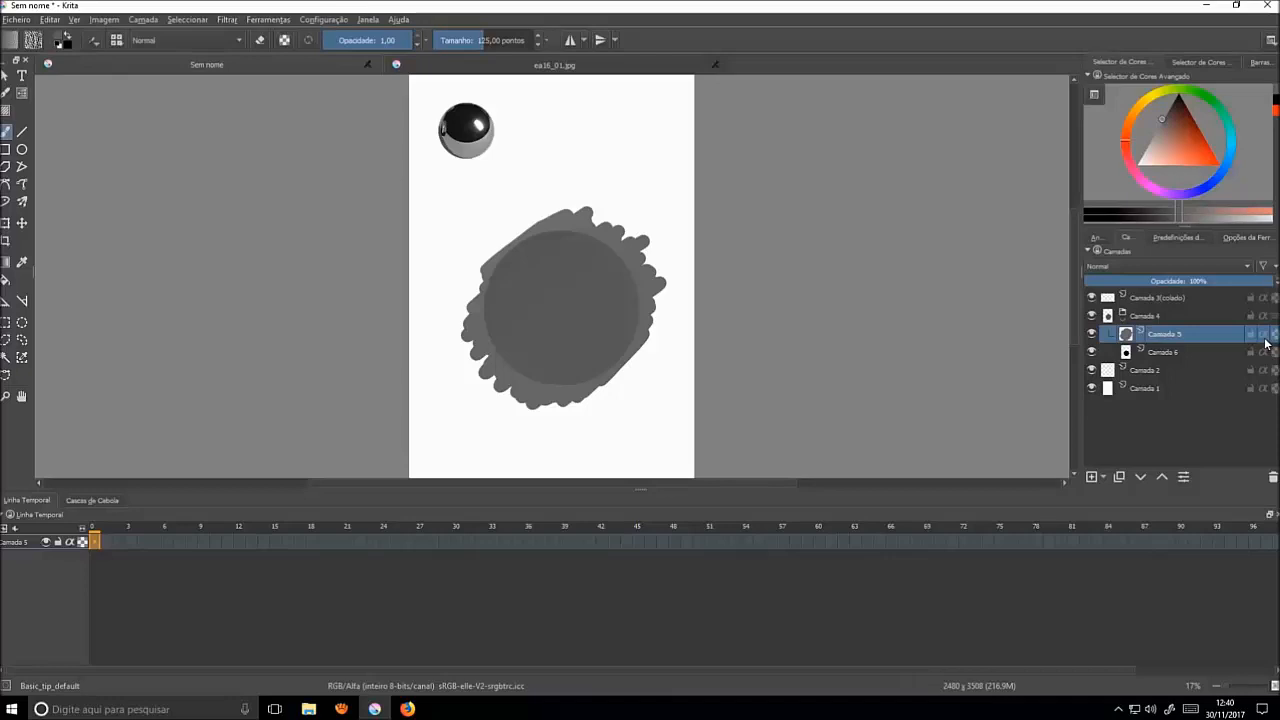
{"action": "left_click", "coordinate": [1263, 336]}
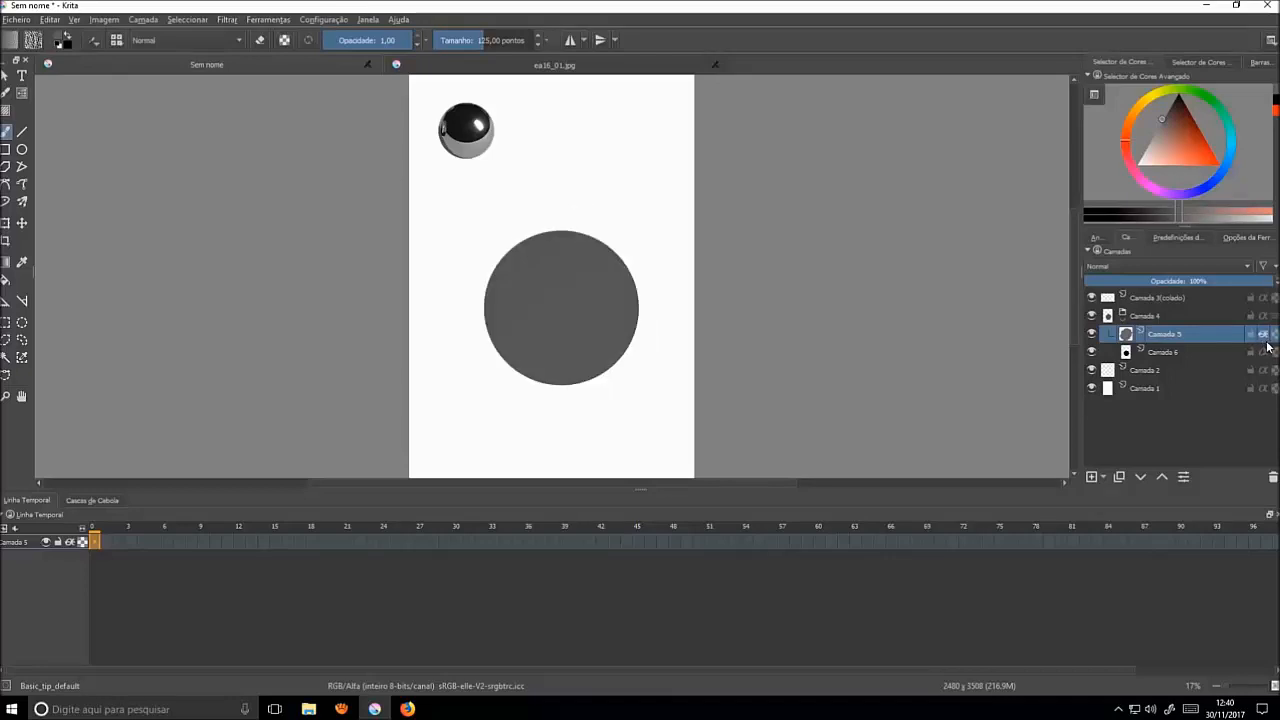
{"action": "left_click", "coordinate": [1092, 478]}
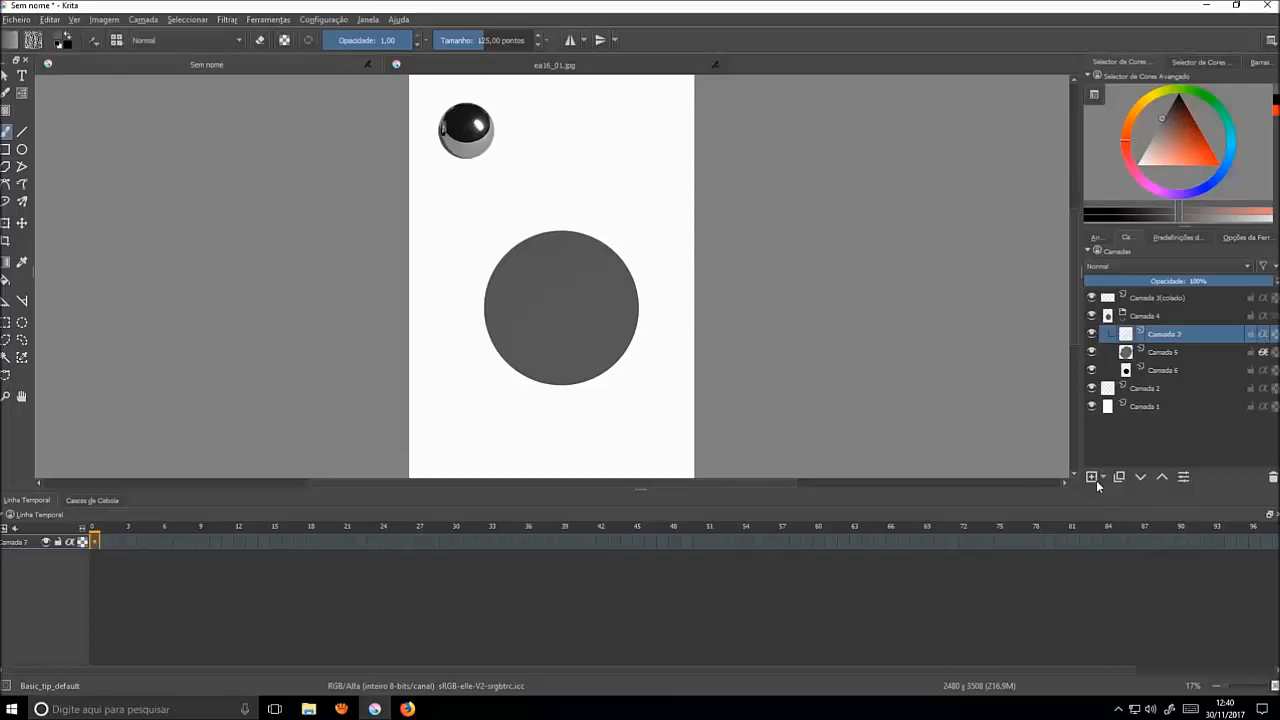
{"action": "left_click", "coordinate": [1263, 335]}
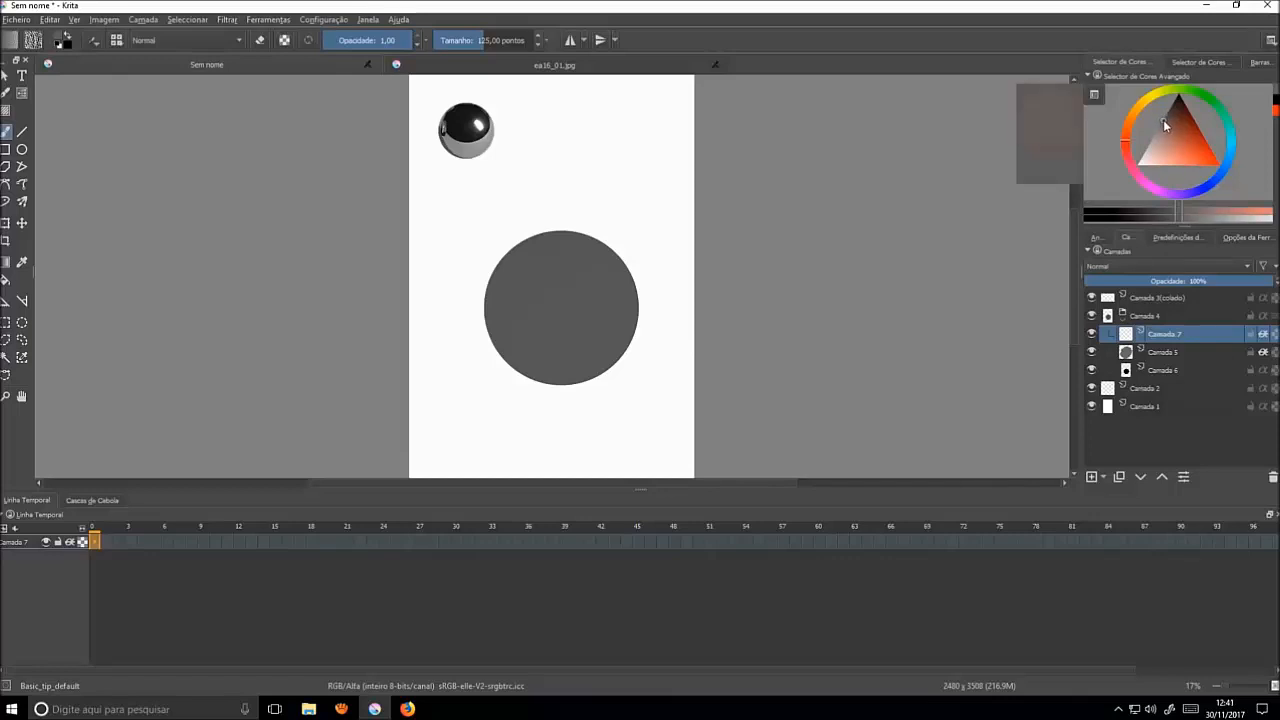
- Paint a large rounded area over the sphere's upper part in a darker grey at 0.74 brush opacity
{"action": "left_click_drag", "start_coordinate": [1166, 115], "coordinate": [1169, 107]}
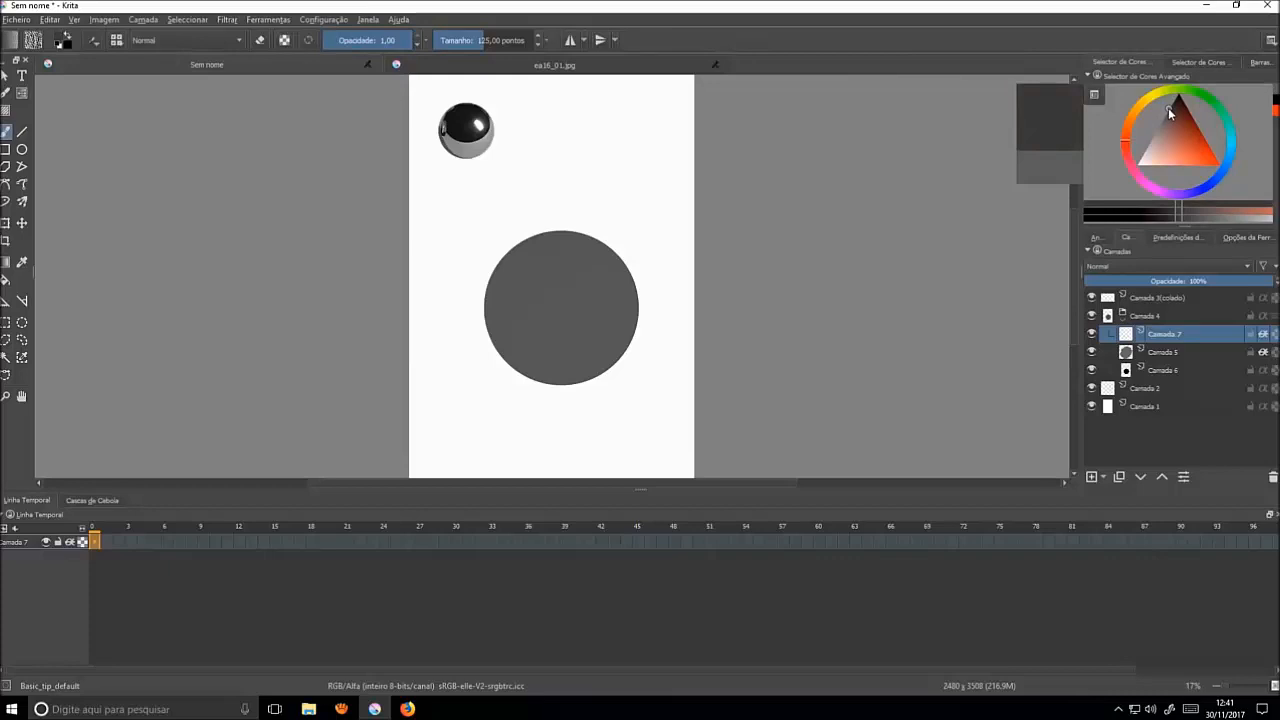
{"action": "left_click_drag", "start_coordinate": [1168, 108], "coordinate": [1167, 105]}
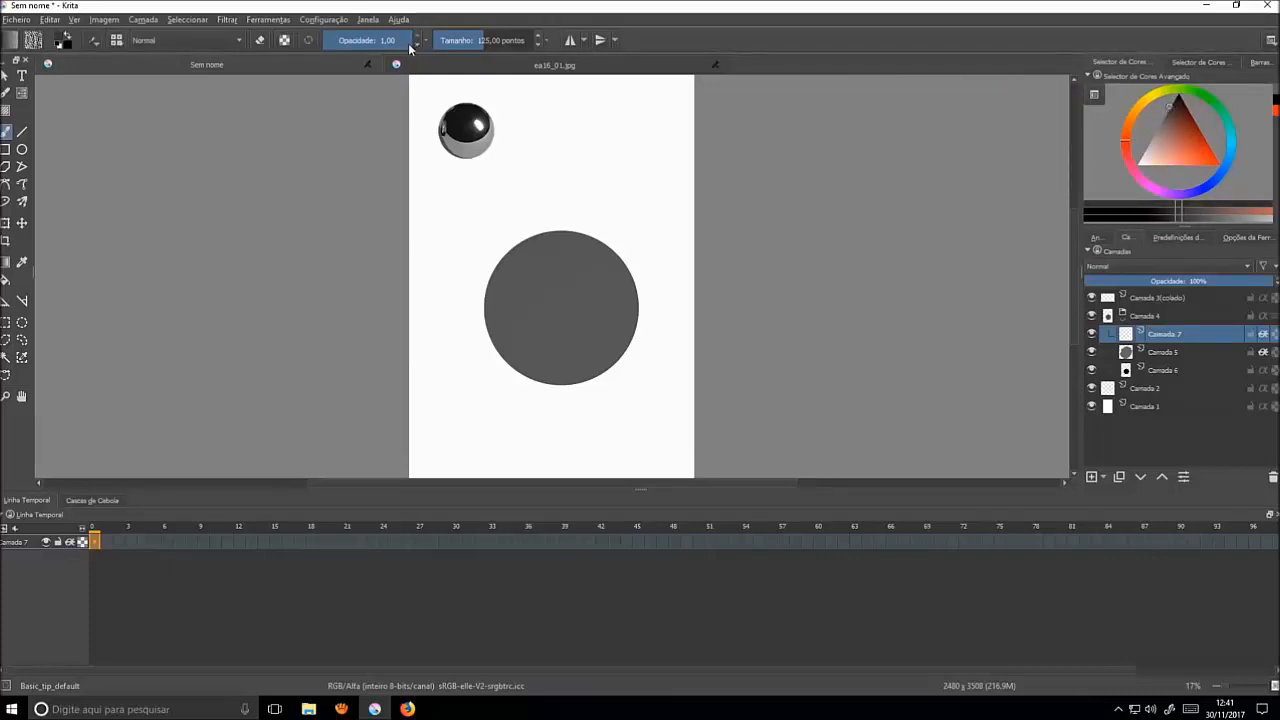
{"action": "mouse_move", "coordinate": [409, 46]}
{"action": "left_mouse_down"}
{"action": "mouse_move", "coordinate": [370, 48]}
{"action": "mouse_move", "coordinate": [389, 48]}
{"action": "left_mouse_up"}
{"action": "mouse_move", "coordinate": [558, 244]}
{"action": "left_mouse_down"}
{"action": "mouse_move", "coordinate": [513, 270]}
{"action": "mouse_move", "coordinate": [545, 243]}
{"action": "mouse_move", "coordinate": [520, 292]}
{"action": "mouse_move", "coordinate": [587, 275]}
{"action": "mouse_move", "coordinate": [516, 276]}
{"action": "mouse_move", "coordinate": [592, 266]}
{"action": "mouse_move", "coordinate": [518, 295]}
{"action": "mouse_move", "coordinate": [571, 255]}
{"action": "mouse_move", "coordinate": [573, 307]}
{"action": "mouse_move", "coordinate": [511, 284]}
{"action": "mouse_move", "coordinate": [586, 251]}
{"action": "mouse_move", "coordinate": [547, 323]}
{"action": "mouse_move", "coordinate": [533, 256]}
{"action": "mouse_move", "coordinate": [576, 257]}
{"action": "mouse_move", "coordinate": [582, 286]}
{"action": "mouse_move", "coordinate": [565, 292]}
{"action": "mouse_move", "coordinate": [573, 247]}
{"action": "mouse_move", "coordinate": [615, 295]}
{"action": "mouse_move", "coordinate": [581, 330]}
{"action": "mouse_move", "coordinate": [533, 333]}
{"action": "mouse_move", "coordinate": [506, 305]}
{"action": "mouse_move", "coordinate": [512, 271]}
{"action": "mouse_move", "coordinate": [563, 250]}
{"action": "mouse_move", "coordinate": [608, 292]}
{"action": "mouse_move", "coordinate": [564, 330]}
{"action": "left_mouse_up"}
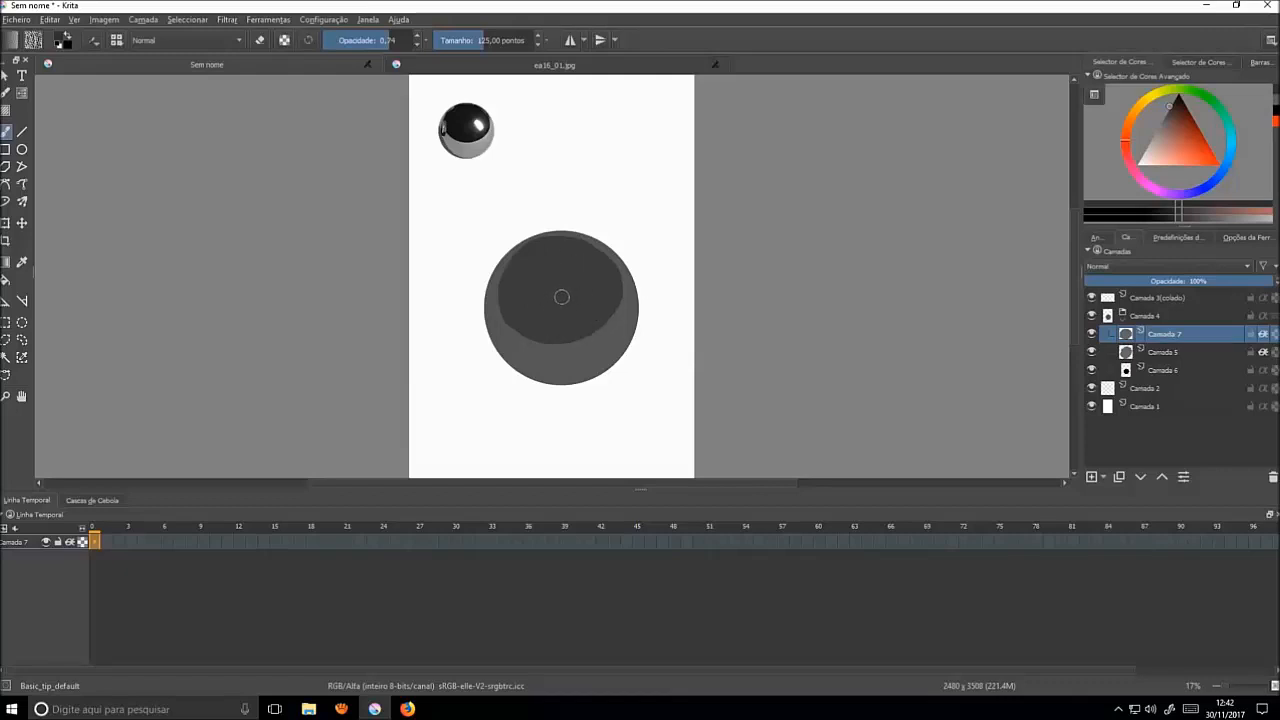
- Soften the dark area's edges by sampling grey tones from the sphere and painting them toward its lower and side edges
{"action": "left_click", "coordinate": [560, 311], "text": "ctrl"}
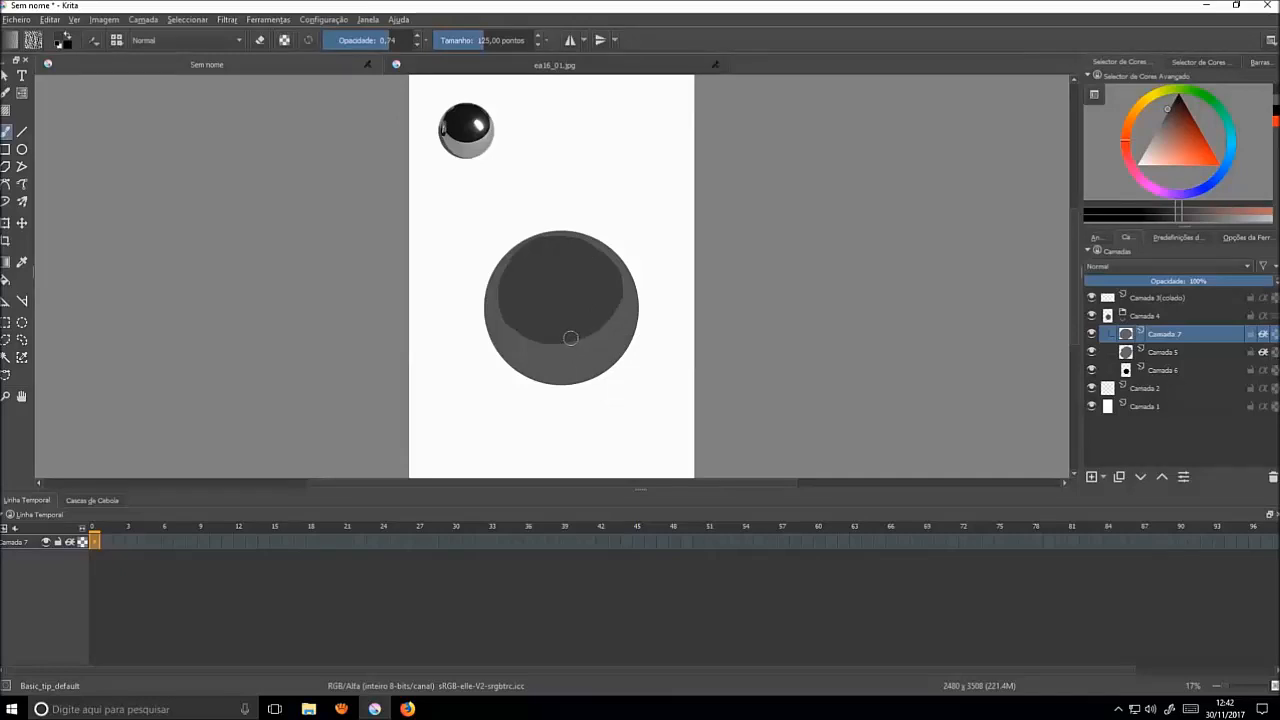
{"action": "mouse_move", "coordinate": [586, 336]}
{"action": "left_mouse_down"}
{"action": "mouse_move", "coordinate": [617, 308]}
{"action": "mouse_move", "coordinate": [616, 276]}
{"action": "left_mouse_up"}
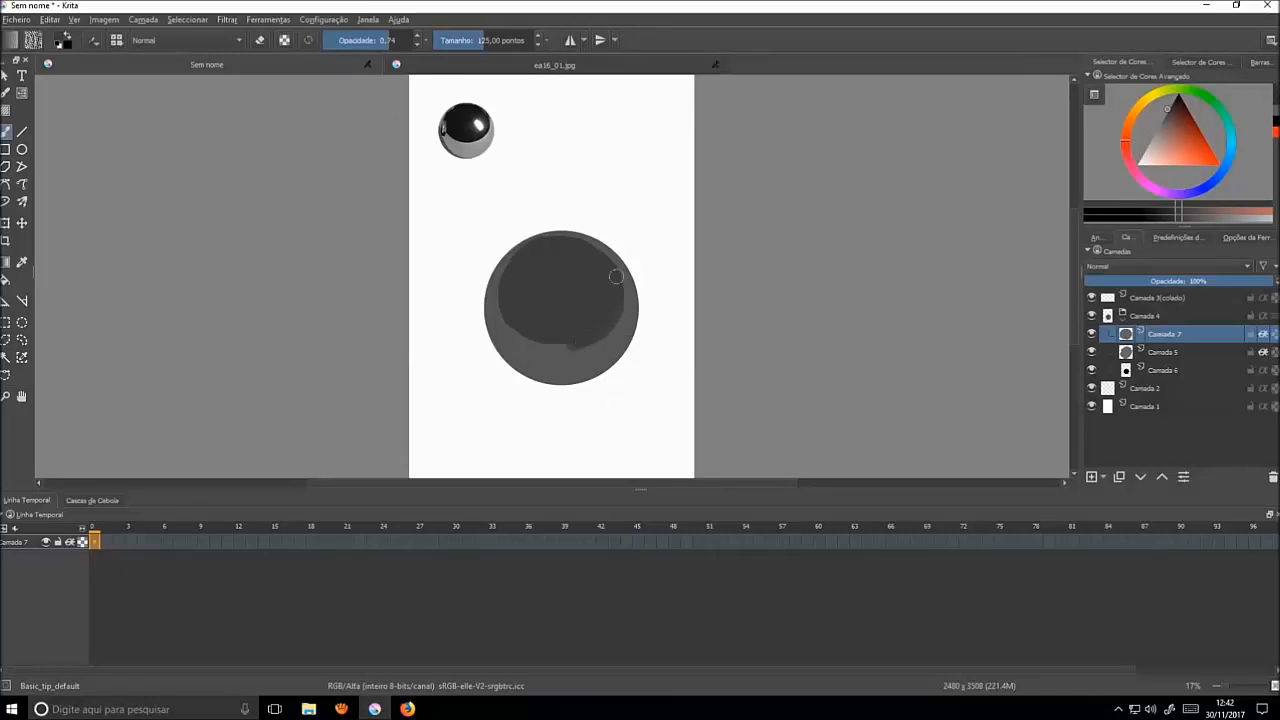
{"action": "mouse_move", "coordinate": [589, 341]}
{"action": "left_mouse_down"}
{"action": "mouse_move", "coordinate": [512, 306]}
{"action": "mouse_move", "coordinate": [543, 342]}
{"action": "mouse_move", "coordinate": [573, 345]}
{"action": "mouse_move", "coordinate": [534, 345]}
{"action": "mouse_move", "coordinate": [511, 325]}
{"action": "mouse_move", "coordinate": [506, 295]}
{"action": "left_mouse_up"}
{"action": "mouse_move", "coordinate": [557, 331]}
{"action": "left_mouse_down"}
{"action": "mouse_move", "coordinate": [580, 351]}
{"action": "mouse_move", "coordinate": [553, 349]}
{"action": "mouse_move", "coordinate": [597, 342]}
{"action": "mouse_move", "coordinate": [615, 312]}
{"action": "mouse_move", "coordinate": [605, 336]}
{"action": "mouse_move", "coordinate": [555, 363]}
{"action": "mouse_move", "coordinate": [519, 345]}
{"action": "mouse_move", "coordinate": [527, 272]}
{"action": "left_mouse_up"}
{"action": "left_click", "coordinate": [568, 368], "text": "ctrl"}
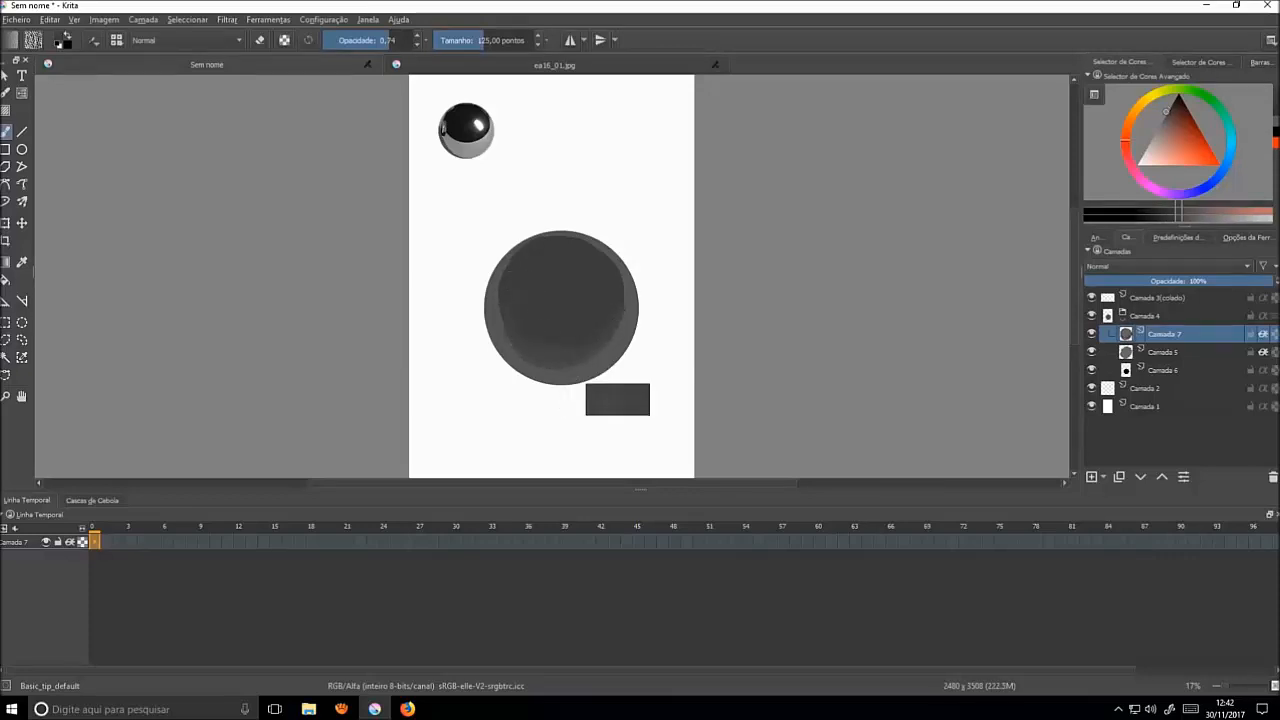
{"action": "mouse_move", "coordinate": [567, 367]}
{"action": "left_mouse_down"}
{"action": "mouse_move", "coordinate": [611, 337]}
{"action": "mouse_move", "coordinate": [620, 306]}
{"action": "mouse_move", "coordinate": [588, 364]}
{"action": "mouse_move", "coordinate": [542, 375]}
{"action": "mouse_move", "coordinate": [510, 354]}
{"action": "mouse_move", "coordinate": [499, 313]}
{"action": "mouse_move", "coordinate": [536, 244]}
{"action": "mouse_move", "coordinate": [614, 276]}
{"action": "left_mouse_up"}
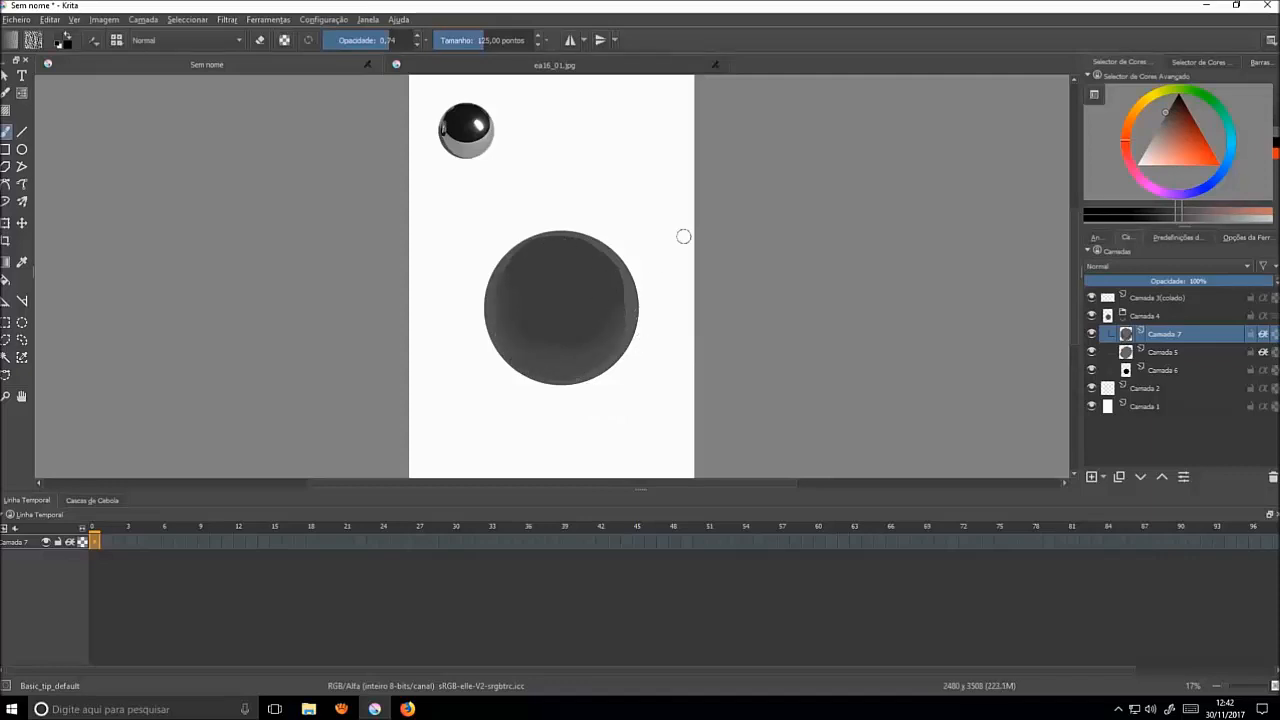
- Paint a deeper shadow in the sphere's upper centre with a near-black grey at 0.81 brush opacity
{"action": "left_click_drag", "start_coordinate": [1166, 122], "coordinate": [1171, 102]}
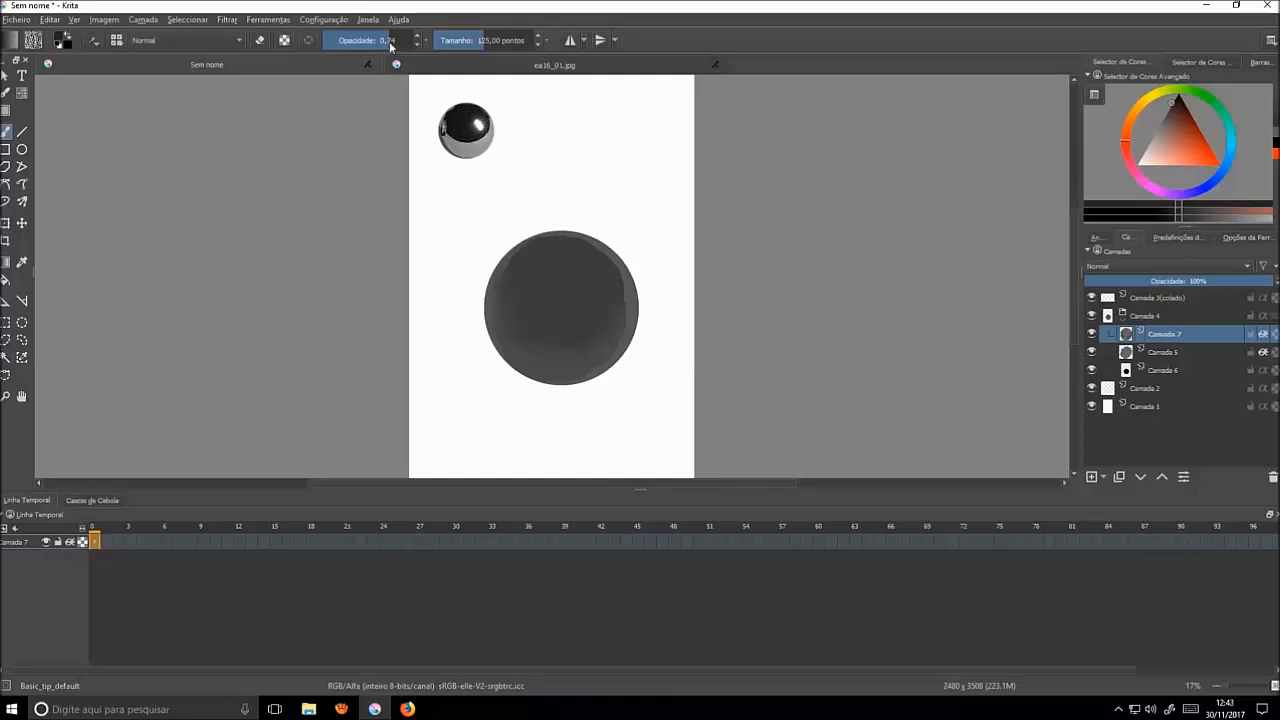
{"action": "left_click_drag", "start_coordinate": [389, 44], "coordinate": [397, 47]}
{"action": "left_click_drag", "start_coordinate": [556, 265], "coordinate": [558, 278]}
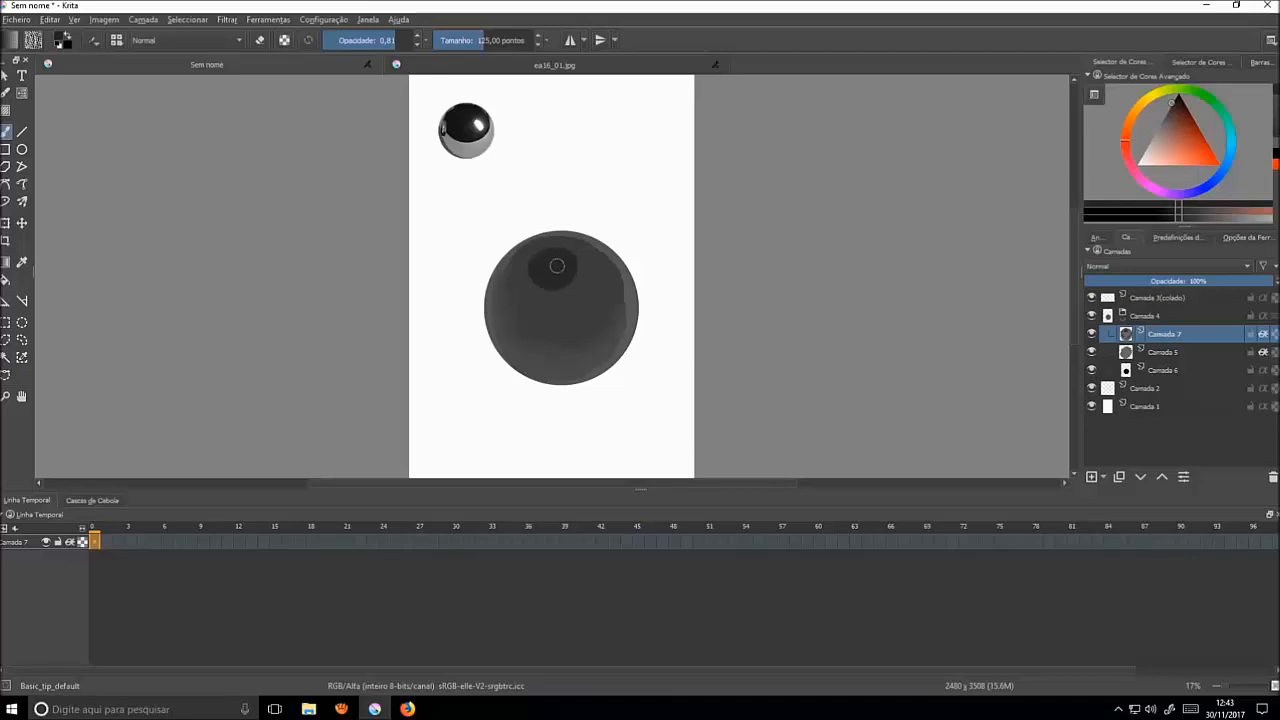
{"action": "mouse_move", "coordinate": [557, 265]}
{"action": "left_mouse_down"}
{"action": "mouse_move", "coordinate": [524, 273]}
{"action": "mouse_move", "coordinate": [539, 291]}
{"action": "mouse_move", "coordinate": [579, 283]}
{"action": "mouse_move", "coordinate": [580, 267]}
{"action": "mouse_move", "coordinate": [569, 250]}
{"action": "mouse_move", "coordinate": [554, 266]}
{"action": "mouse_move", "coordinate": [534, 249]}
{"action": "mouse_move", "coordinate": [520, 266]}
{"action": "mouse_move", "coordinate": [542, 298]}
{"action": "mouse_move", "coordinate": [579, 292]}
{"action": "mouse_move", "coordinate": [586, 265]}
{"action": "mouse_move", "coordinate": [563, 239]}
{"action": "mouse_move", "coordinate": [525, 257]}
{"action": "mouse_move", "coordinate": [515, 272]}
{"action": "mouse_move", "coordinate": [535, 306]}
{"action": "mouse_move", "coordinate": [565, 311]}
{"action": "mouse_move", "coordinate": [593, 284]}
{"action": "mouse_move", "coordinate": [597, 255]}
{"action": "mouse_move", "coordinate": [555, 318]}
{"action": "mouse_move", "coordinate": [512, 280]}
{"action": "left_mouse_up"}
- Blend the near-black shadow into the surrounding grey by sampling intermediate tones and painting around its edges up to the sphere's top
{"action": "left_click", "coordinate": [561, 296], "text": "ctrl"}
{"action": "left_click", "coordinate": [592, 296], "text": "ctrl"}
{"action": "left_click", "coordinate": [606, 272], "text": "ctrl"}
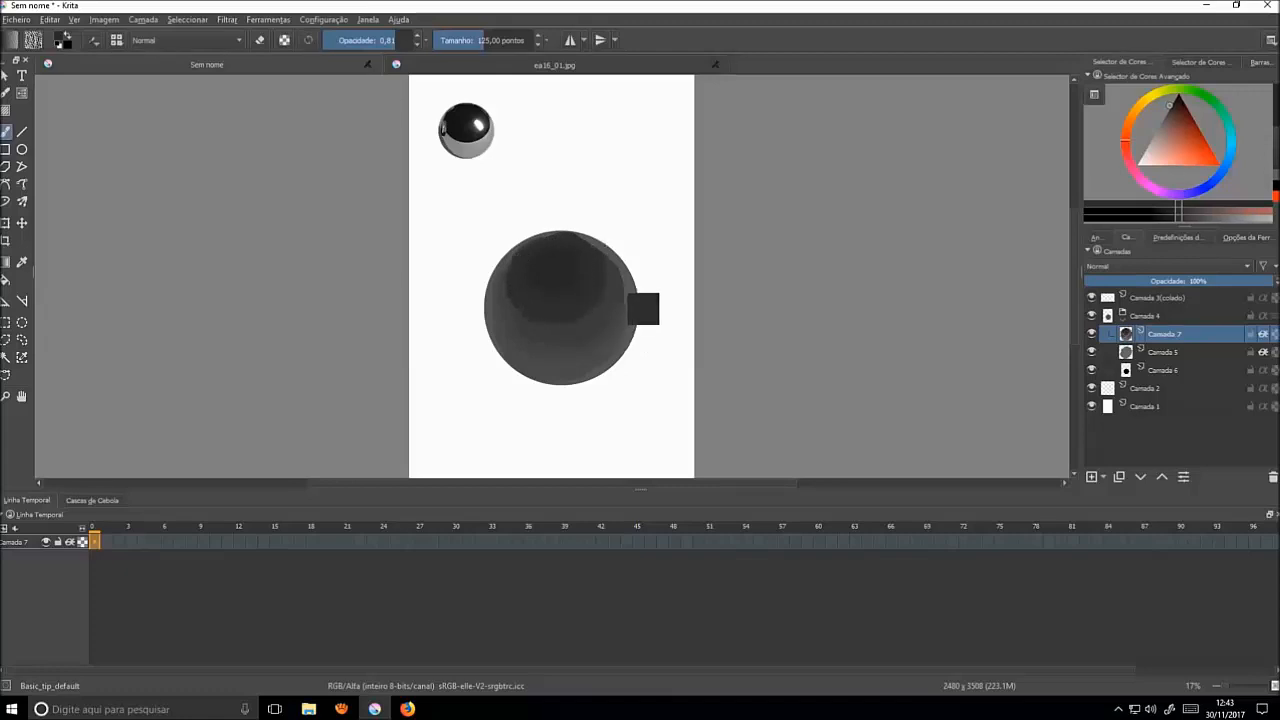
{"action": "left_click_drag", "start_coordinate": [611, 264], "coordinate": [559, 325]}
{"action": "left_click_drag", "start_coordinate": [511, 282], "coordinate": [516, 320]}
{"action": "left_click", "coordinate": [605, 315], "text": "ctrl"}
{"action": "mouse_move", "coordinate": [617, 292]}
{"action": "left_mouse_down"}
{"action": "mouse_move", "coordinate": [611, 320]}
{"action": "mouse_move", "coordinate": [515, 257]}
{"action": "mouse_move", "coordinate": [545, 239]}
{"action": "left_mouse_up"}
{"action": "left_click", "coordinate": [554, 261], "text": "ctrl"}
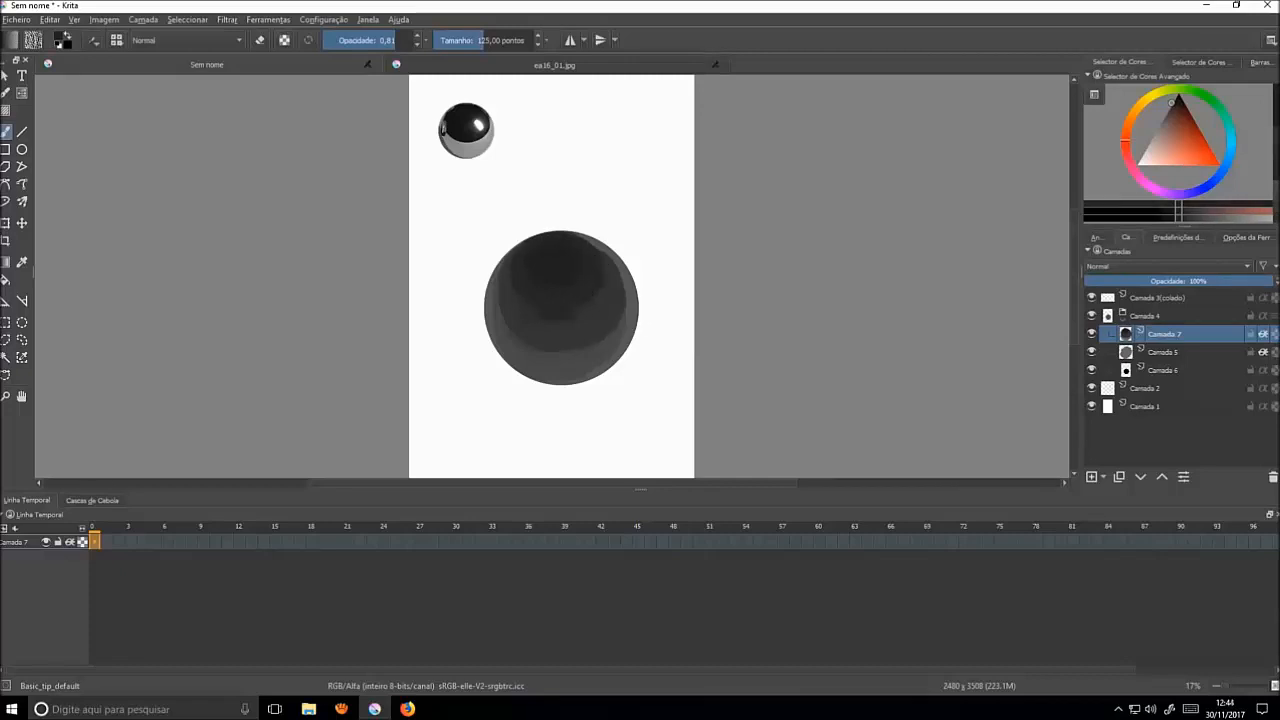
{"action": "left_click", "coordinate": [596, 245], "text": "ctrl"}
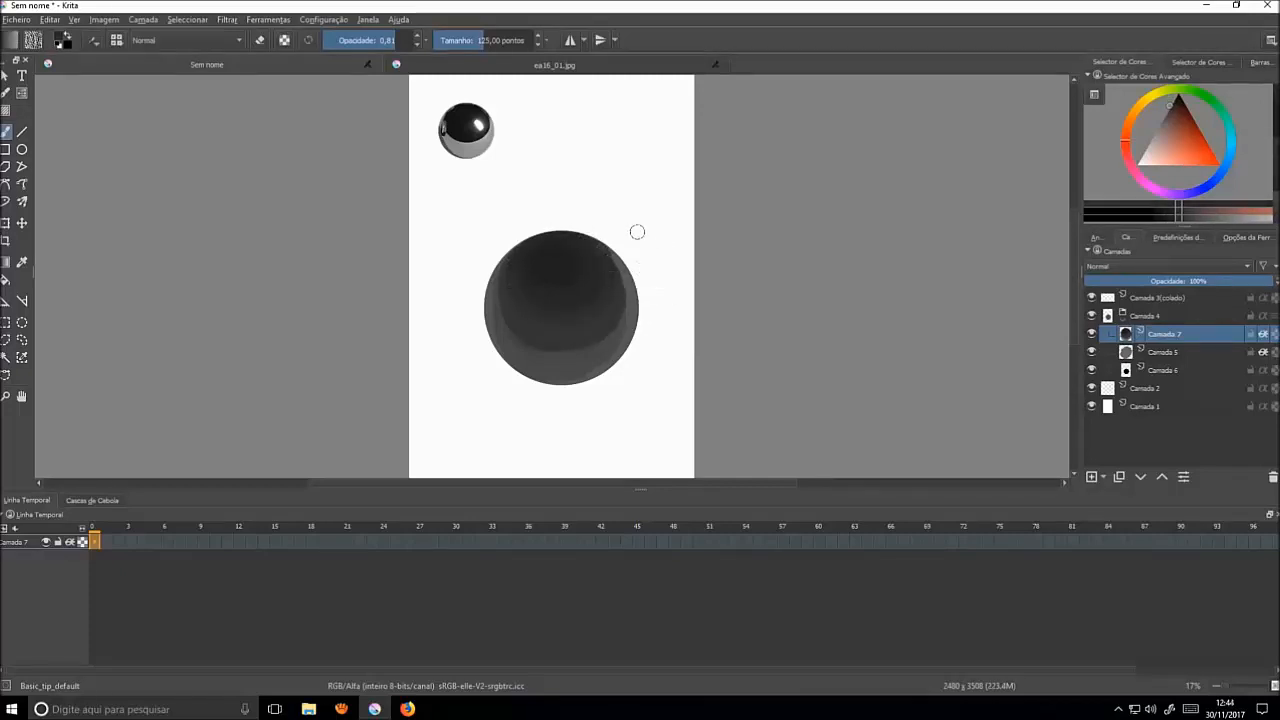
- Blend the dark tones across the sphere using the Smudge_water brush at 0.35 opacity
{"action": "left_click", "coordinate": [1177, 237]}
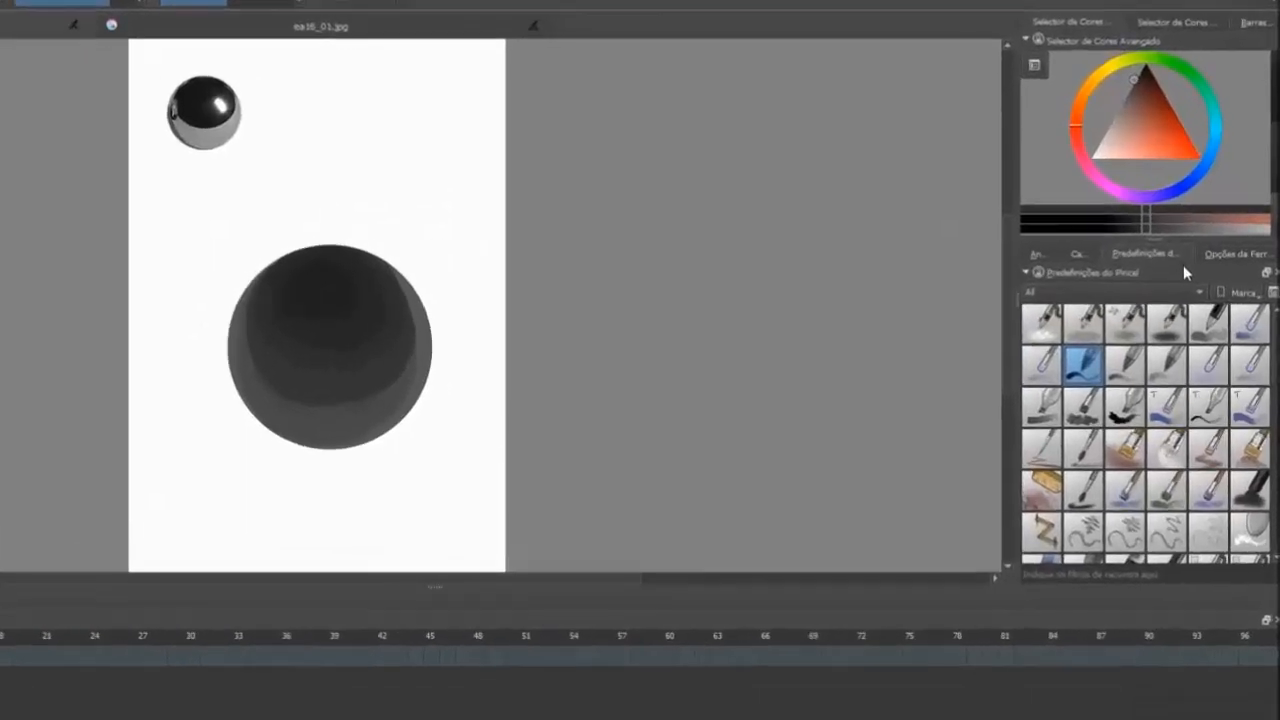
{"action": "scroll", "coordinate": [1275, 440], "scroll_direction": "down", "scroll_amount": 5}
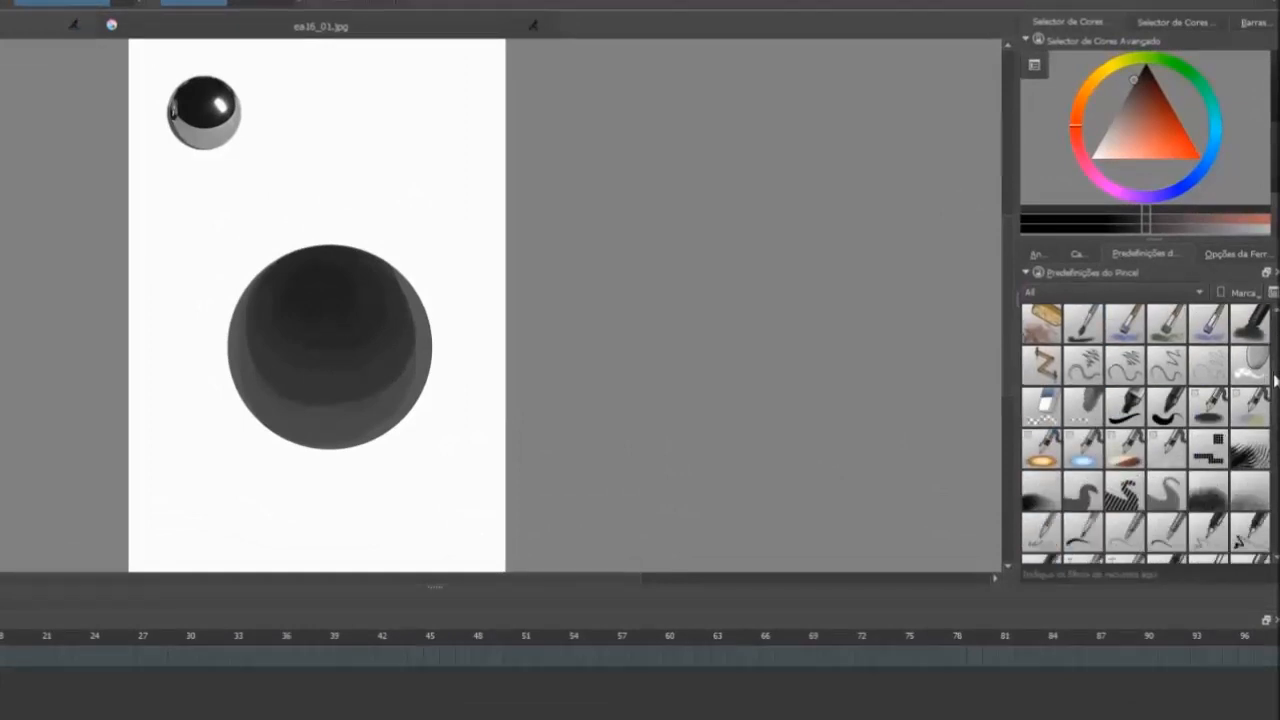
{"action": "scroll", "coordinate": [1275, 440], "scroll_direction": "down", "scroll_amount": 5}
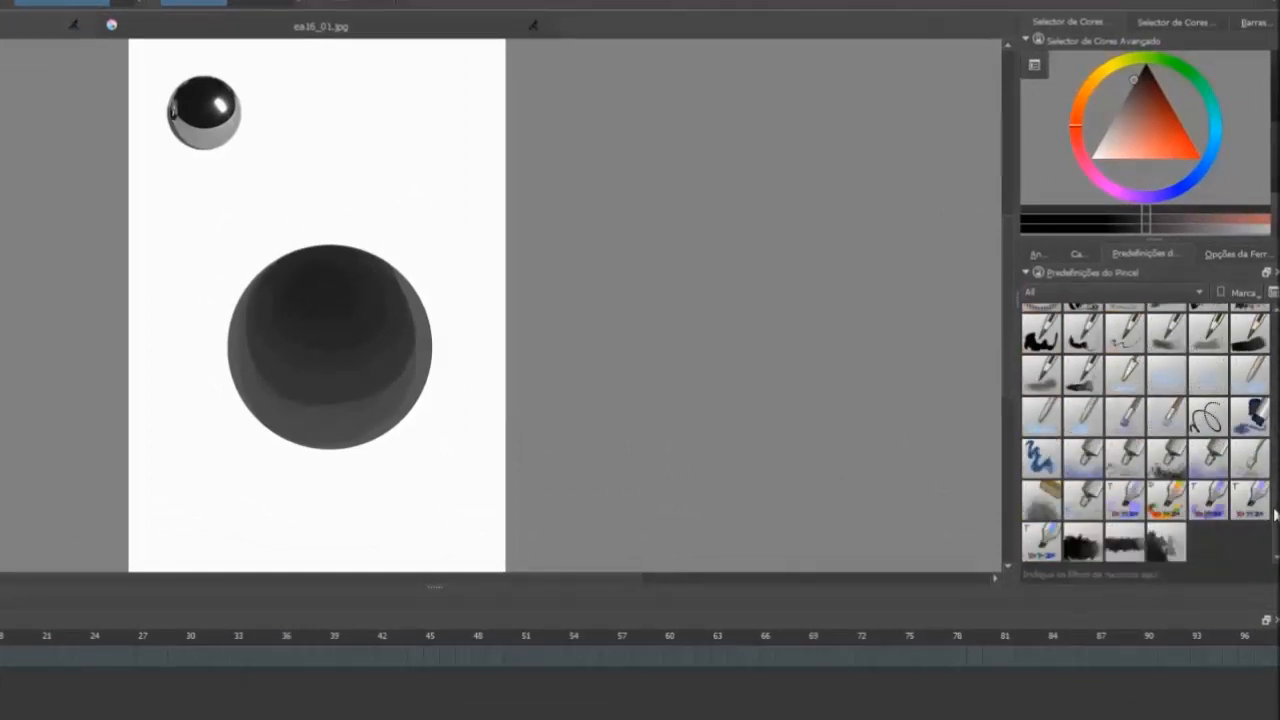
{"action": "left_click", "coordinate": [1094, 428]}
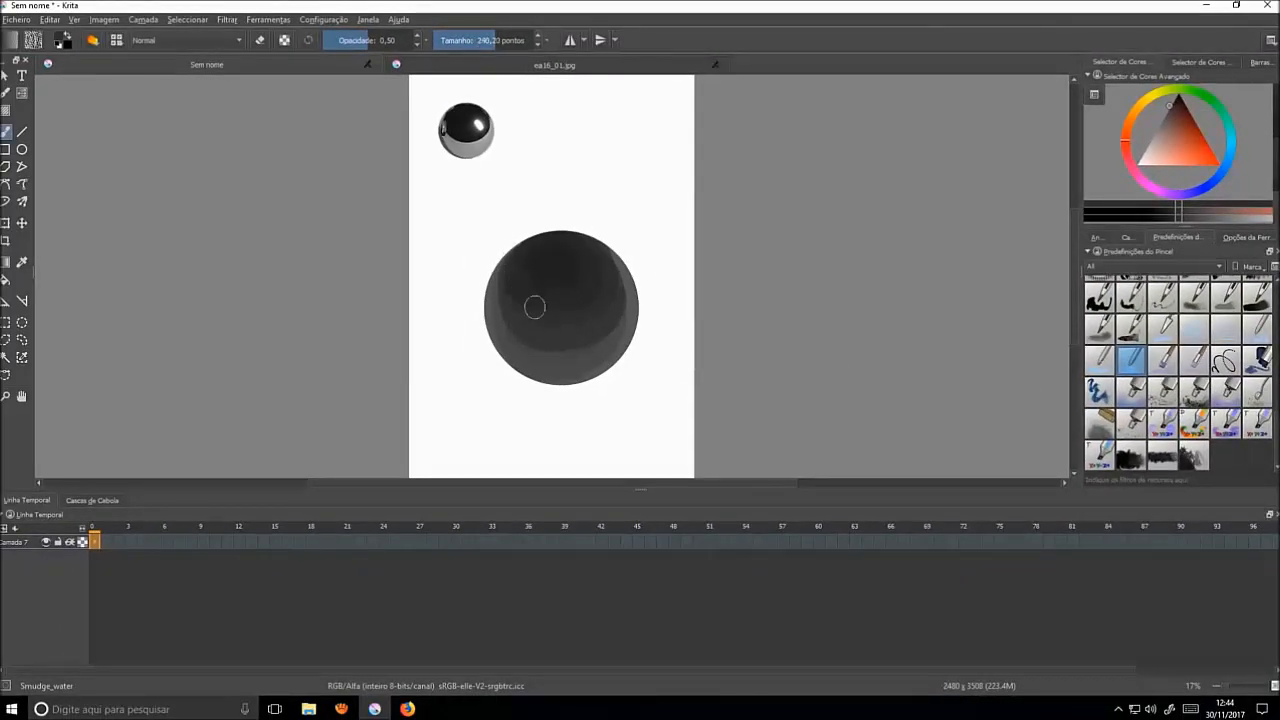
{"action": "key", "text": "i"}
{"action": "key", "text": "i"}
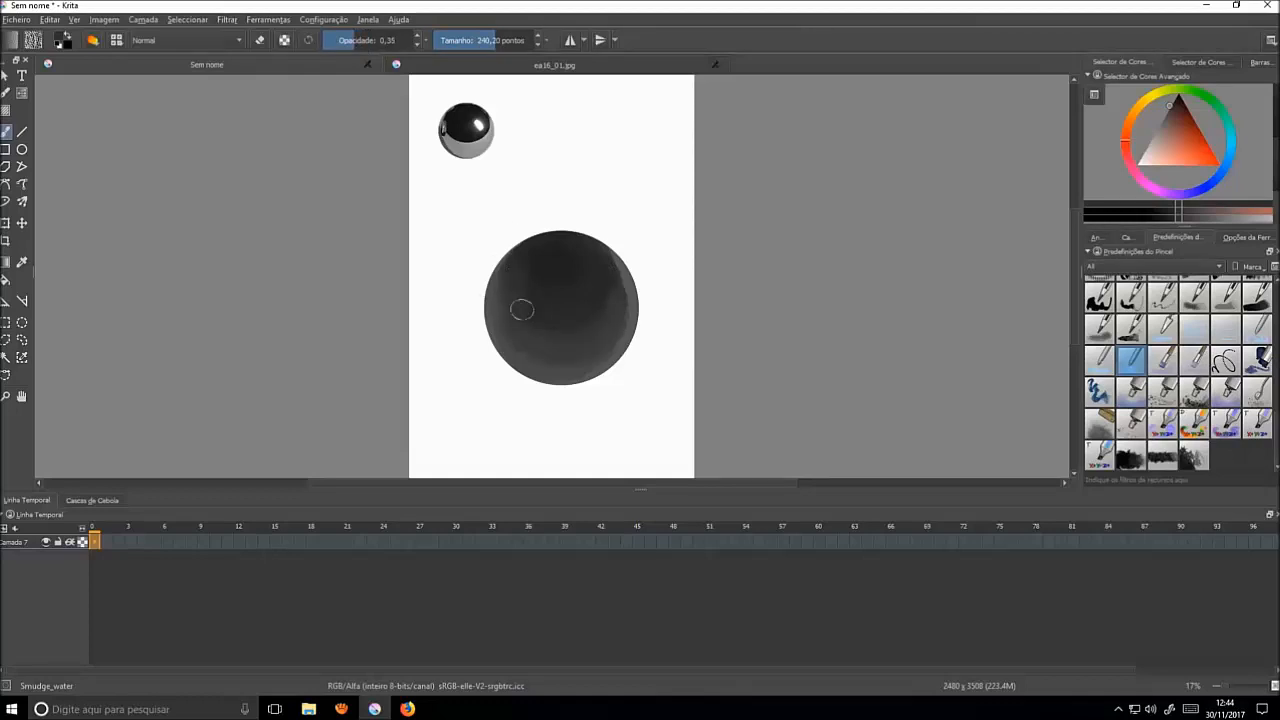
{"action": "left_click_drag", "start_coordinate": [622, 294], "coordinate": [606, 249]}
{"action": "mouse_move", "coordinate": [515, 270]}
{"action": "left_mouse_down"}
{"action": "mouse_move", "coordinate": [580, 243]}
{"action": "mouse_move", "coordinate": [512, 270]}
{"action": "left_mouse_up"}
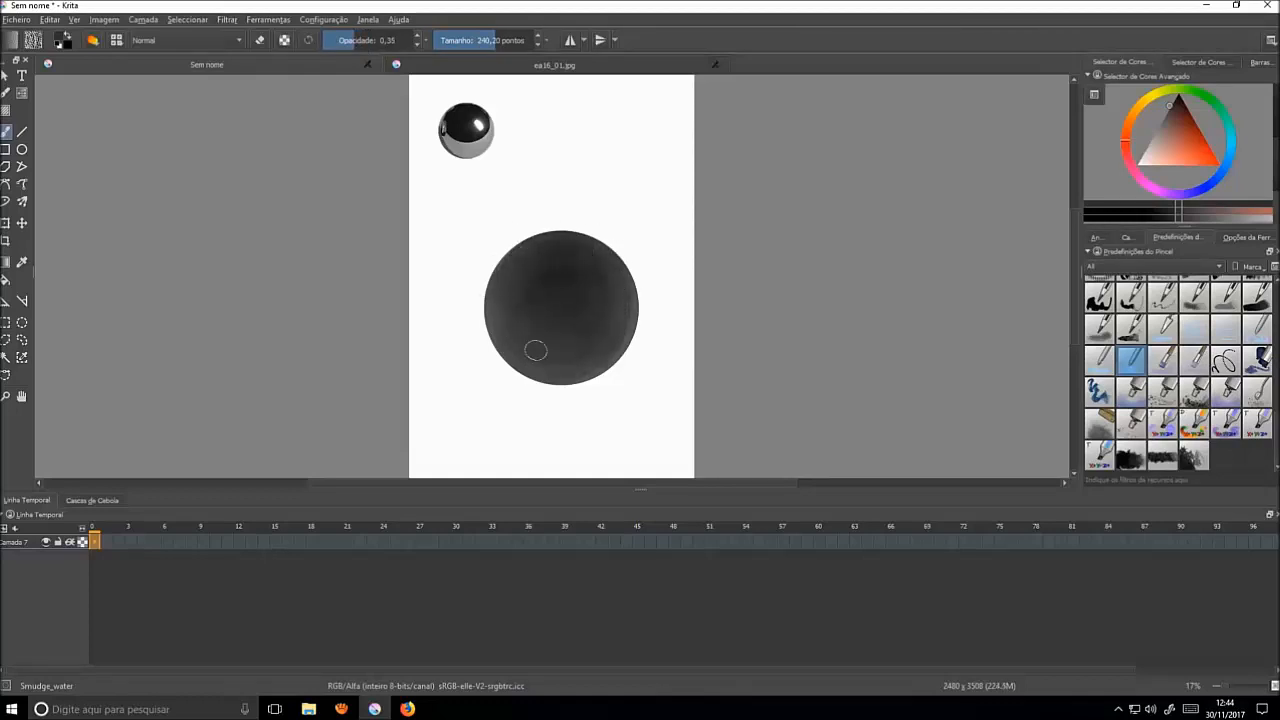
{"action": "left_click_drag", "start_coordinate": [615, 275], "coordinate": [615, 300]}
- Add a paint layer above Camada 7 and sample the light grey from the reference sphere's lower part
{"action": "left_click", "coordinate": [1126, 237]}
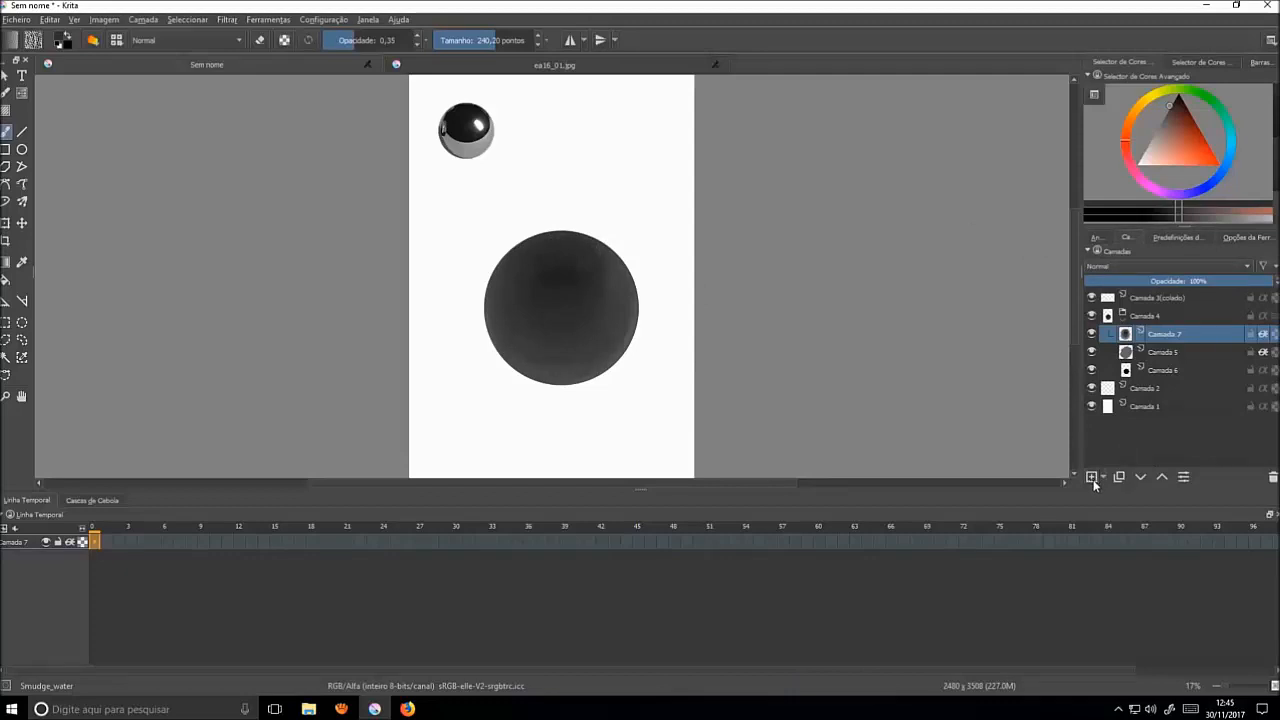
{"action": "left_click", "coordinate": [1092, 477]}
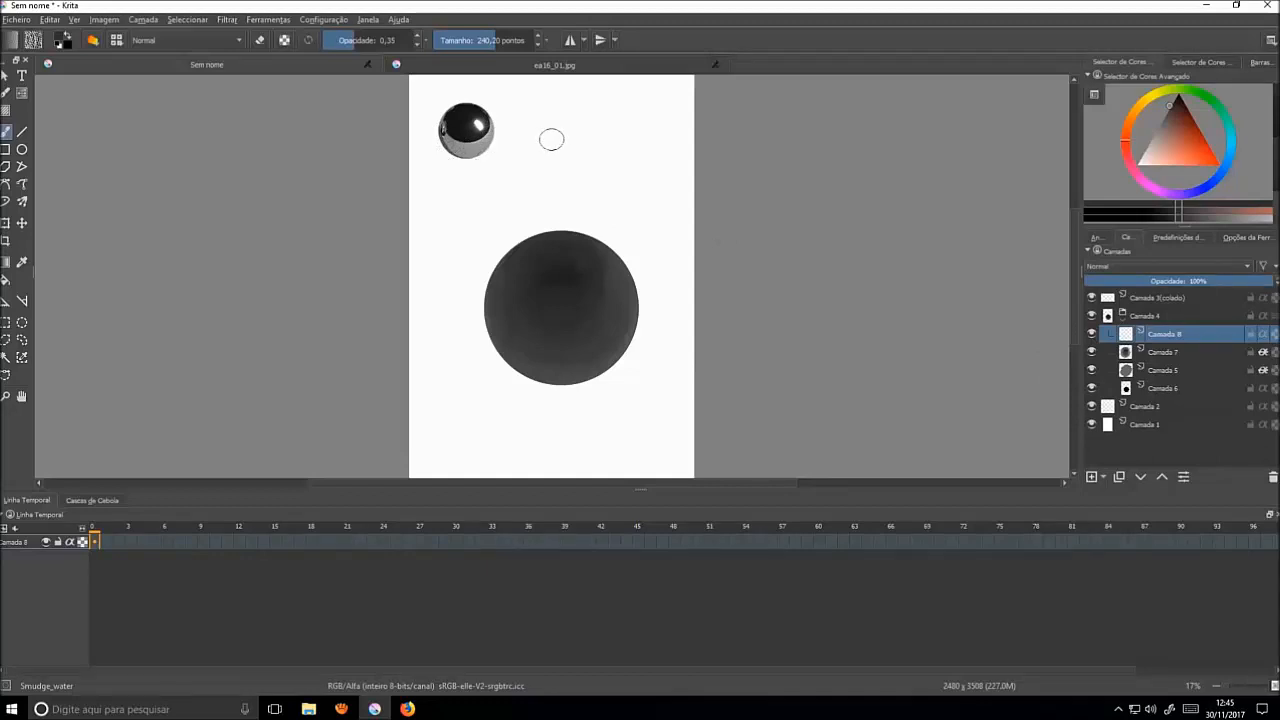
{"action": "key", "text": "ctrl"}
{"action": "left_click", "coordinate": [486, 138], "text": "ctrl"}
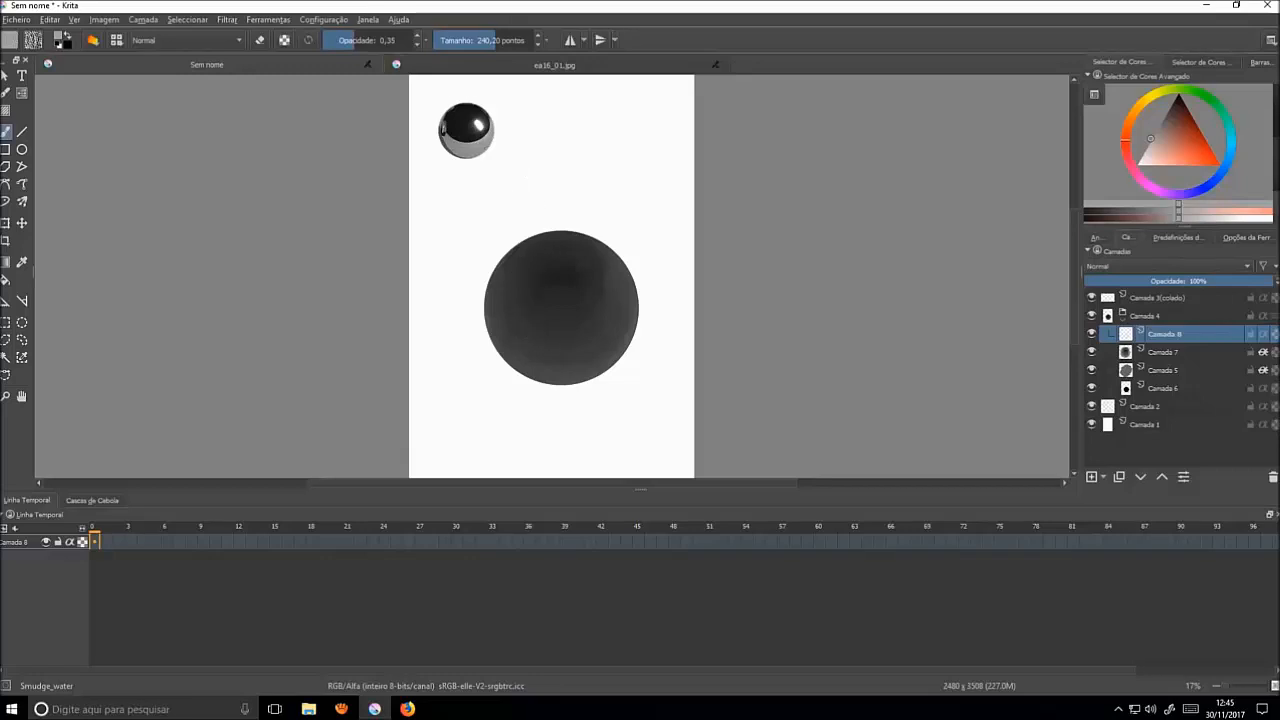
- Paint a curved light grey band across the sphere's lower half with the Basic_circle brush at size 77.13
{"action": "left_click", "coordinate": [1180, 238]}
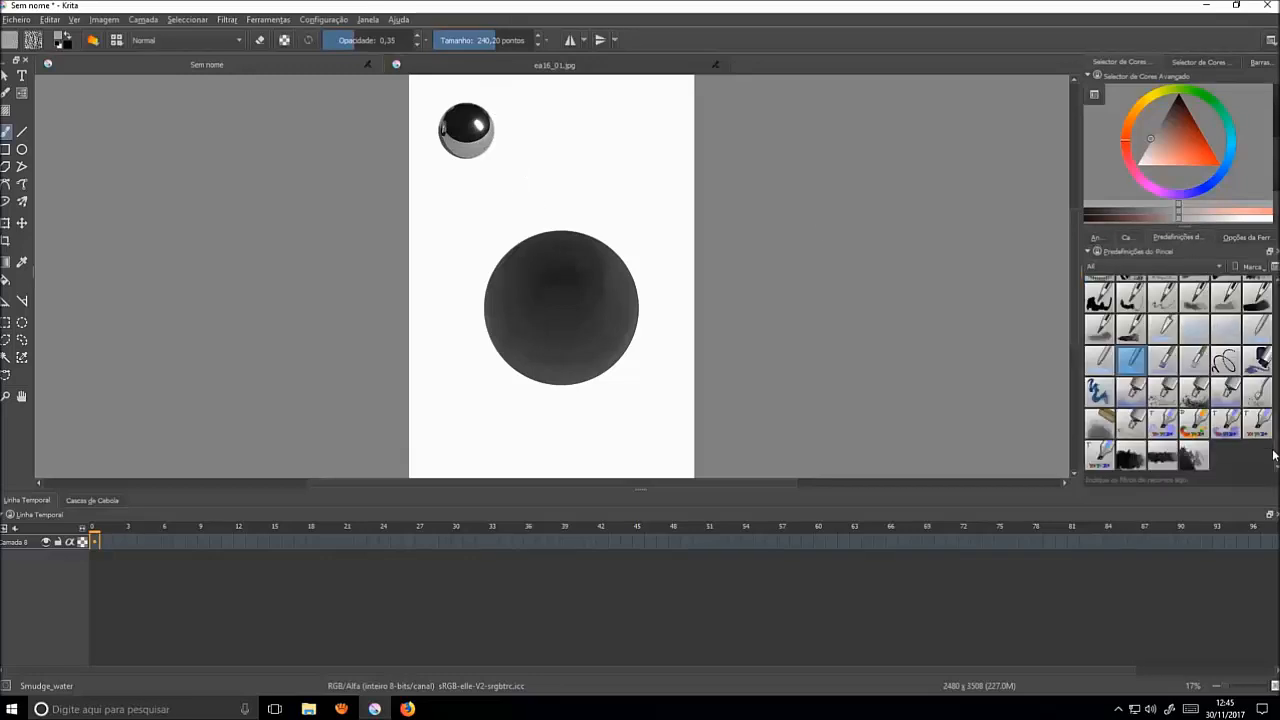
{"action": "left_click_drag", "start_coordinate": [1274, 455], "coordinate": [1274, 292]}
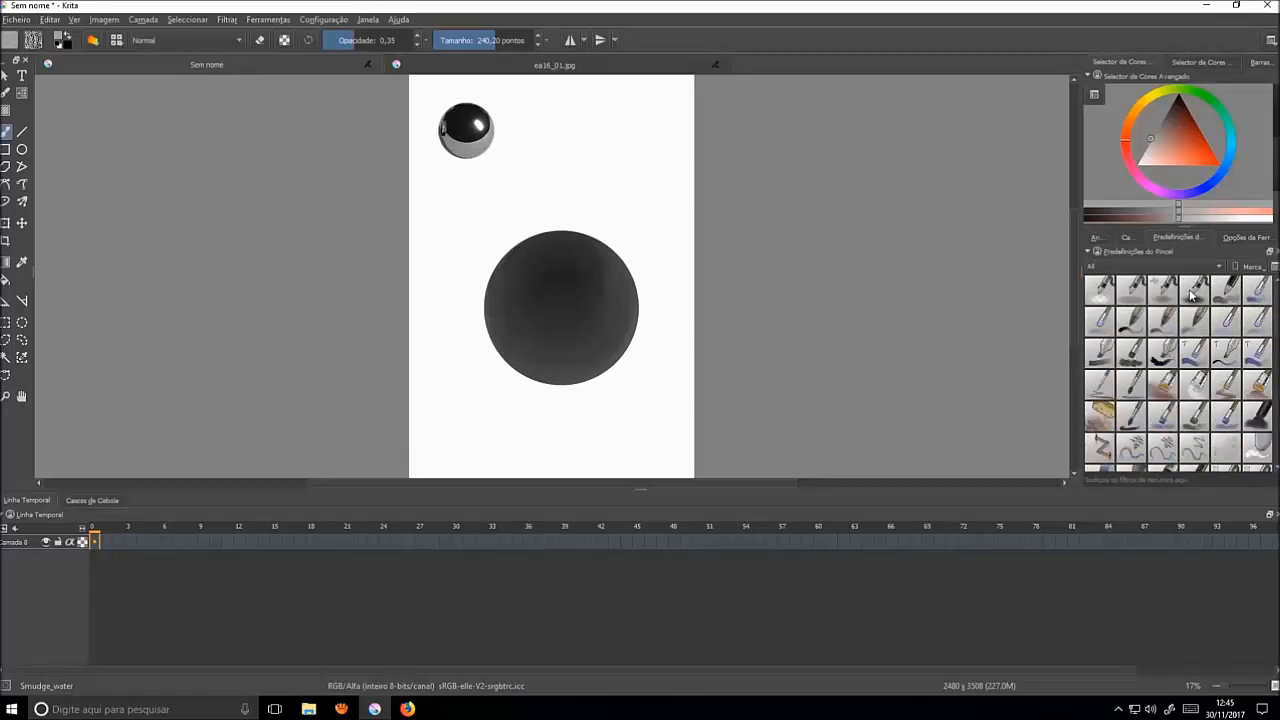
{"action": "left_click", "coordinate": [1226, 292]}
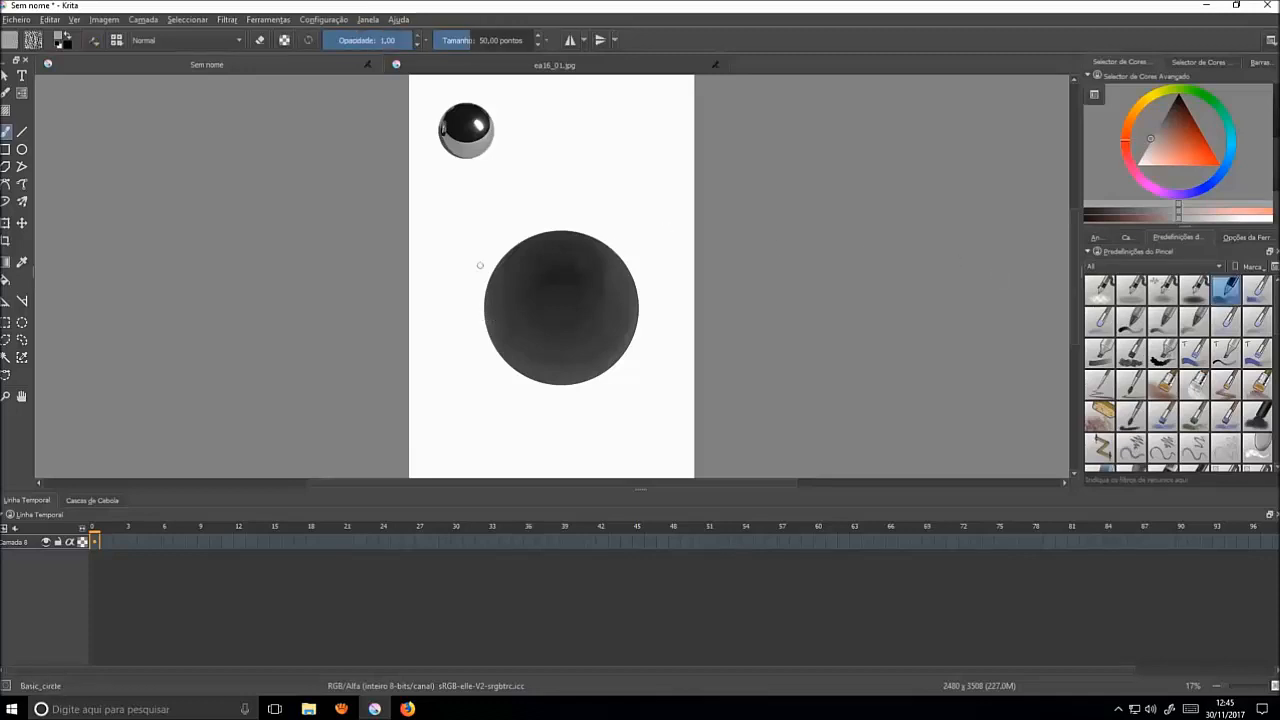
{"action": "left_click", "coordinate": [475, 43]}
{"action": "mouse_move", "coordinate": [510, 340]}
{"action": "left_mouse_down"}
{"action": "mouse_move", "coordinate": [574, 343]}
{"action": "mouse_move", "coordinate": [525, 337]}
{"action": "mouse_move", "coordinate": [602, 331]}
{"action": "left_mouse_up"}
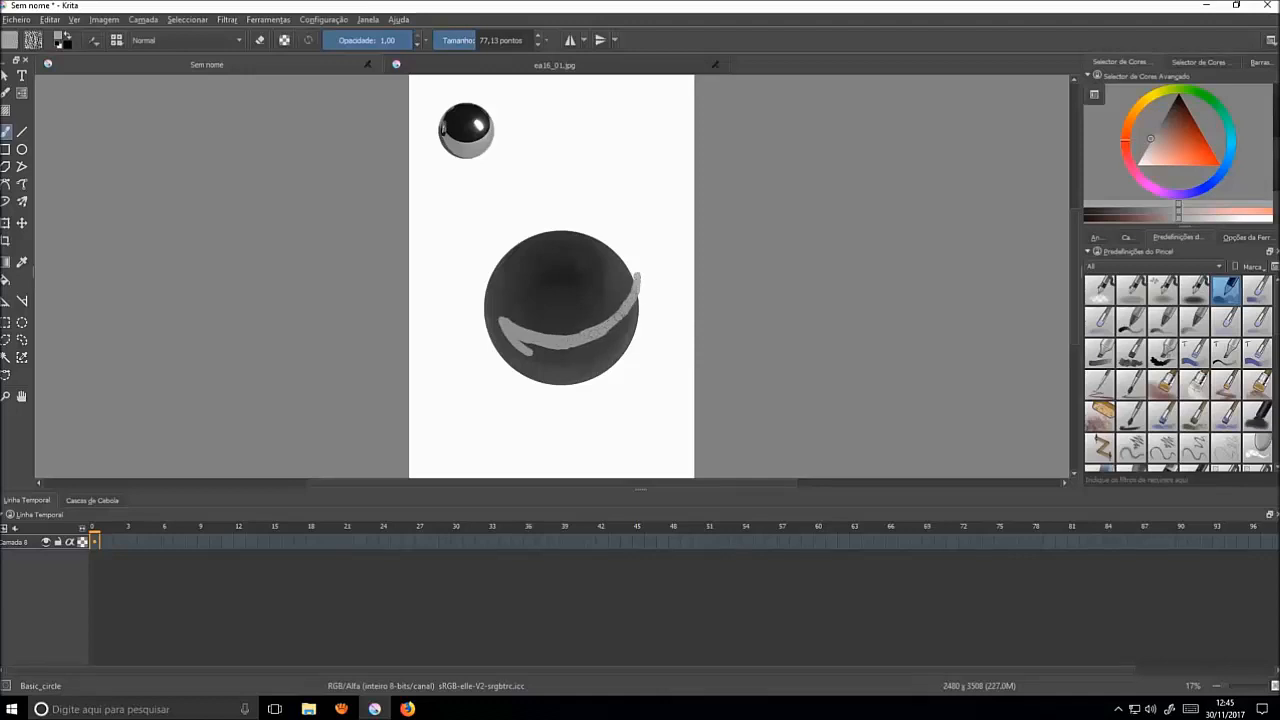
{"action": "left_click_drag", "start_coordinate": [634, 282], "coordinate": [632, 297]}
- Turn on alpha inheritance for Camada 8 and fill the sphere below the band with light grey, leaving a dark lower-left rim
{"action": "left_click", "coordinate": [1126, 238]}
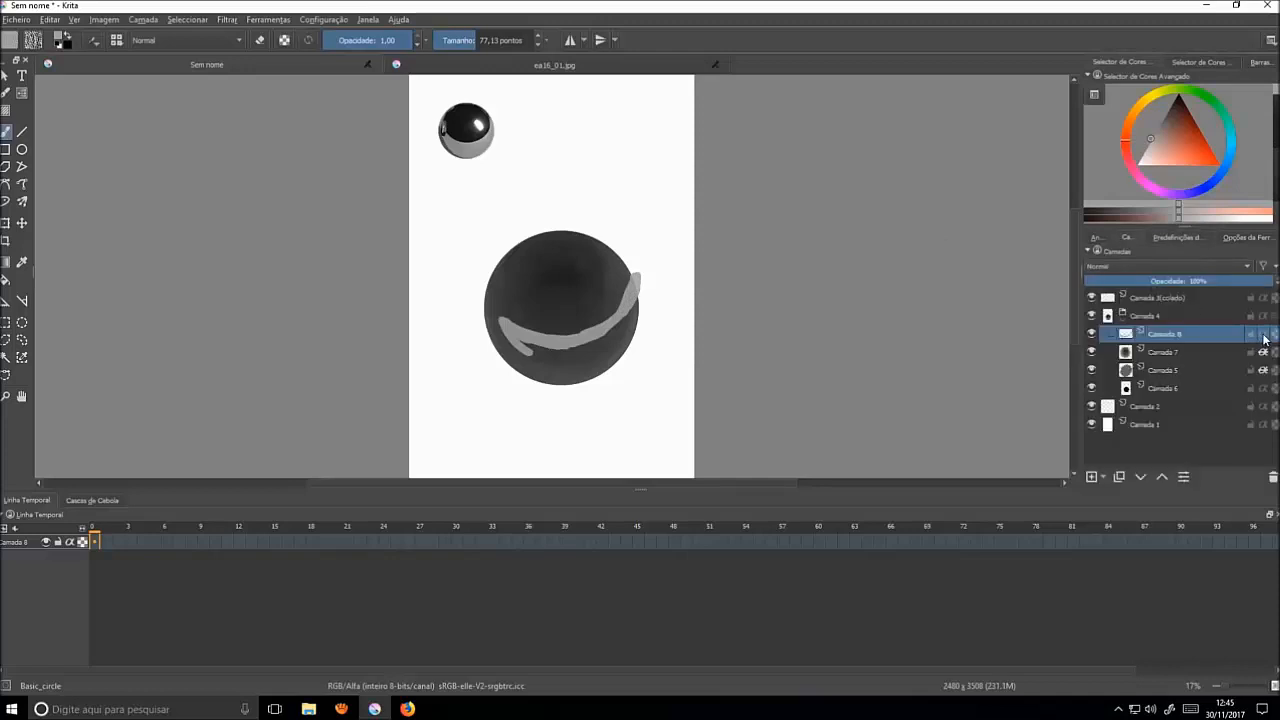
{"action": "left_click", "coordinate": [1262, 336]}
{"action": "mouse_move", "coordinate": [509, 327]}
{"action": "left_mouse_down"}
{"action": "mouse_move", "coordinate": [623, 353]}
{"action": "mouse_move", "coordinate": [544, 348]}
{"action": "mouse_move", "coordinate": [596, 342]}
{"action": "mouse_move", "coordinate": [623, 357]}
{"action": "mouse_move", "coordinate": [561, 346]}
{"action": "mouse_move", "coordinate": [618, 323]}
{"action": "mouse_move", "coordinate": [537, 360]}
{"action": "left_mouse_up"}
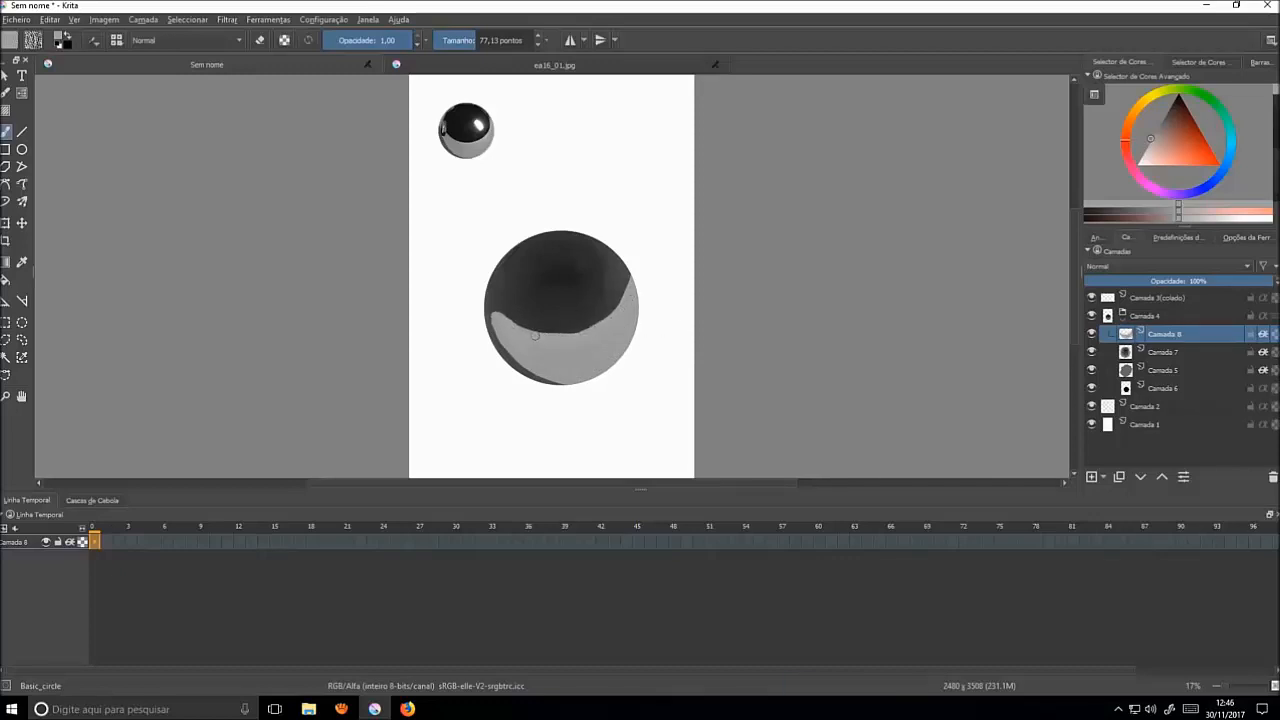
- Paint a lighter grey stripe along the upper edge of the sphere's light area
{"action": "left_click_drag", "start_coordinate": [510, 329], "coordinate": [589, 324]}
{"action": "key", "text": "ctrl+z"}
{"action": "left_click_drag", "start_coordinate": [1145, 146], "coordinate": [1146, 147]}
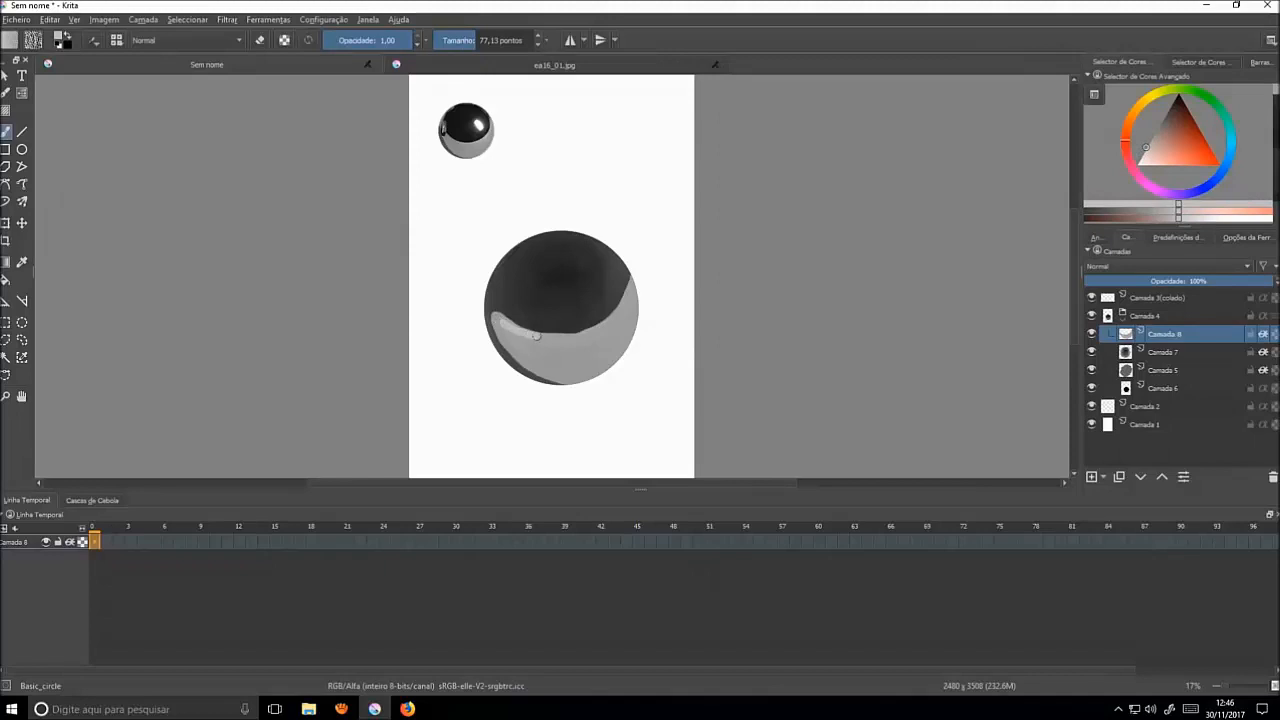
{"action": "mouse_move", "coordinate": [536, 336]}
{"action": "left_mouse_down"}
{"action": "mouse_move", "coordinate": [576, 333]}
{"action": "mouse_move", "coordinate": [626, 293]}
{"action": "left_mouse_up"}
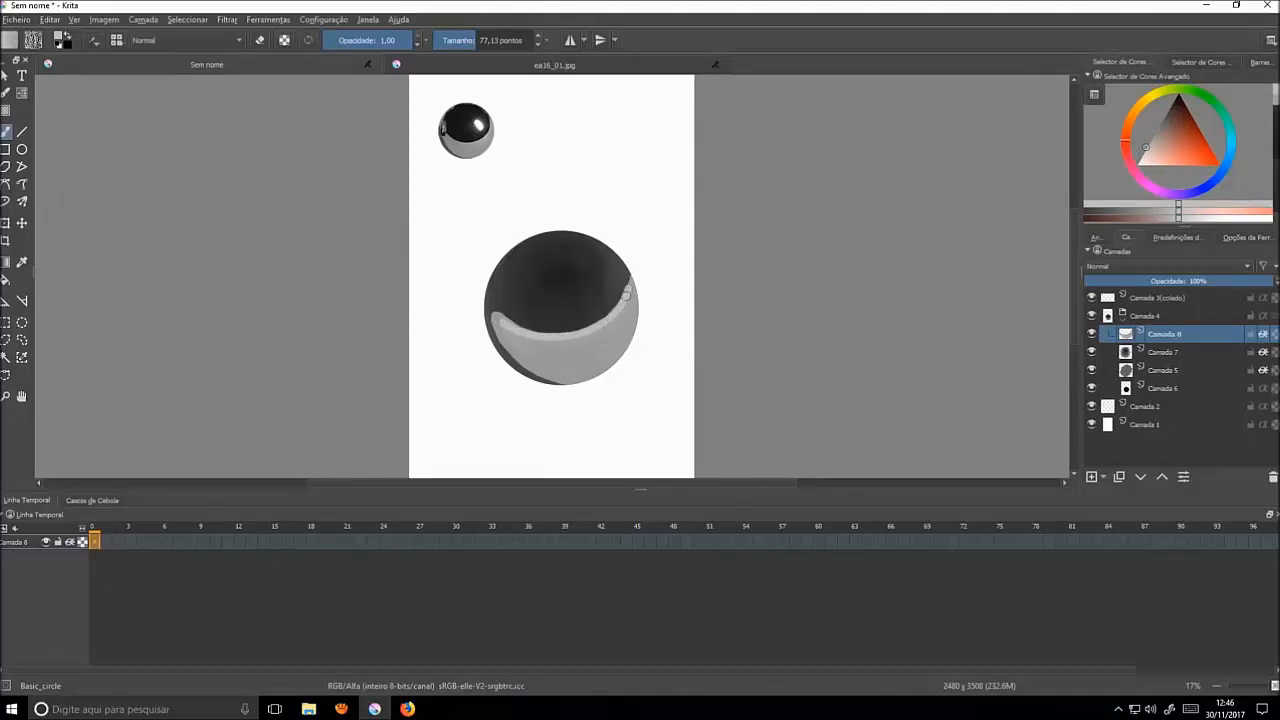
- Widen the lighter stripe downward into the light area by sampling nearby grey tones and painting along its curve
{"action": "left_click", "coordinate": [627, 299], "text": "ctrl"}
{"action": "left_click", "coordinate": [516, 335], "text": "ctrl"}
{"action": "mouse_move", "coordinate": [517, 336]}
{"action": "left_mouse_down"}
{"action": "mouse_move", "coordinate": [614, 324]}
{"action": "mouse_move", "coordinate": [629, 295]}
{"action": "left_mouse_up"}
{"action": "left_click", "coordinate": [635, 306], "text": "ctrl"}
{"action": "mouse_move", "coordinate": [632, 303]}
{"action": "left_mouse_down"}
{"action": "mouse_move", "coordinate": [609, 332]}
{"action": "mouse_move", "coordinate": [549, 350]}
{"action": "mouse_move", "coordinate": [499, 320]}
{"action": "left_mouse_up"}
- Smooth the tones and side edges of the sphere's light area with the Smudge_soft brush
{"action": "left_click", "coordinate": [1177, 237]}
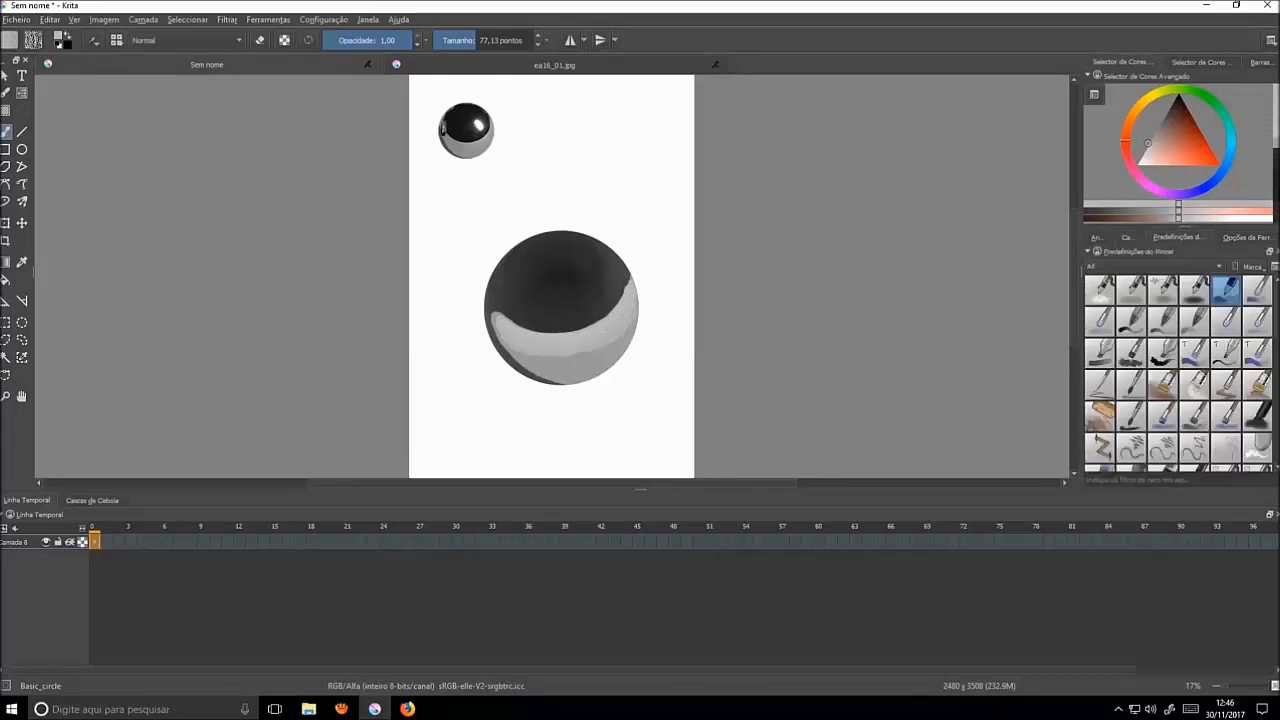
{"action": "scroll", "coordinate": [1180, 380], "scroll_direction": "down", "scroll_amount": 1}
{"action": "left_click", "coordinate": [1131, 357]}
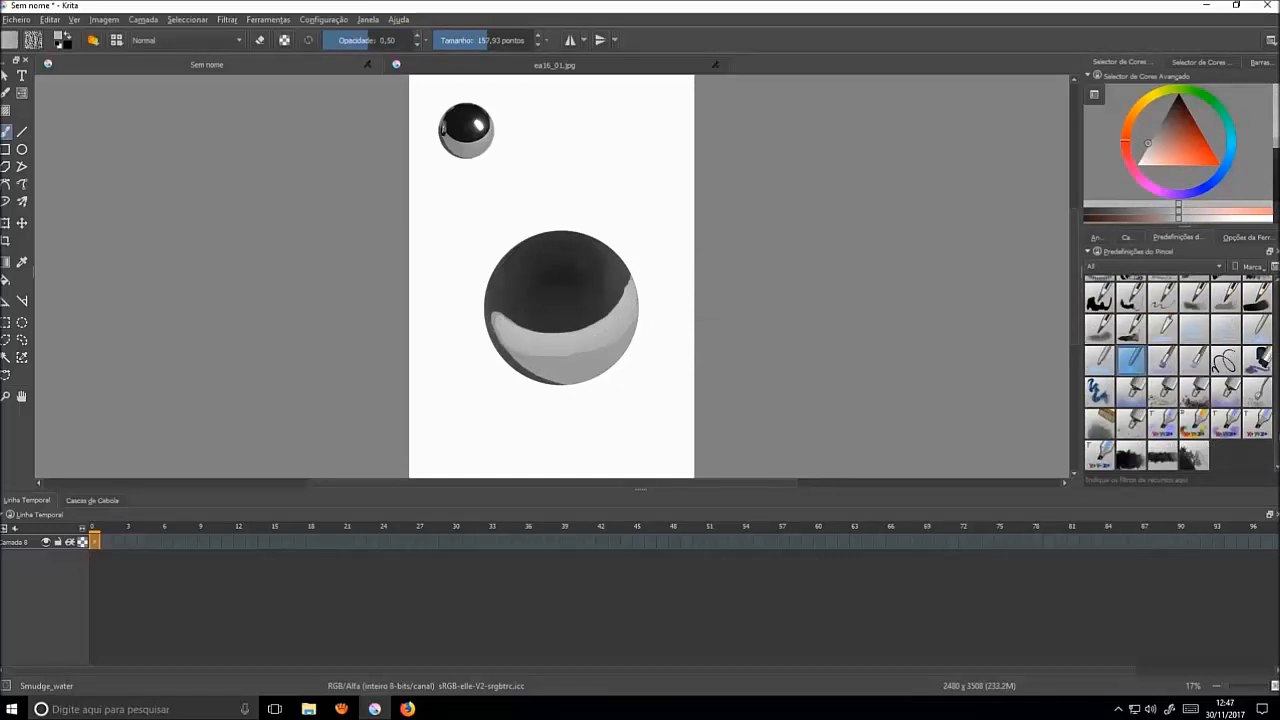
{"action": "scroll", "coordinate": [1200, 380], "scroll_direction": "up", "scroll_amount": 1}
{"action": "left_click", "coordinate": [1257, 383]}
{"action": "mouse_move", "coordinate": [507, 343]}
{"action": "left_mouse_down"}
{"action": "mouse_move", "coordinate": [586, 356]}
{"action": "mouse_move", "coordinate": [626, 326]}
{"action": "left_mouse_up"}
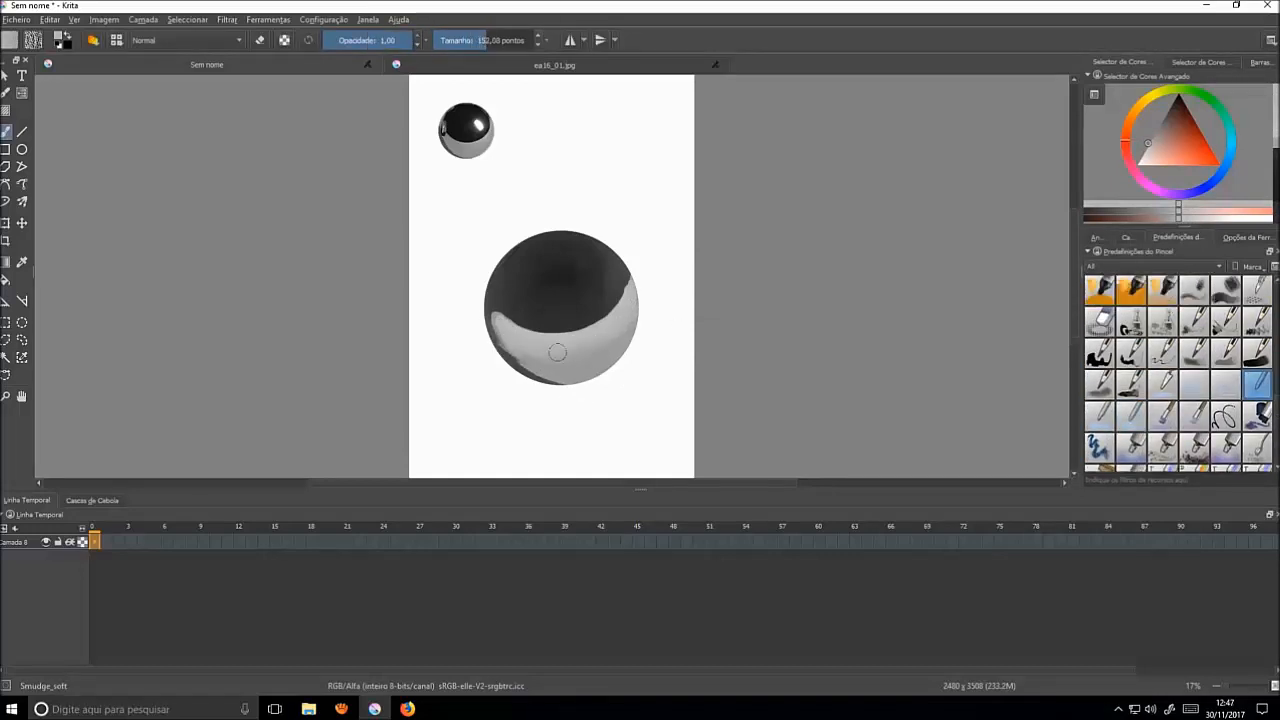
{"action": "mouse_move", "coordinate": [525, 363]}
{"action": "left_mouse_down"}
{"action": "mouse_move", "coordinate": [497, 317]}
{"action": "mouse_move", "coordinate": [510, 354]}
{"action": "left_mouse_up"}
{"action": "left_click_drag", "start_coordinate": [635, 280], "coordinate": [627, 306]}
- Sample the dark grey from the reference sphere's left edge and add a new layer above the light area
{"action": "left_click", "coordinate": [1128, 238]}
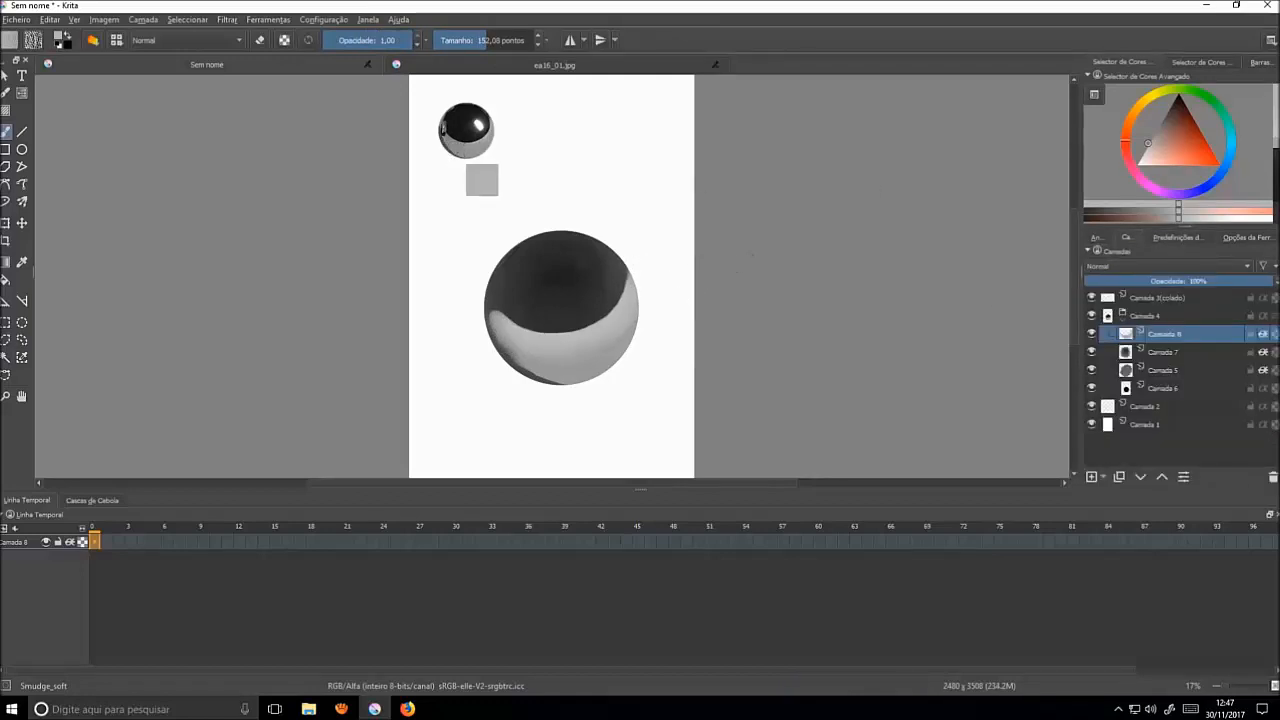
{"action": "left_click", "coordinate": [446, 138], "text": "ctrl"}
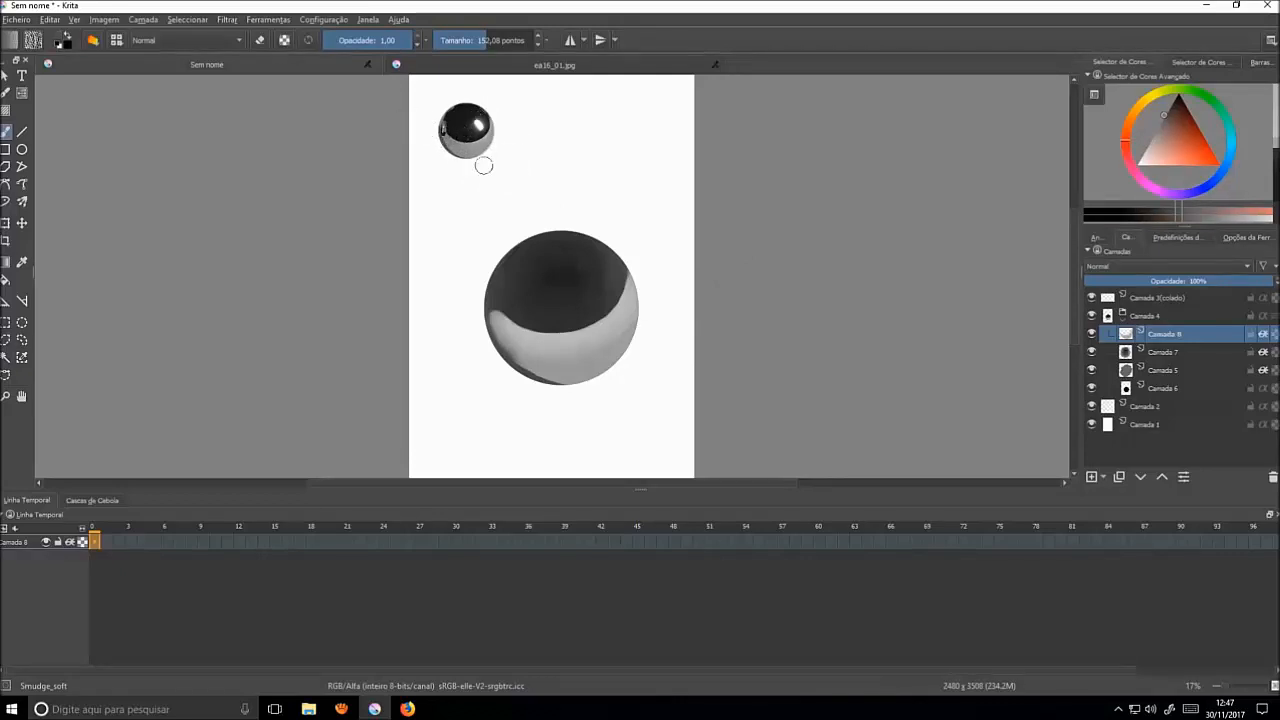
{"action": "key", "text": "Insert"}
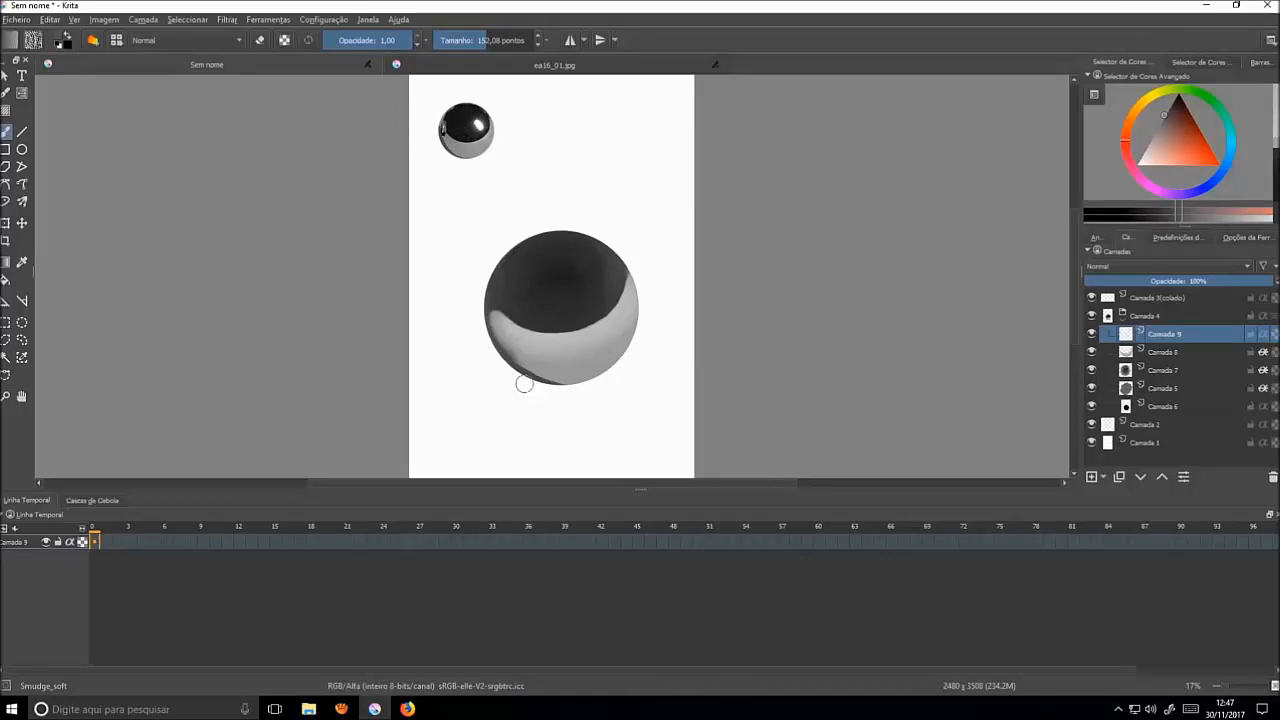
- Paint a thin dark rim along the sphere's lower-left edge with Basic_circle at size 50, and turn on the layer's alpha inheritance
{"action": "left_click", "coordinate": [1180, 238]}
{"action": "scroll", "coordinate": [1200, 350], "scroll_direction": "up", "scroll_amount": 5}
{"action": "left_click", "coordinate": [1226, 291]}
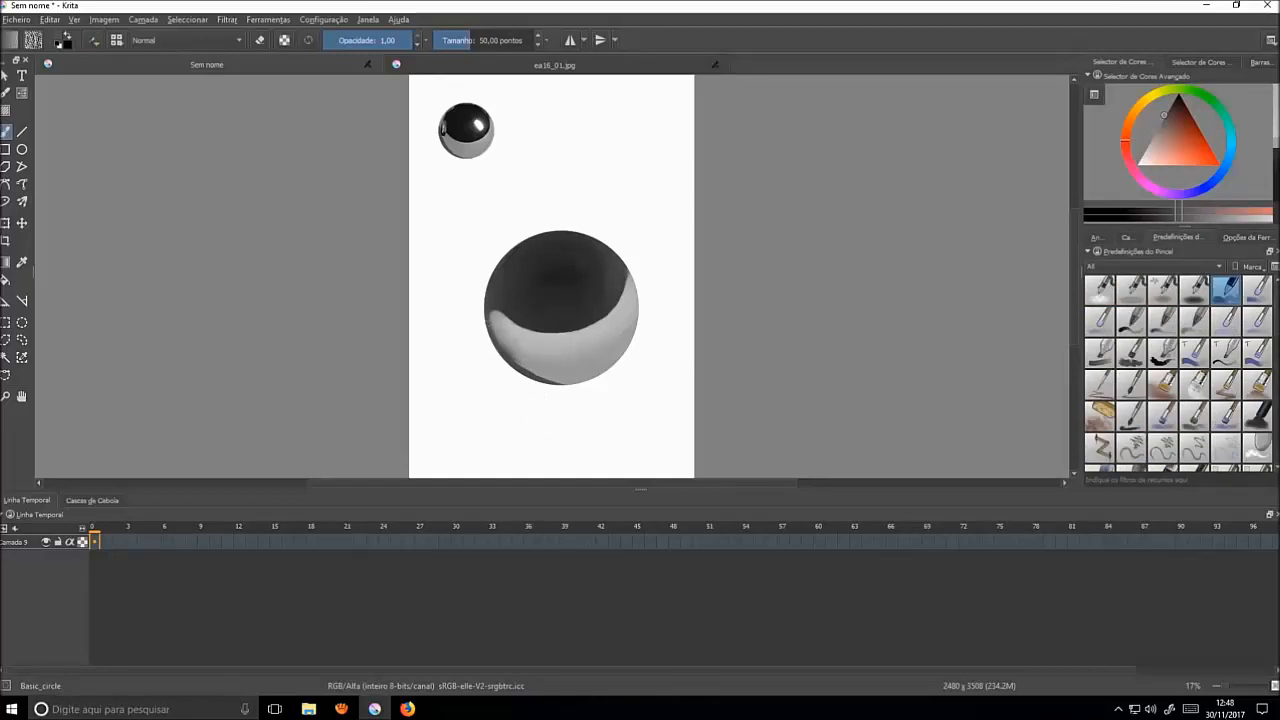
{"action": "mouse_move", "coordinate": [487, 318]}
{"action": "left_mouse_down"}
{"action": "mouse_move", "coordinate": [548, 384]}
{"action": "mouse_move", "coordinate": [487, 320]}
{"action": "left_mouse_up"}
{"action": "left_click", "coordinate": [1128, 238]}
{"action": "left_click", "coordinate": [1271, 334]}
- Soften the dark rim along the sphere's bottom edge with the Smudge_soft brush at size 67.63
{"action": "left_click", "coordinate": [1180, 238]}
{"action": "scroll", "coordinate": [1220, 350], "scroll_direction": "down", "scroll_amount": 5}
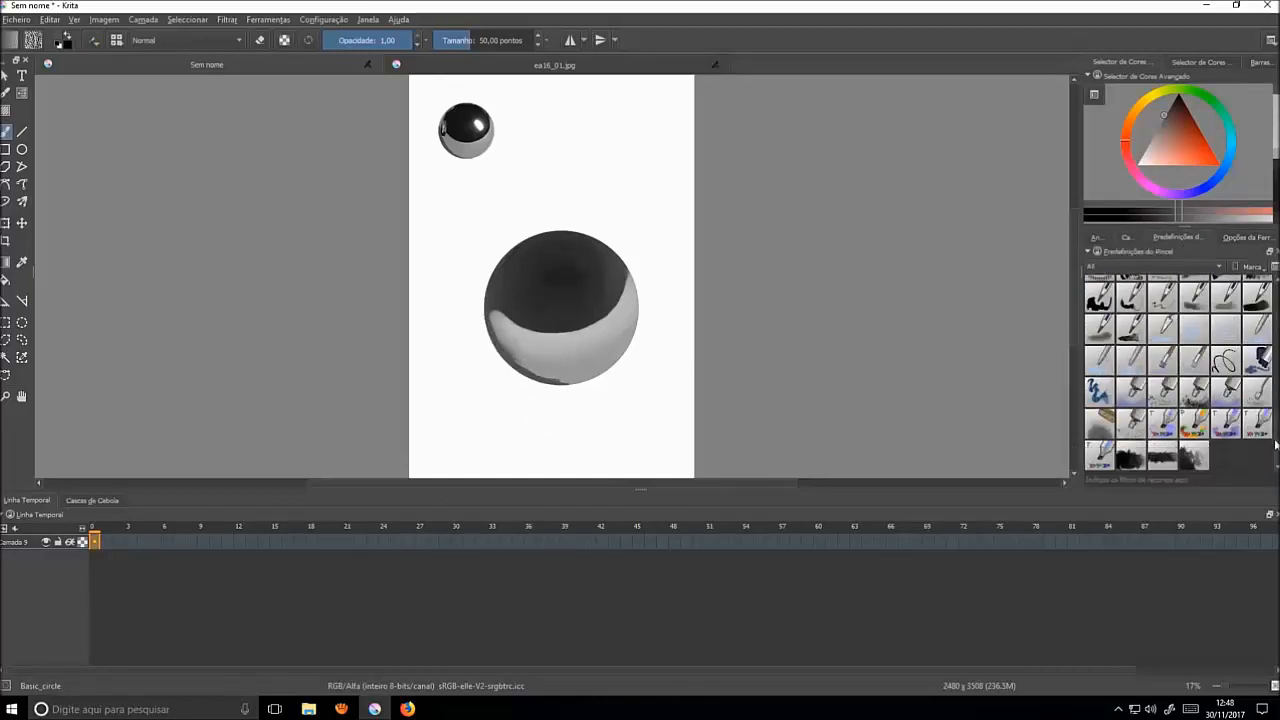
{"action": "left_click", "coordinate": [1258, 329]}
{"action": "left_click_drag", "start_coordinate": [574, 384], "coordinate": [548, 388]}
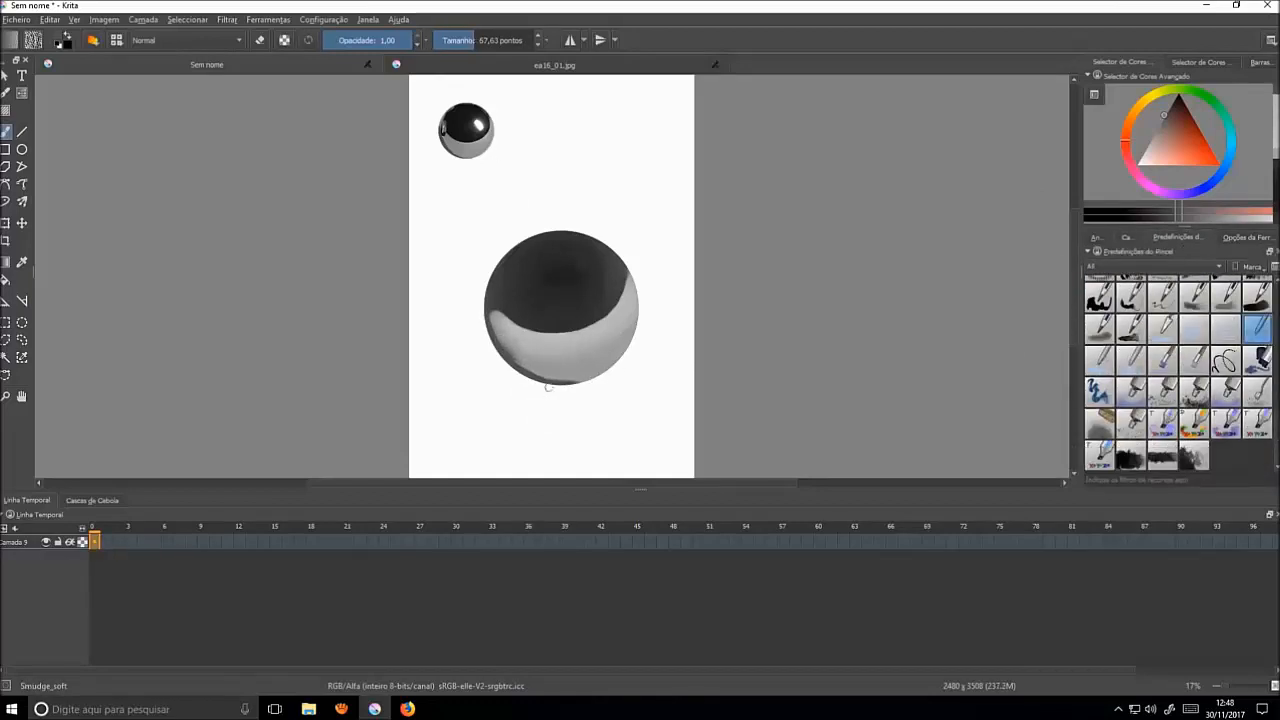
- On a new alpha-inheriting layer, paint a four-sided highlight on the sphere's upper right in white sampled from the reference, using Basic_circle
{"action": "left_click", "coordinate": [1128, 238]}
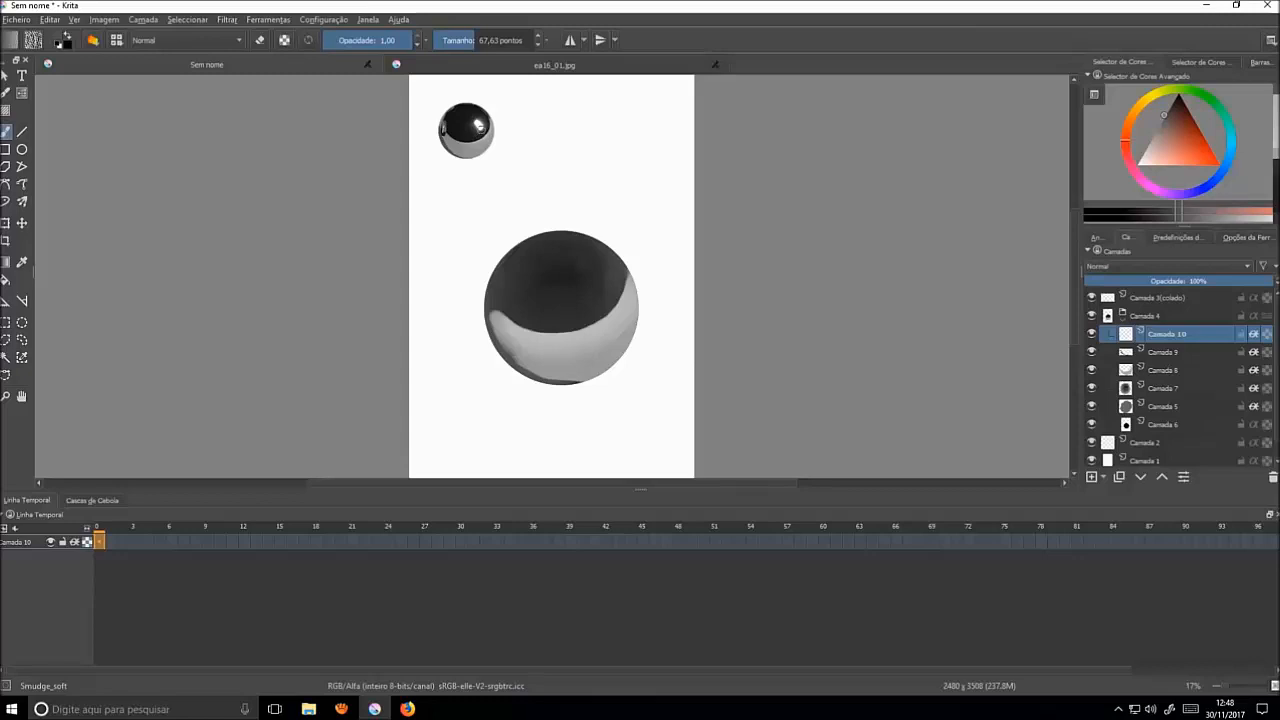
{"action": "left_click", "coordinate": [478, 125], "text": "ctrl"}
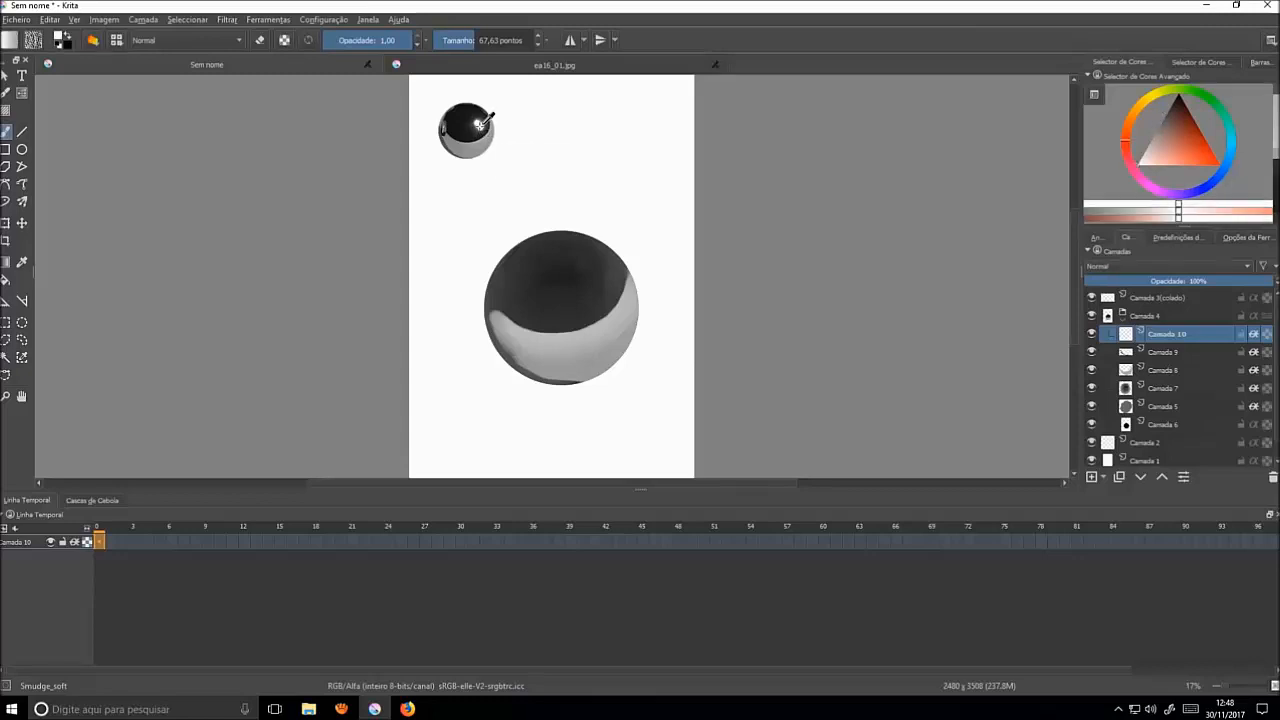
{"action": "left_click", "coordinate": [1176, 237]}
{"action": "left_click", "coordinate": [1226, 288]}
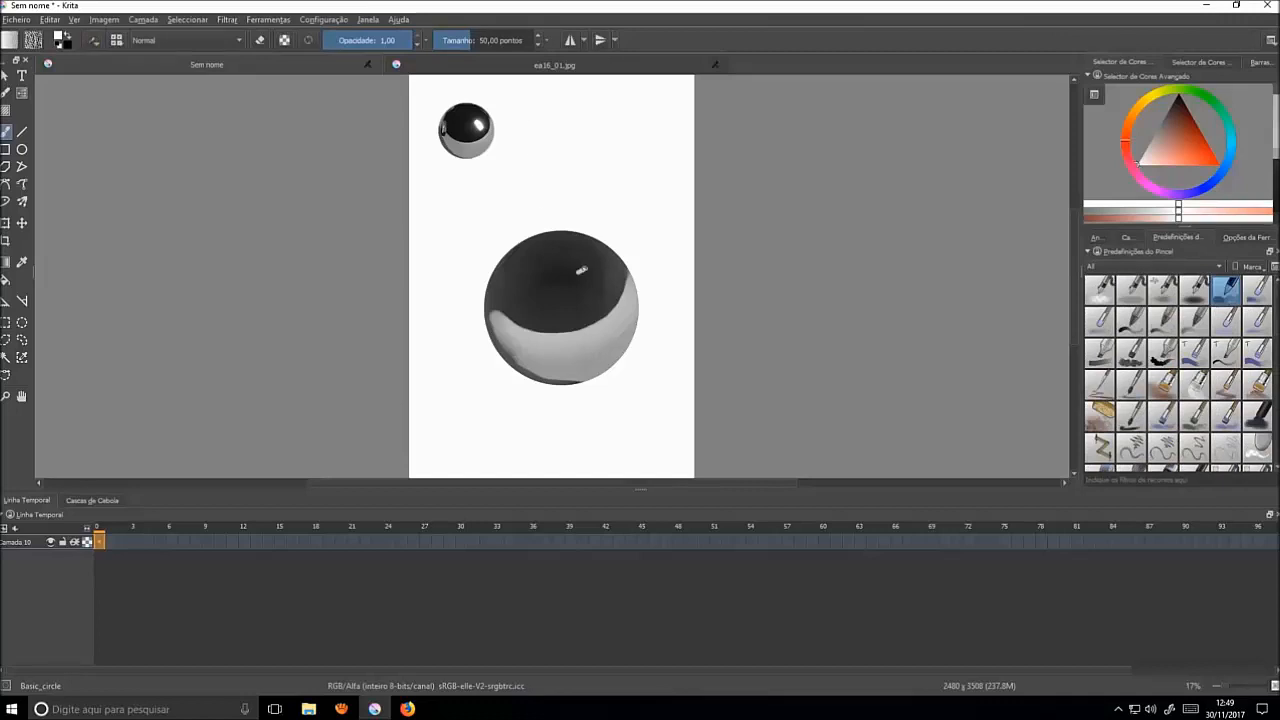
{"action": "left_click_drag", "start_coordinate": [581, 270], "coordinate": [598, 290]}
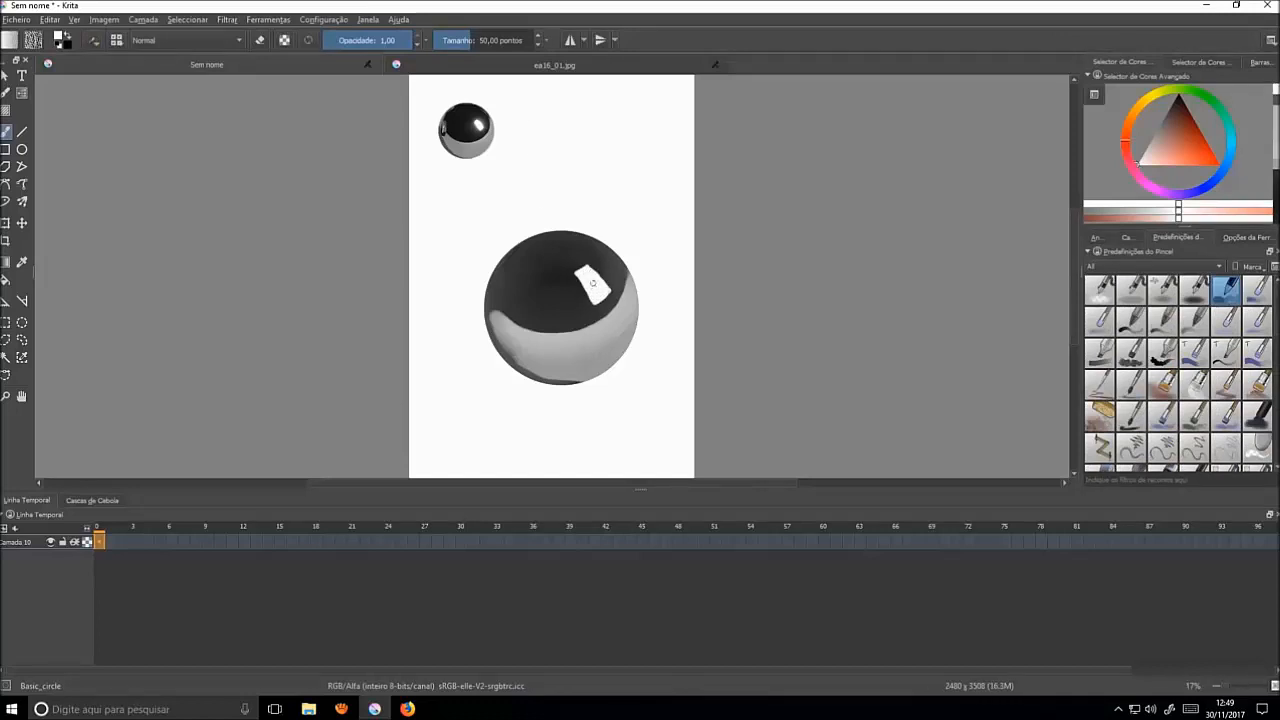
- Add a new layer above the sphere's white highlight and choose the Hatch_noisy brush
{"action": "left_click", "coordinate": [478, 125]}
{"action": "scroll", "coordinate": [480, 225], "scroll_direction": "up", "scroll_amount": 4}
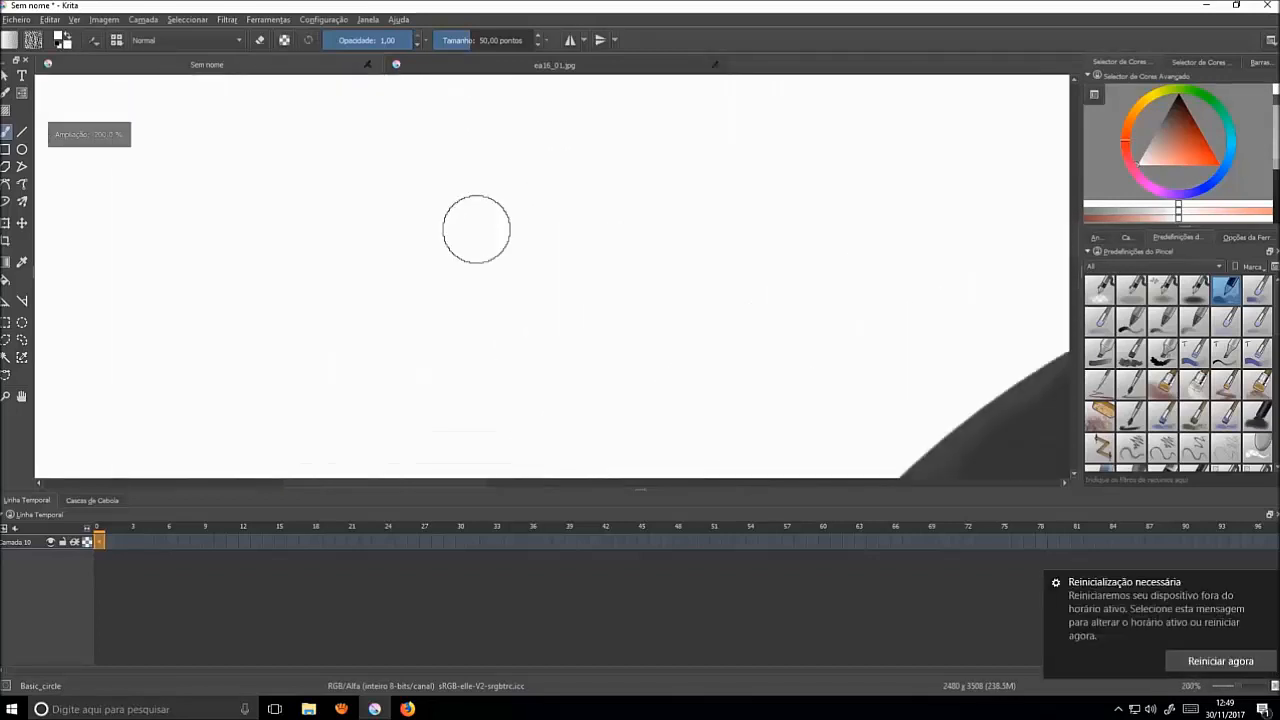
{"action": "scroll", "coordinate": [478, 228], "scroll_direction": "down", "scroll_amount": 1}
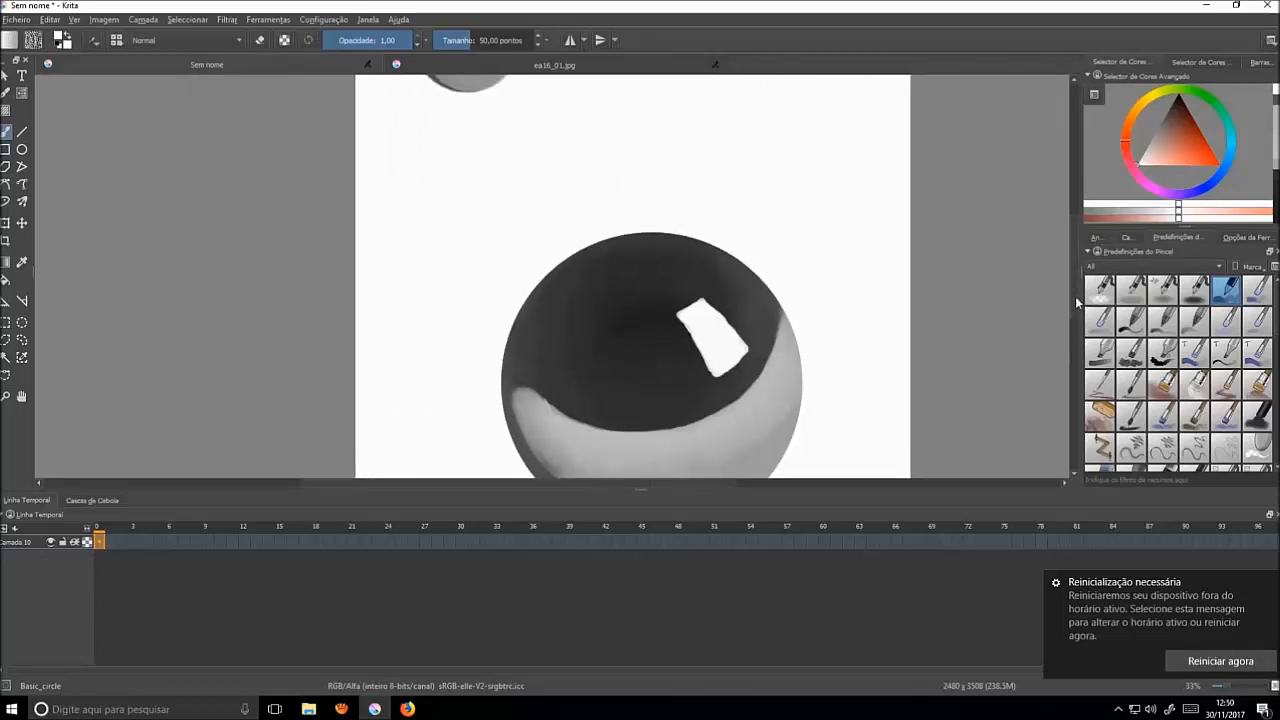
{"action": "left_click_drag", "start_coordinate": [1075, 296], "coordinate": [1061, 244]}
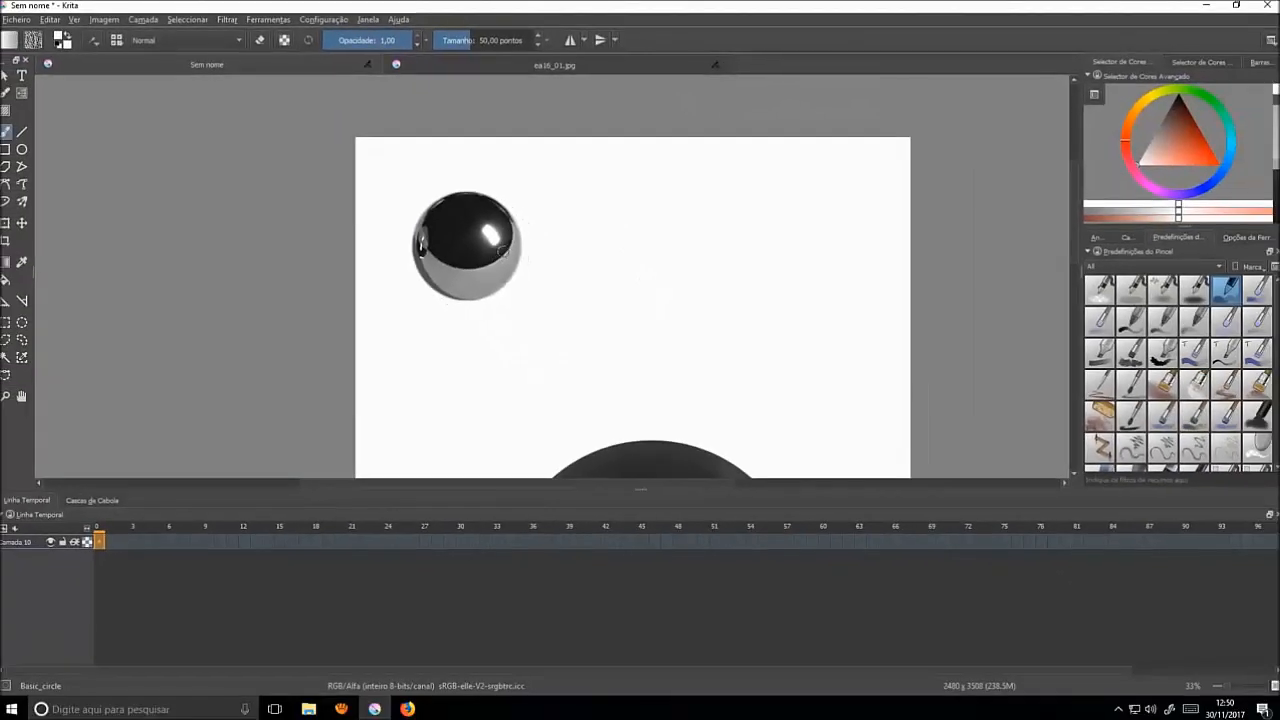
{"action": "scroll", "coordinate": [502, 250], "scroll_direction": "down", "scroll_amount": 3}
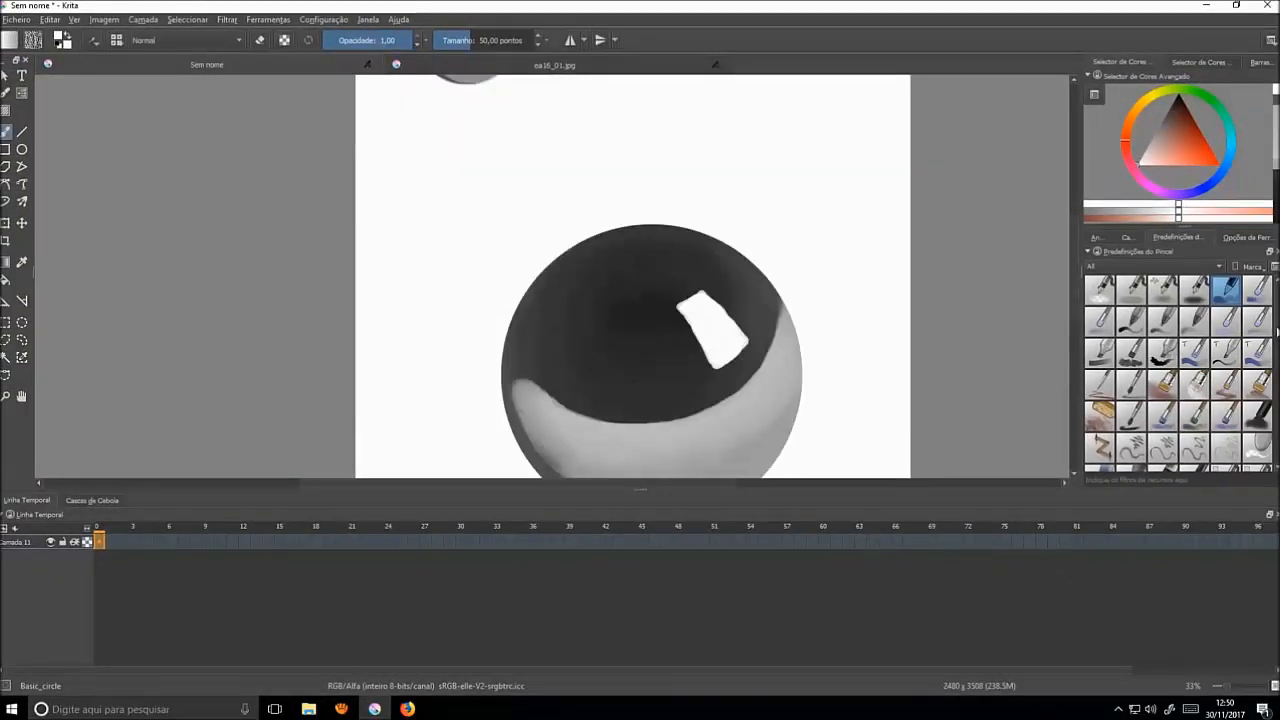
{"action": "scroll", "coordinate": [1180, 373], "scroll_direction": "down", "scroll_amount": 3}
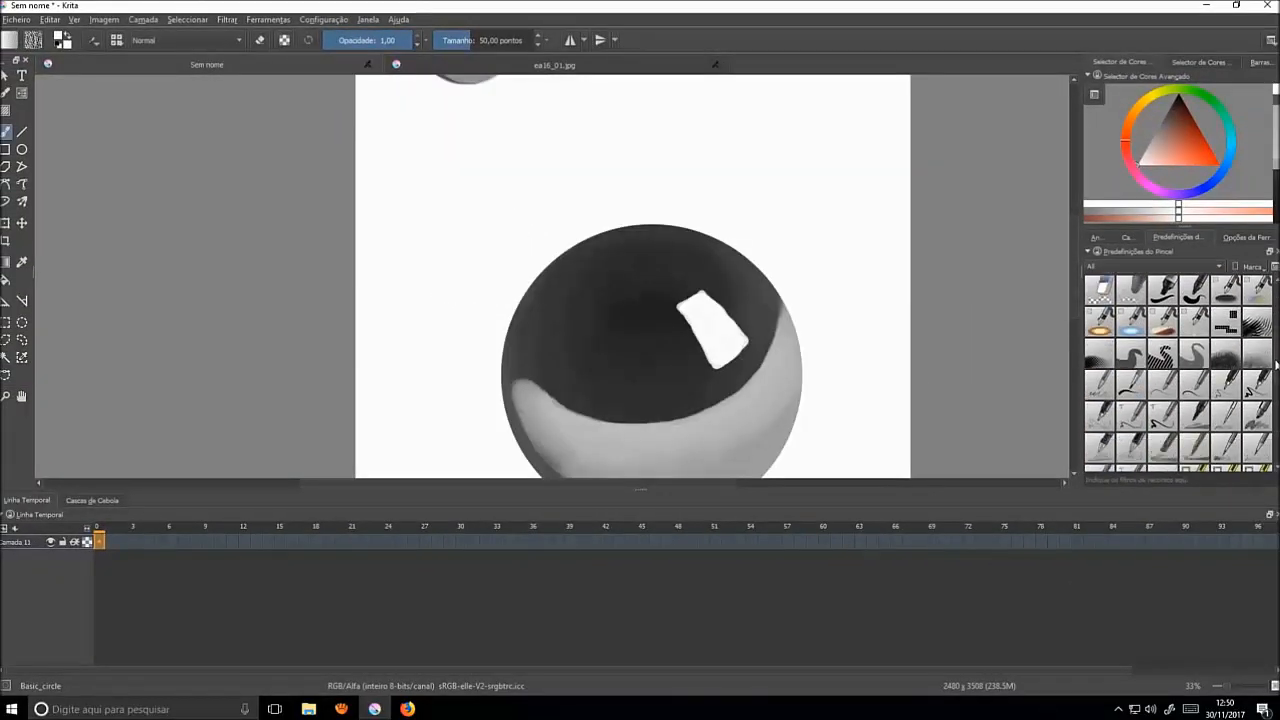
{"action": "mouse_move", "coordinate": [1275, 361]}
{"action": "left_mouse_down"}
{"action": "mouse_move", "coordinate": [1277, 372]}
{"action": "mouse_move", "coordinate": [1275, 360]}
{"action": "left_mouse_up"}
{"action": "left_click", "coordinate": [1261, 366]}
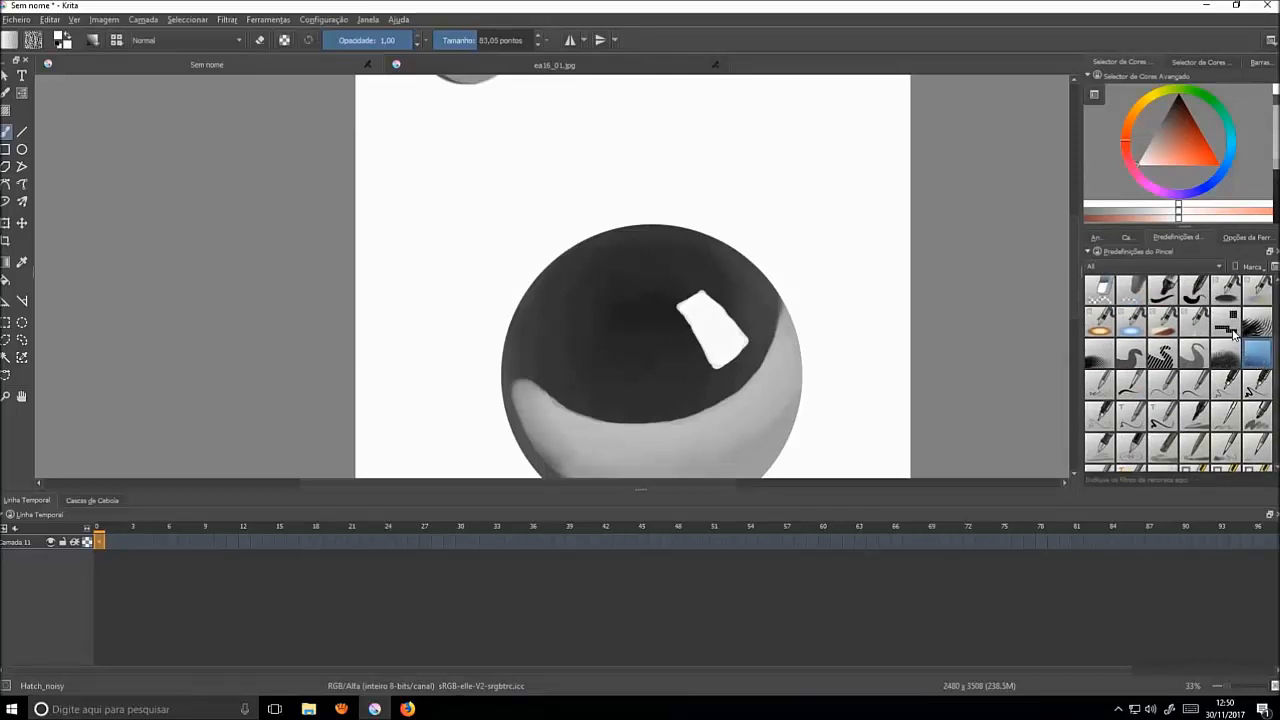
- Paint a soft white glow around the four-sided highlight on the alpha-inheriting layer with Hatch_noisy at opacity 0.69
{"action": "left_click_drag", "start_coordinate": [629, 346], "coordinate": [655, 338]}
{"action": "key", "text": "ctrl+z"}
{"action": "left_click_drag", "start_coordinate": [395, 46], "coordinate": [385, 46]}
{"action": "left_click", "coordinate": [1128, 238]}
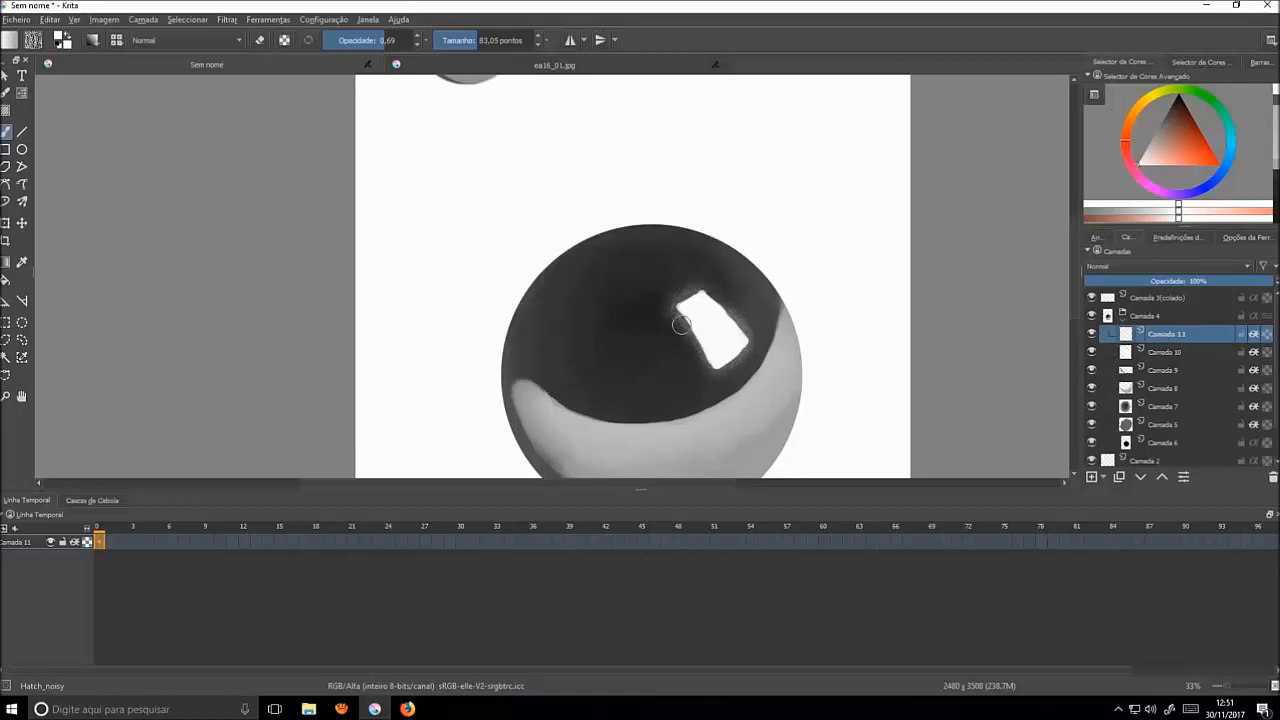
{"action": "mouse_move", "coordinate": [745, 343]}
{"action": "left_mouse_down"}
{"action": "mouse_move", "coordinate": [674, 309]}
{"action": "mouse_move", "coordinate": [747, 318]}
{"action": "mouse_move", "coordinate": [729, 378]}
{"action": "mouse_move", "coordinate": [752, 318]}
{"action": "left_mouse_up"}
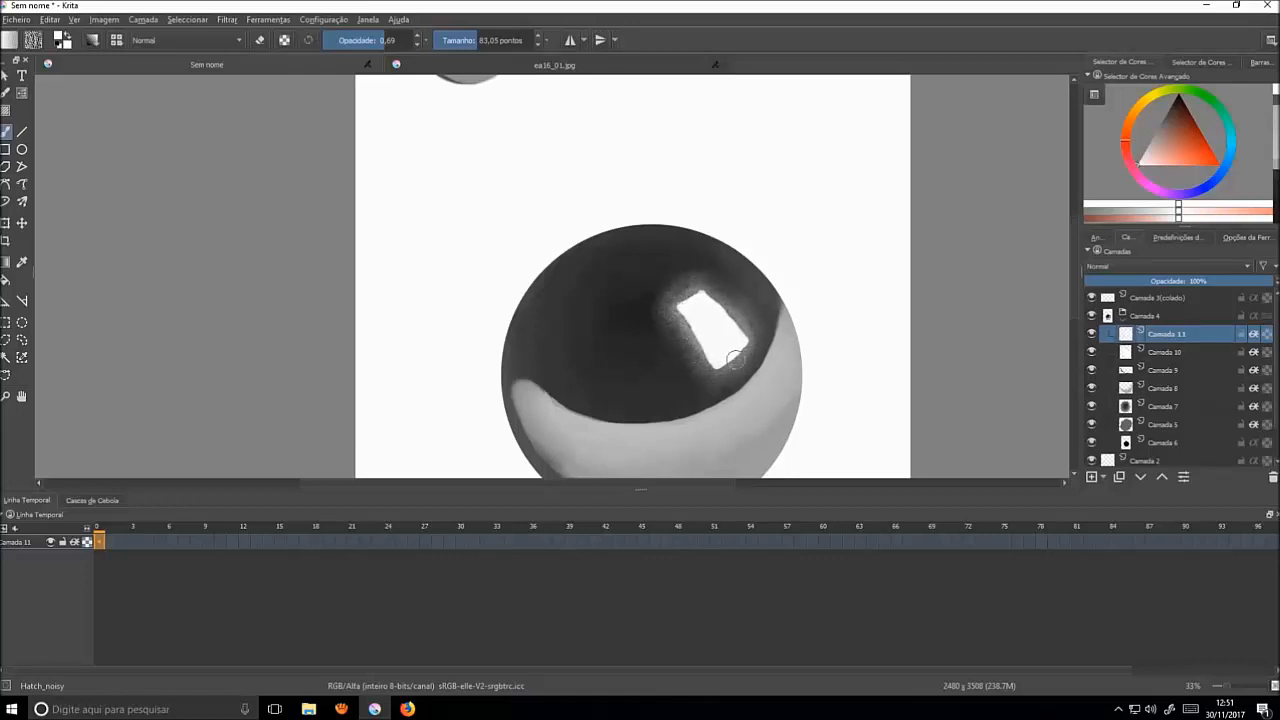
{"action": "scroll", "coordinate": [751, 220], "scroll_direction": "down", "scroll_amount": 3}
{"action": "scroll", "coordinate": [515, 214], "scroll_direction": "up", "scroll_amount": 1}
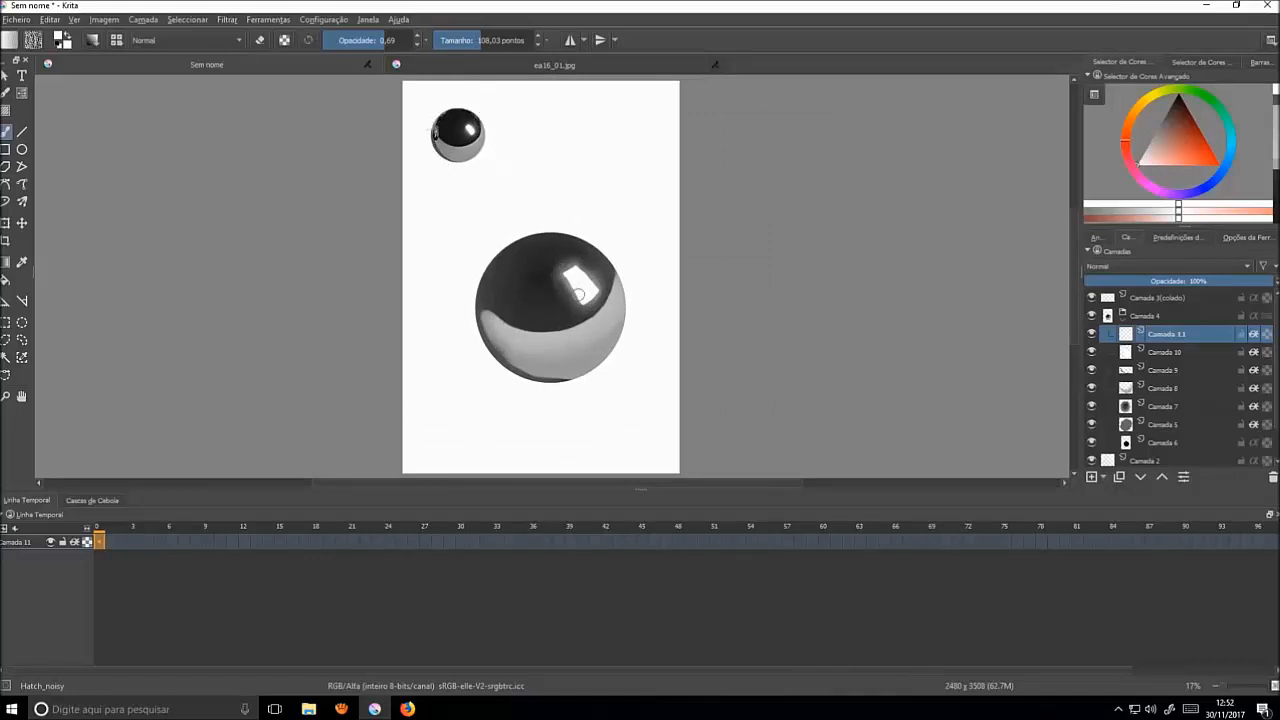
- Sample the sphere's light grey and, on a new layer, paint thin reflections along its top and upper-right rim with Basic_circle at size 6.07
{"action": "left_click", "coordinate": [612, 318], "text": "ctrl"}
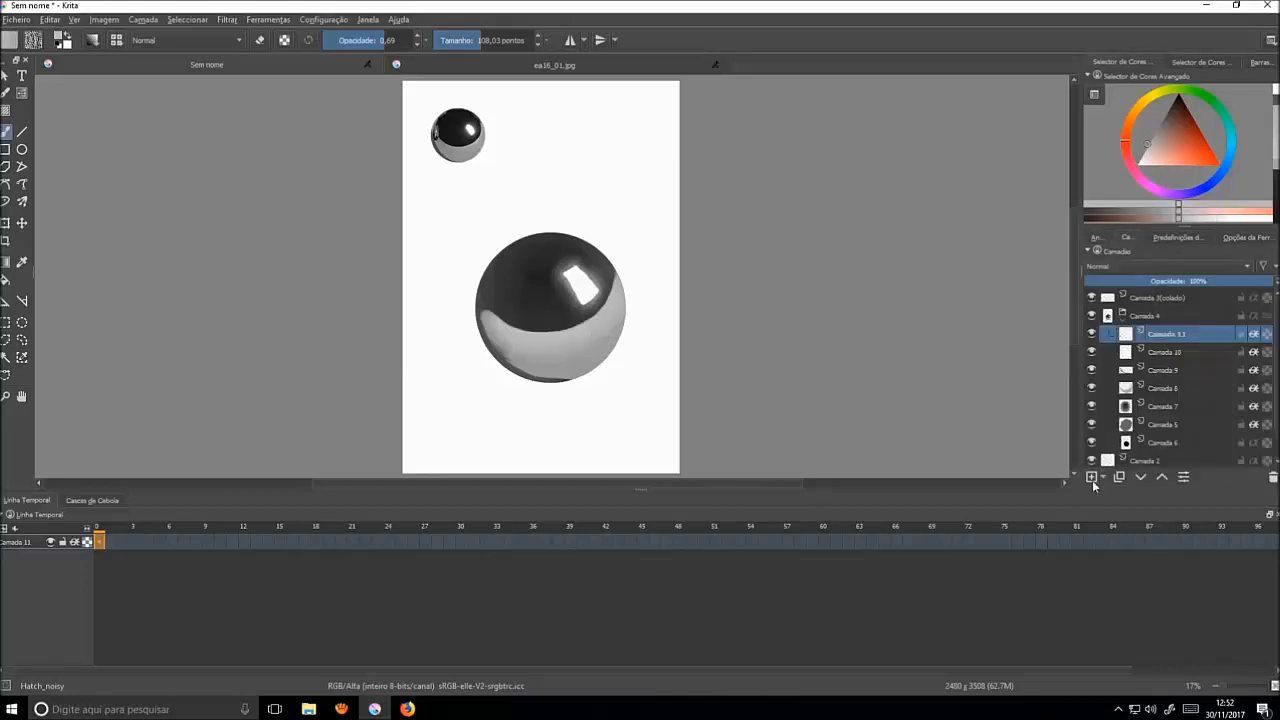
{"action": "left_click", "coordinate": [1092, 478]}
{"action": "left_click", "coordinate": [1178, 238]}
{"action": "left_click", "coordinate": [1226, 290]}
{"action": "scroll", "coordinate": [628, 260], "scroll_direction": "up", "scroll_amount": 3}
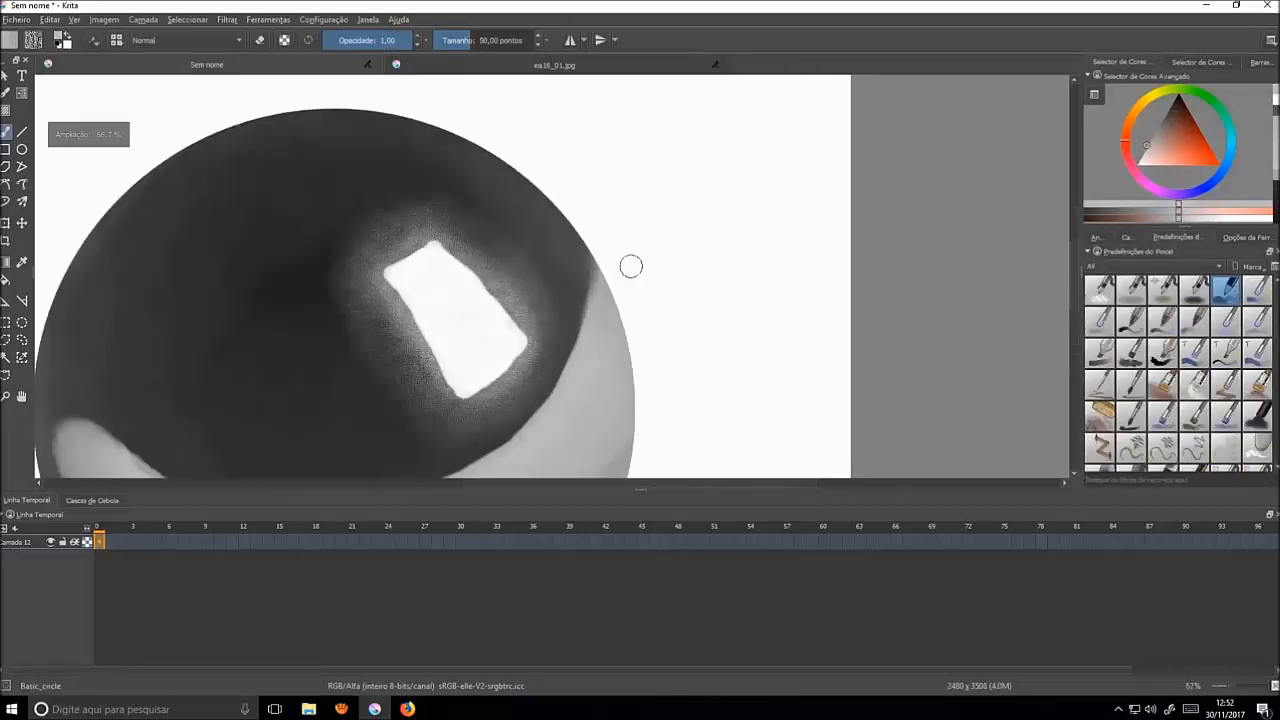
{"action": "key", "text": "ctrl+z"}
{"action": "left_click", "coordinate": [451, 41]}
{"action": "left_click_drag", "start_coordinate": [511, 178], "coordinate": [553, 209]}
{"action": "left_click_drag", "start_coordinate": [512, 179], "coordinate": [589, 250]}
{"action": "left_click_drag", "start_coordinate": [433, 157], "coordinate": [472, 163]}
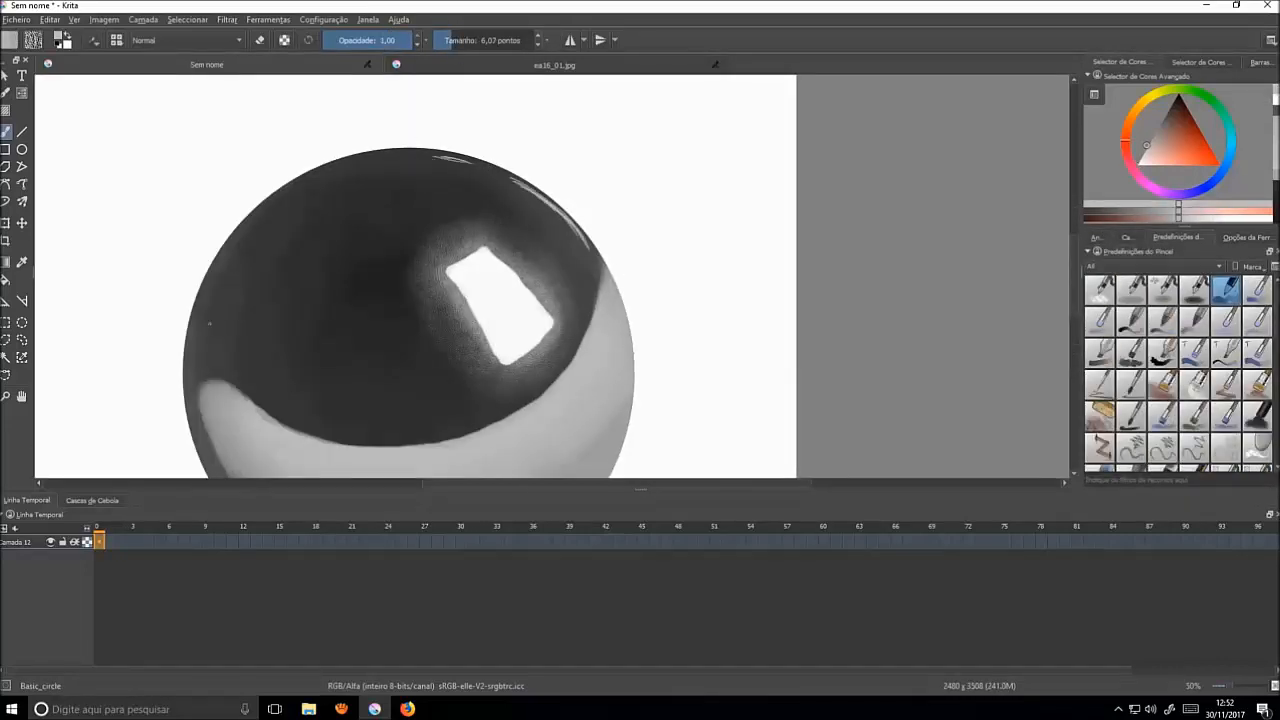
- Paint several thin light-grey reflection strokes along the sphere's upper-left rim
{"action": "left_click_drag", "start_coordinate": [211, 283], "coordinate": [275, 203]}
{"action": "left_click_drag", "start_coordinate": [203, 294], "coordinate": [291, 193]}
{"action": "left_click_drag", "start_coordinate": [195, 342], "coordinate": [262, 213]}
{"action": "left_click_drag", "start_coordinate": [194, 338], "coordinate": [283, 191]}
{"action": "left_click_drag", "start_coordinate": [241, 240], "coordinate": [311, 185]}
- Soften the thin rim reflections with the Smudge_soft brush at opacity 0.61 and size 67.63
{"action": "scroll", "coordinate": [1195, 380], "scroll_direction": "down", "scroll_amount": 10}
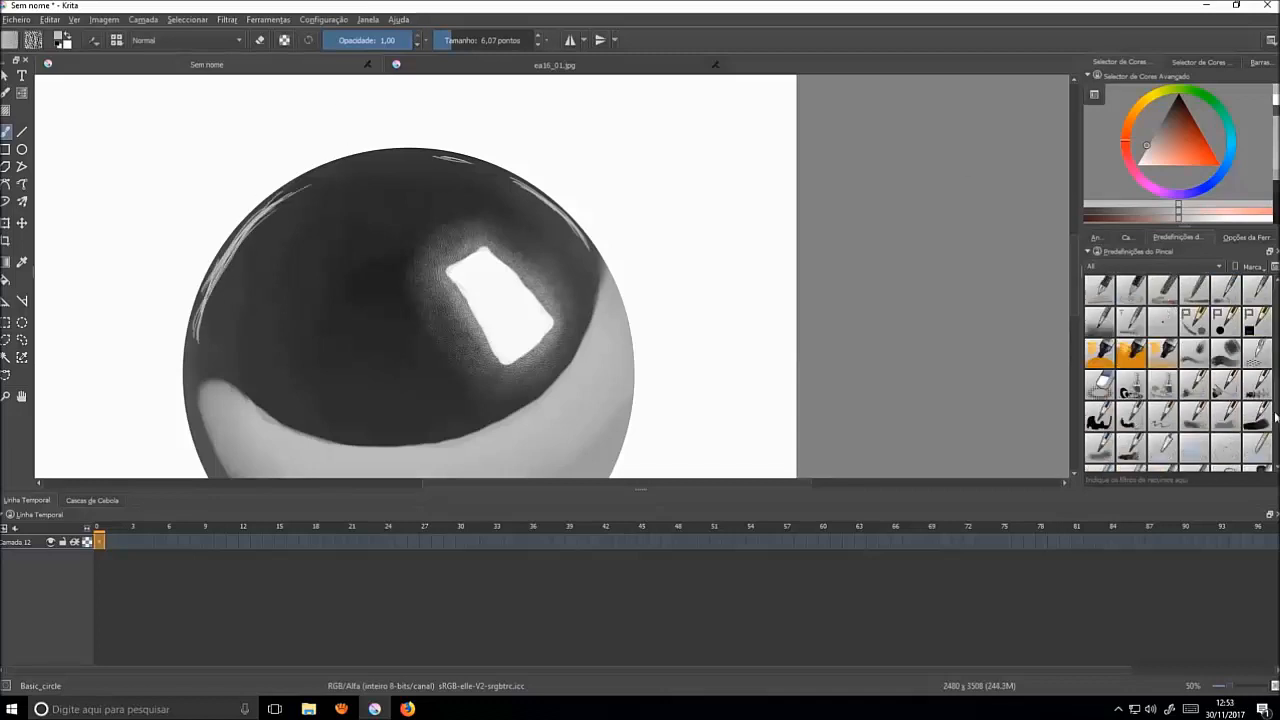
{"action": "left_click", "coordinate": [1257, 329]}
{"action": "left_click", "coordinate": [383, 46]}
{"action": "left_click_drag", "start_coordinate": [383, 47], "coordinate": [379, 46]}
{"action": "mouse_move", "coordinate": [314, 183]}
{"action": "left_mouse_down"}
{"action": "mouse_move", "coordinate": [204, 292]}
{"action": "mouse_move", "coordinate": [196, 345]}
{"action": "left_mouse_up"}
{"action": "left_click_drag", "start_coordinate": [260, 222], "coordinate": [201, 299]}
{"action": "left_click_drag", "start_coordinate": [472, 162], "coordinate": [400, 161]}
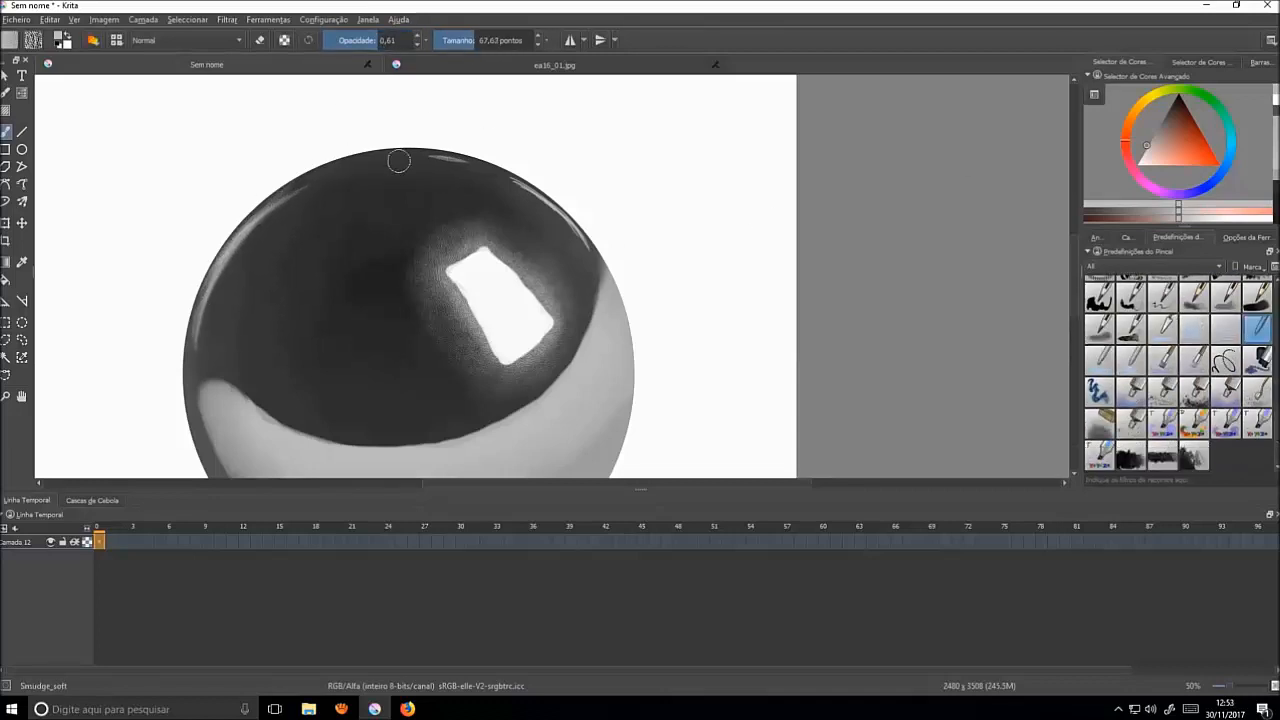
{"action": "left_click_drag", "start_coordinate": [512, 180], "coordinate": [599, 277]}
- On a new layer, paint and blend a small oval reflection at the sphere's left edge, grey above near-black, using colours sampled from the reference
{"action": "scroll", "coordinate": [690, 187], "scroll_direction": "down", "scroll_amount": 5}
{"action": "scroll", "coordinate": [690, 187], "scroll_direction": "up", "scroll_amount": 3}
{"action": "left_click_drag", "start_coordinate": [1073, 284], "coordinate": [1069, 255]}
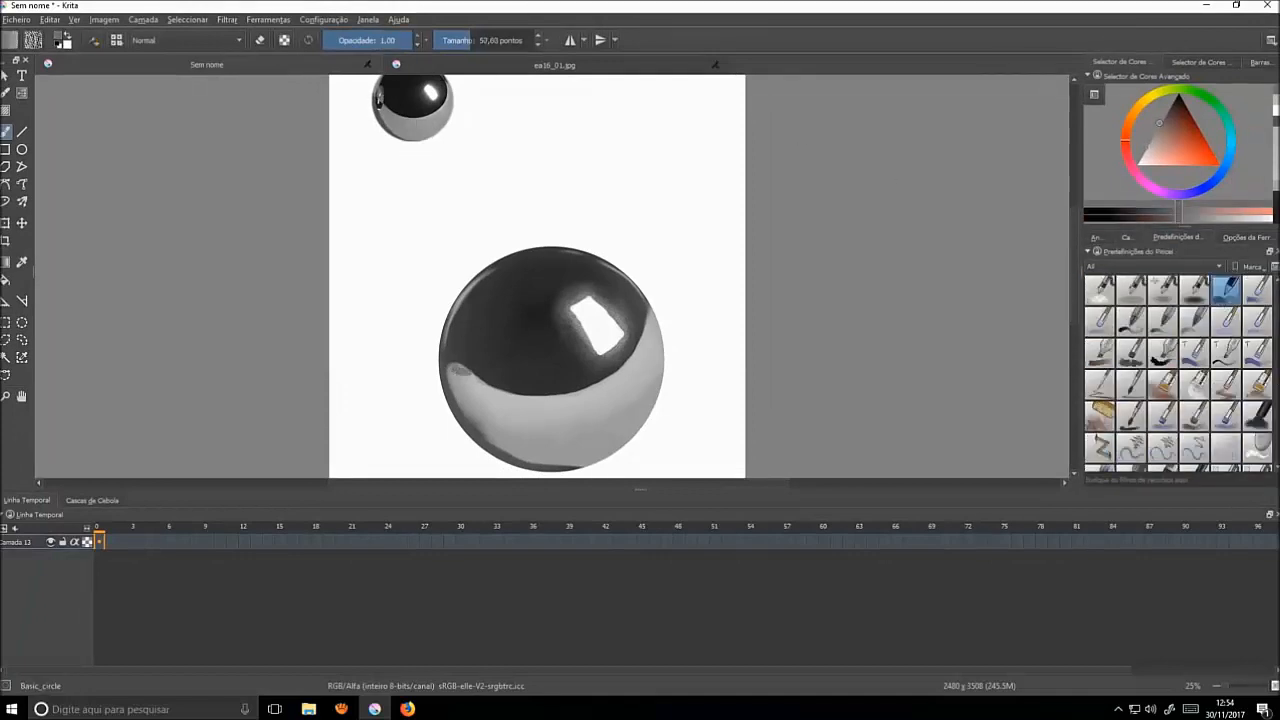
{"action": "left_click", "coordinate": [382, 94], "text": "ctrl"}
{"action": "mouse_move", "coordinate": [453, 365]}
{"action": "left_mouse_down"}
{"action": "mouse_move", "coordinate": [460, 354]}
{"action": "mouse_move", "coordinate": [462, 380]}
{"action": "left_mouse_up"}
{"action": "left_click", "coordinate": [380, 105], "text": "ctrl"}
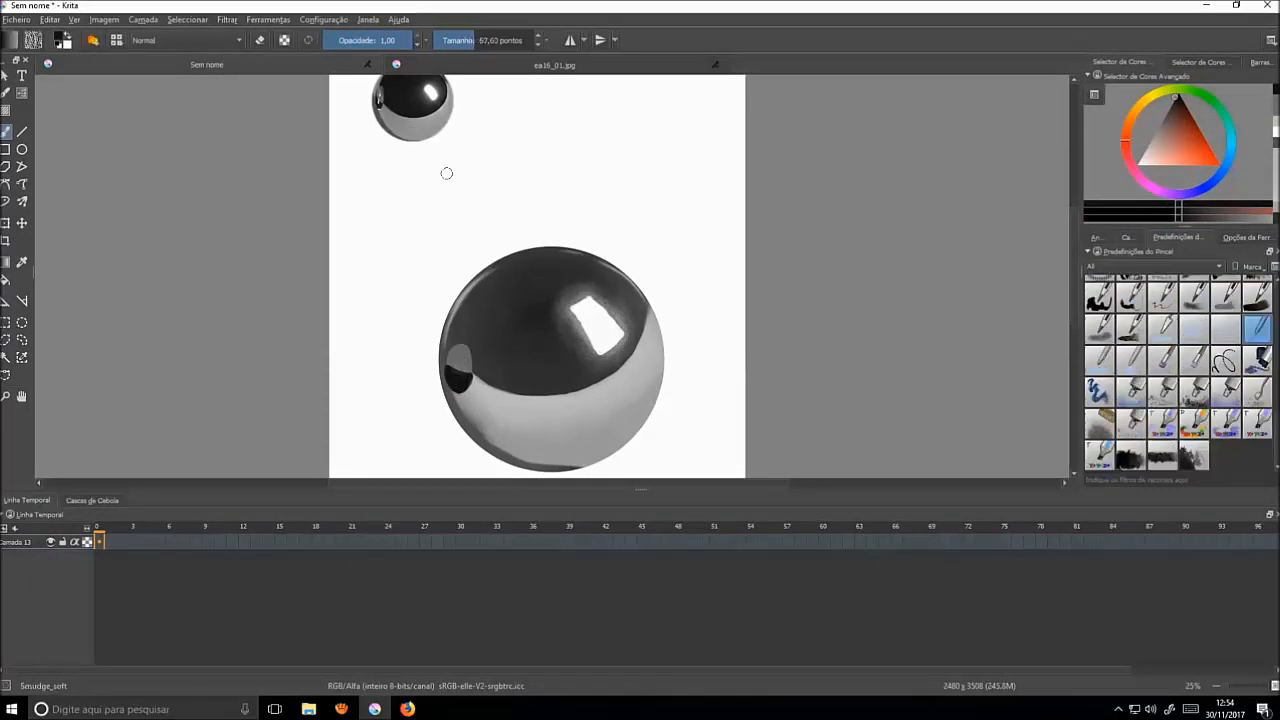
{"action": "left_click_drag", "start_coordinate": [456, 372], "coordinate": [456, 381]}
- Add white highlights to the small oval reflection with Basic_circle, and give them a glow with Hatch_noisy at opacity 0.63
{"action": "left_click", "coordinate": [433, 91], "text": "ctrl"}
{"action": "left_click", "coordinate": [1127, 237]}
{"action": "left_click", "coordinate": [1178, 237]}
{"action": "scroll", "coordinate": [1190, 360], "scroll_direction": "up", "scroll_amount": 10}
{"action": "left_click", "coordinate": [1225, 291]}
{"action": "left_click", "coordinate": [454, 41]}
{"action": "scroll", "coordinate": [1190, 370], "scroll_direction": "down", "scroll_amount": 5}
{"action": "left_click", "coordinate": [1257, 383]}
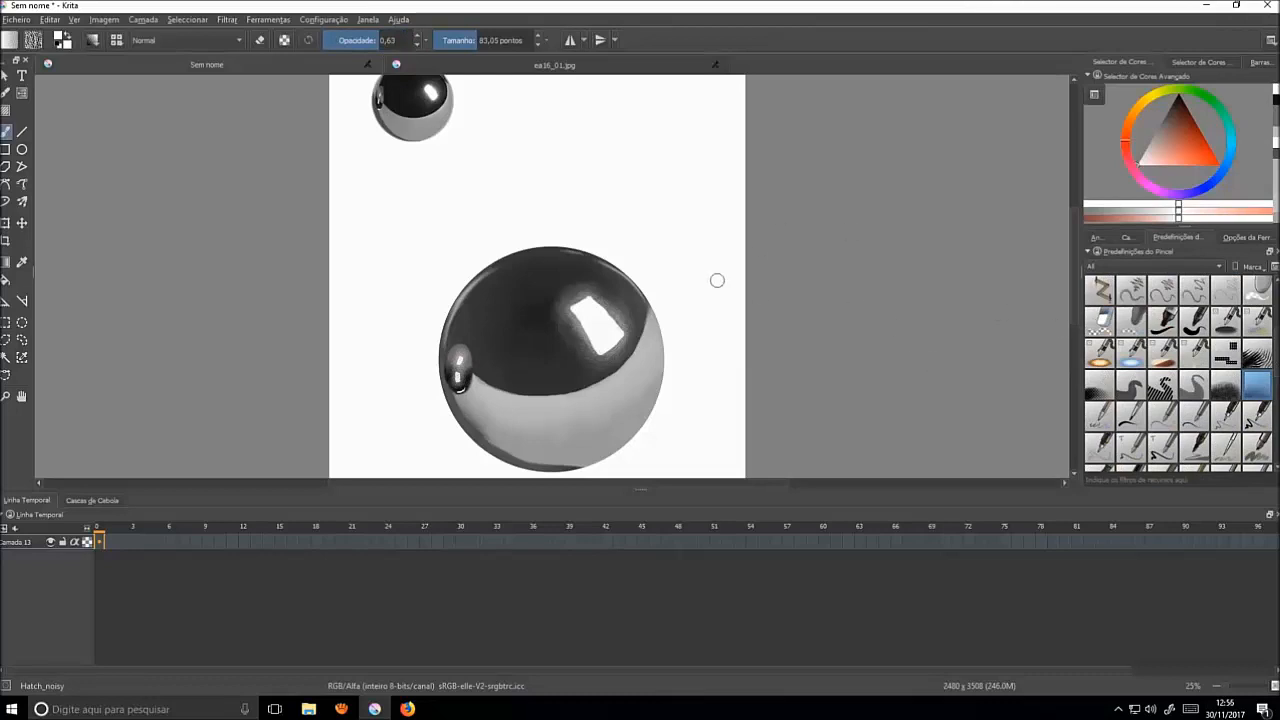
- Add a new layer above the small oval reflection's layer
{"action": "scroll", "coordinate": [698, 359], "scroll_direction": "down", "scroll_amount": 3}
{"action": "scroll", "coordinate": [748, 390], "scroll_direction": "up", "scroll_amount": 3}
{"action": "left_click", "coordinate": [1127, 238]}
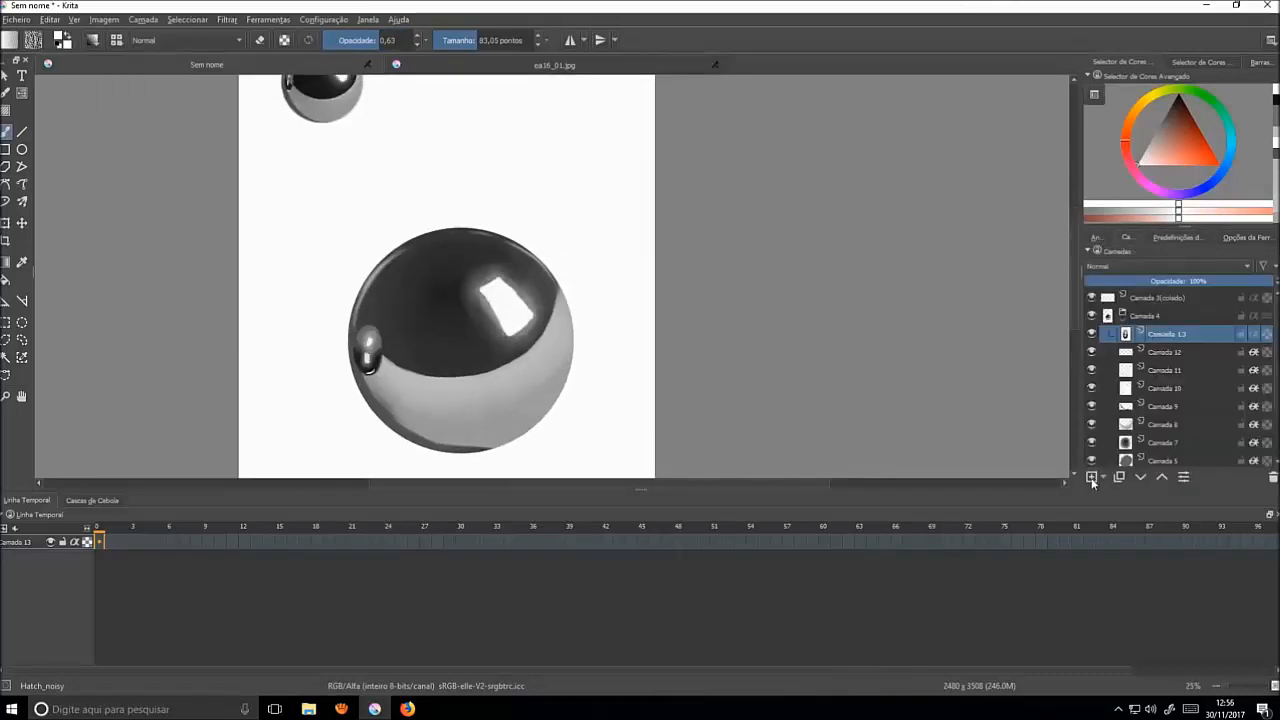
{"action": "scroll", "coordinate": [637, 321], "scroll_direction": "down", "scroll_amount": 3}
{"action": "scroll", "coordinate": [637, 321], "scroll_direction": "up", "scroll_amount": 3}
{"action": "scroll", "coordinate": [635, 330], "scroll_direction": "up", "scroll_amount": 1}
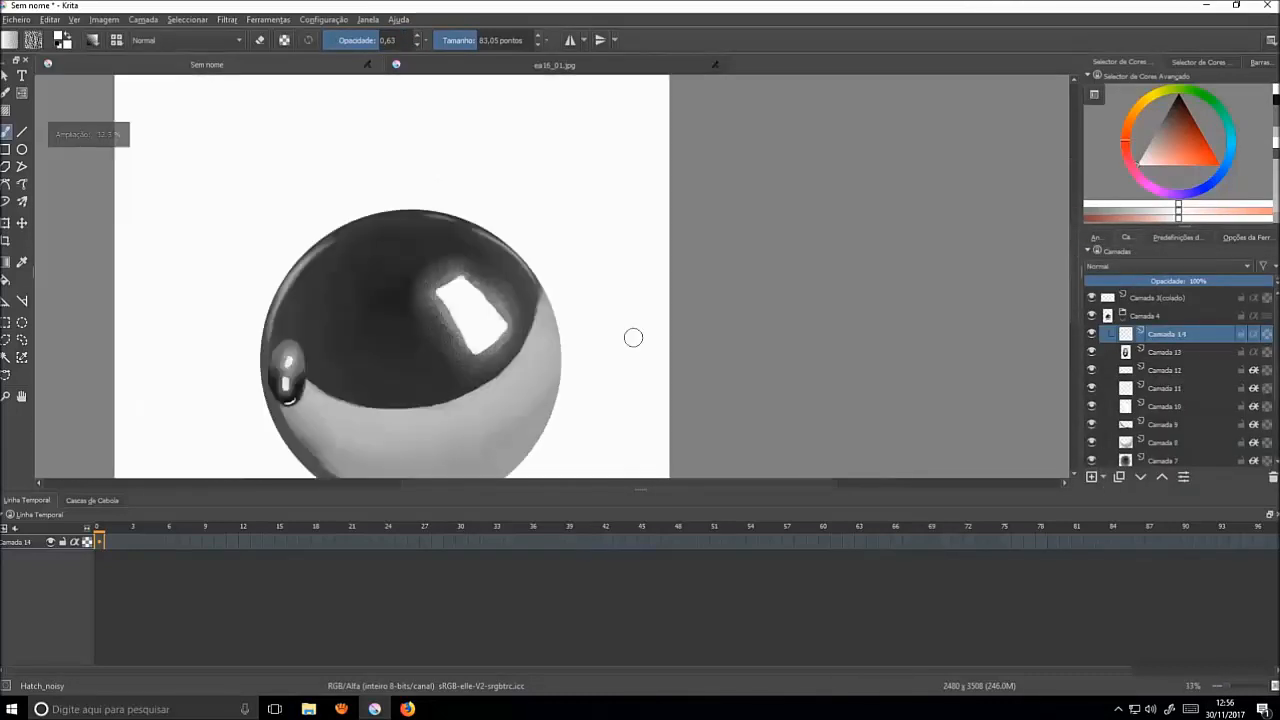
{"action": "scroll", "coordinate": [632, 337], "scroll_direction": "down", "scroll_amount": 2}
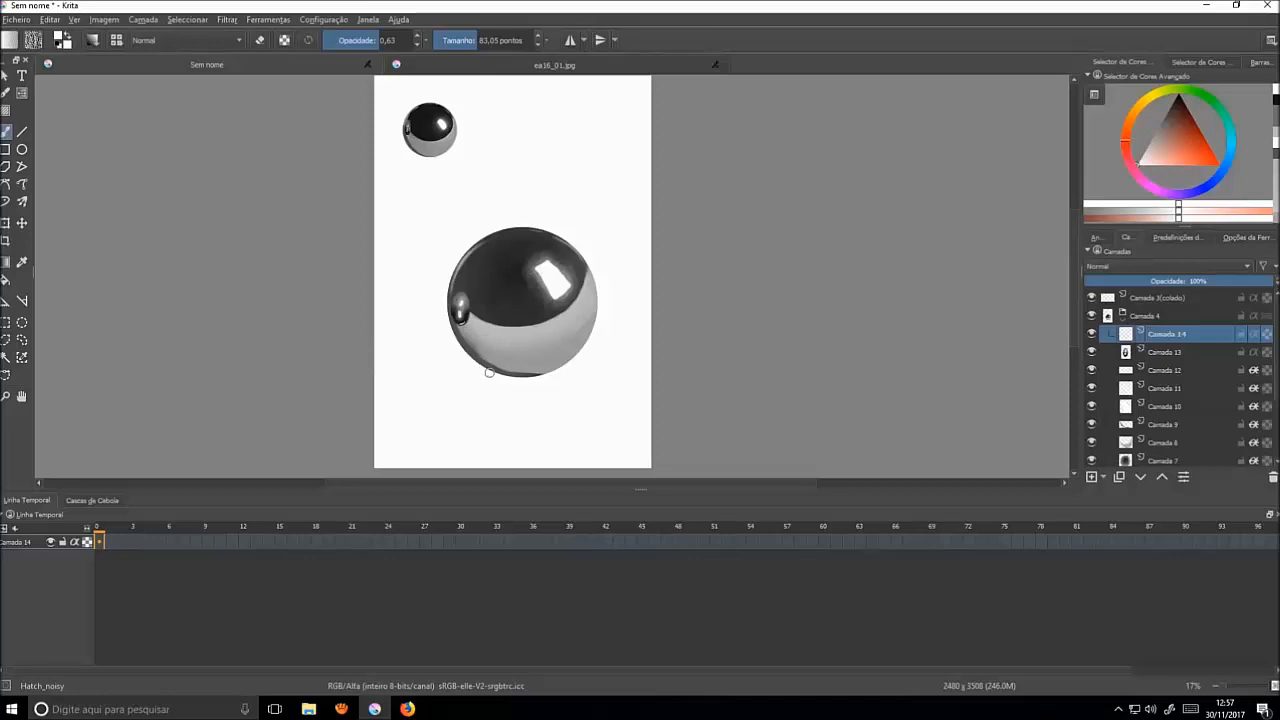
- On the background layer Camada 2, paint a light grey cast shadow left of the sphere with Basic_circle at opacity 0.59 and size 77.13
{"action": "left_click_drag", "start_coordinate": [1275, 341], "coordinate": [1275, 395]}
{"action": "left_click", "coordinate": [1109, 427]}
{"action": "left_click", "coordinate": [546, 327], "text": "ctrl"}
{"action": "left_click", "coordinate": [1177, 238]}
{"action": "left_click", "coordinate": [1226, 290]}
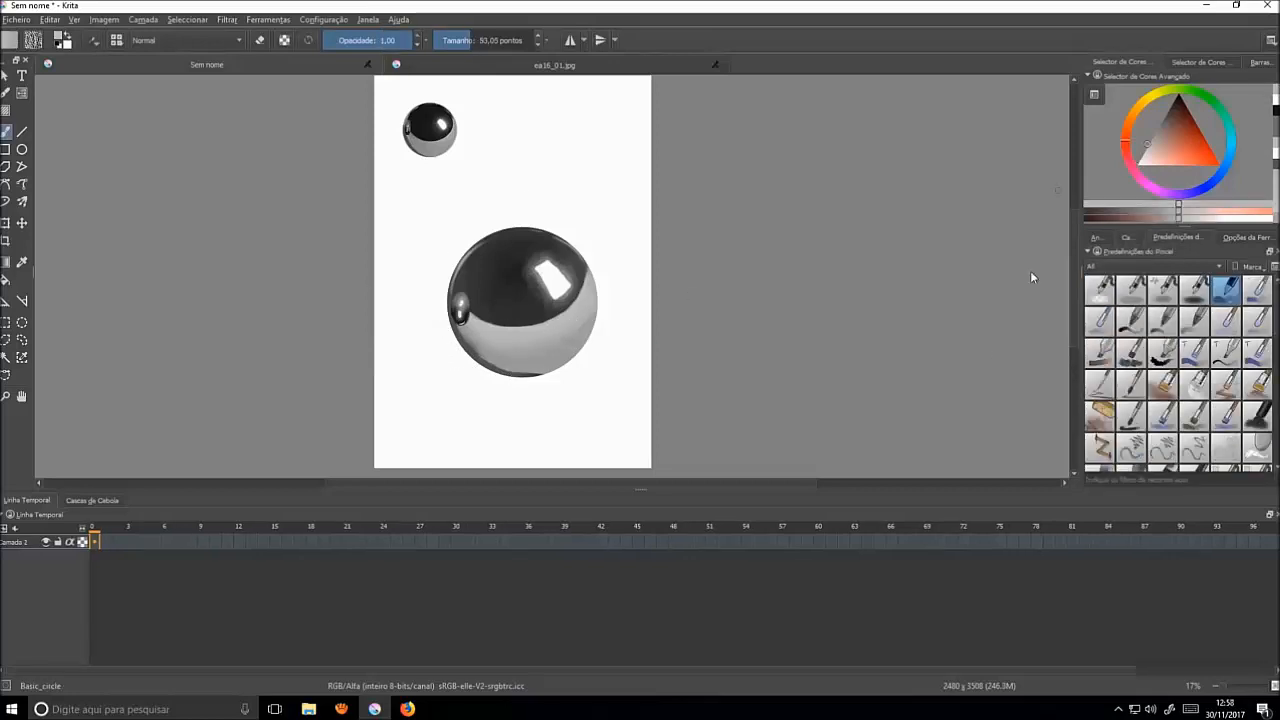
{"action": "left_click", "coordinate": [475, 40]}
{"action": "left_click", "coordinate": [376, 40]}
{"action": "left_click_drag", "start_coordinate": [452, 335], "coordinate": [497, 376]}
{"action": "mouse_move", "coordinate": [448, 313]}
{"action": "left_mouse_down"}
{"action": "mouse_move", "coordinate": [410, 342]}
{"action": "mouse_move", "coordinate": [417, 327]}
{"action": "mouse_move", "coordinate": [470, 364]}
{"action": "mouse_move", "coordinate": [413, 355]}
{"action": "mouse_move", "coordinate": [445, 313]}
{"action": "mouse_move", "coordinate": [495, 375]}
{"action": "mouse_move", "coordinate": [445, 304]}
{"action": "mouse_move", "coordinate": [427, 320]}
{"action": "mouse_move", "coordinate": [478, 364]}
{"action": "mouse_move", "coordinate": [435, 292]}
{"action": "mouse_move", "coordinate": [446, 286]}
{"action": "mouse_move", "coordinate": [434, 313]}
{"action": "mouse_move", "coordinate": [449, 346]}
{"action": "left_mouse_up"}
{"action": "key", "text": "ctrl+z"}
{"action": "left_click", "coordinate": [449, 346], "text": "ctrl"}
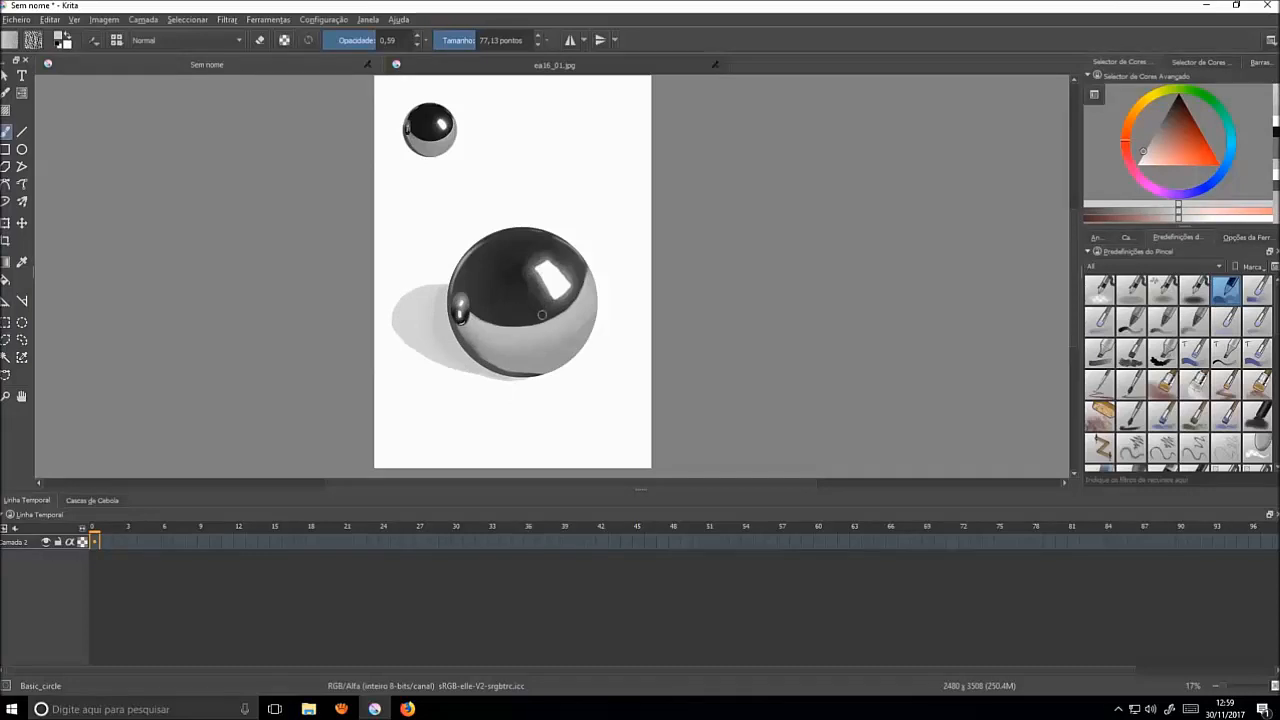
- Sample the dark grey from the sphere's upper area and choose the Hatch_moire brush
{"action": "left_click", "coordinate": [526, 310], "text": "ctrl"}
{"action": "scroll", "coordinate": [1180, 370], "scroll_direction": "down", "scroll_amount": 2}
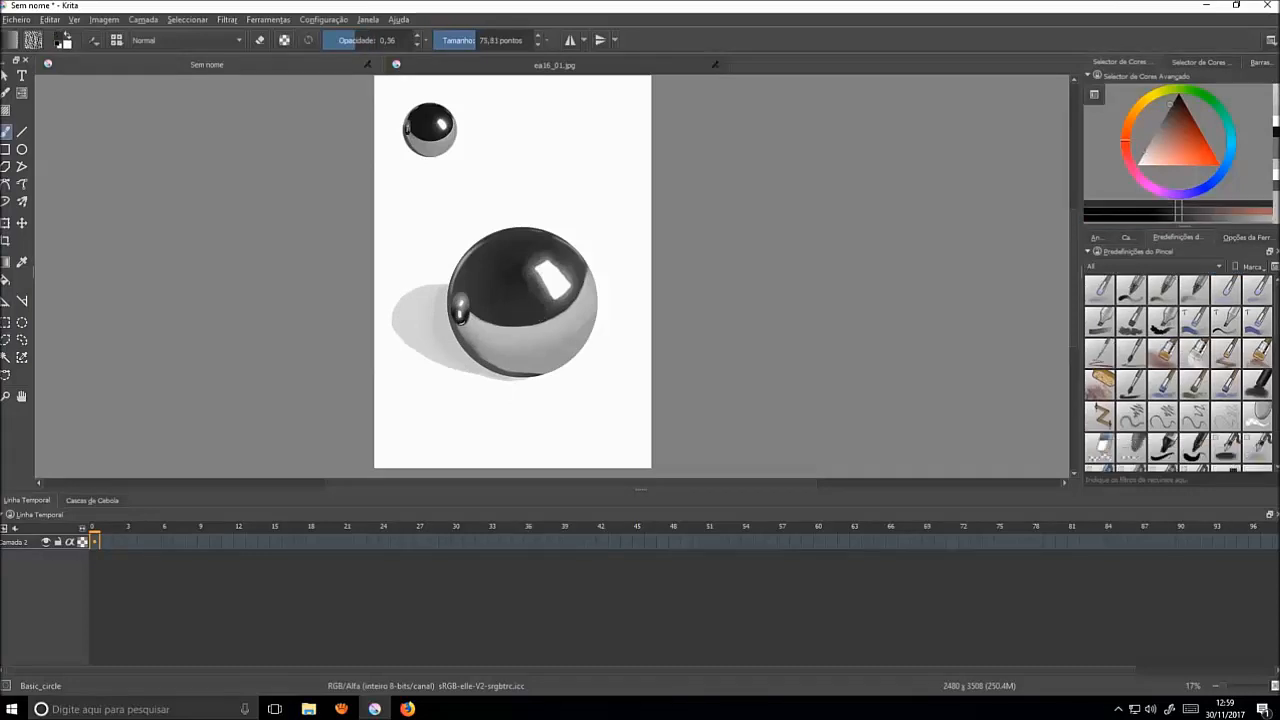
{"action": "scroll", "coordinate": [1179, 372], "scroll_direction": "down", "scroll_amount": 4}
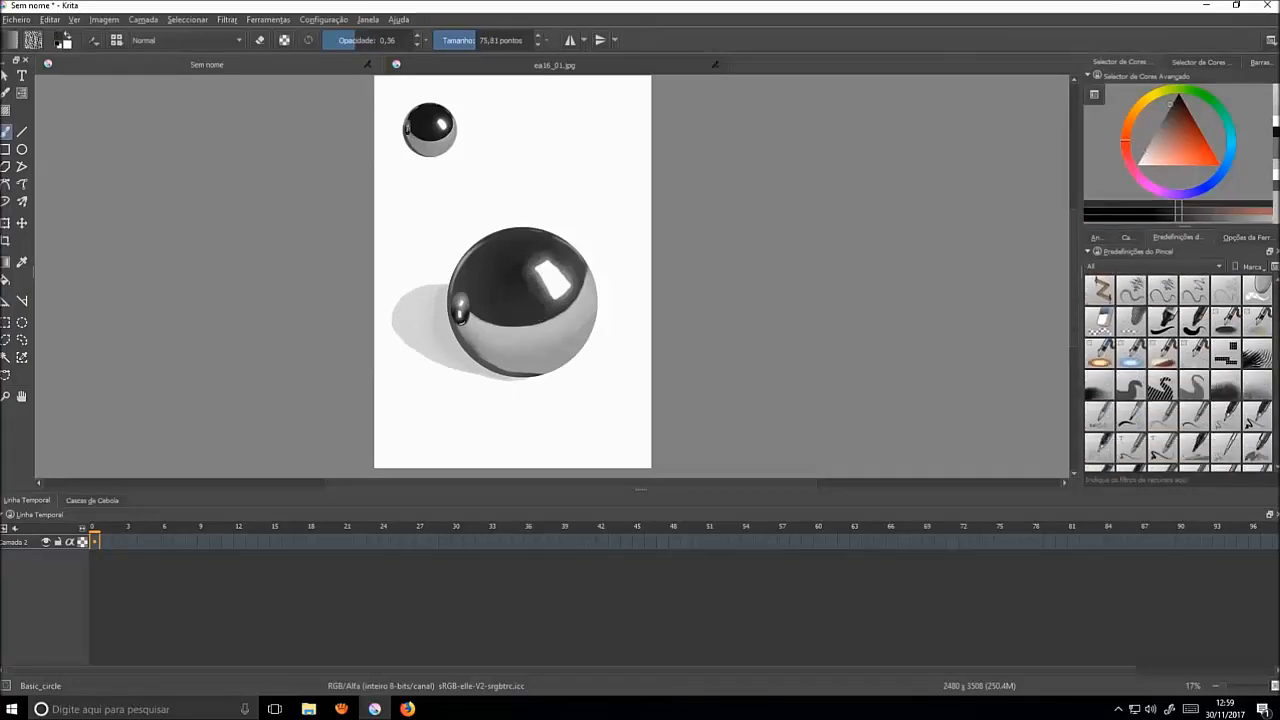
{"action": "left_click", "coordinate": [1262, 362]}
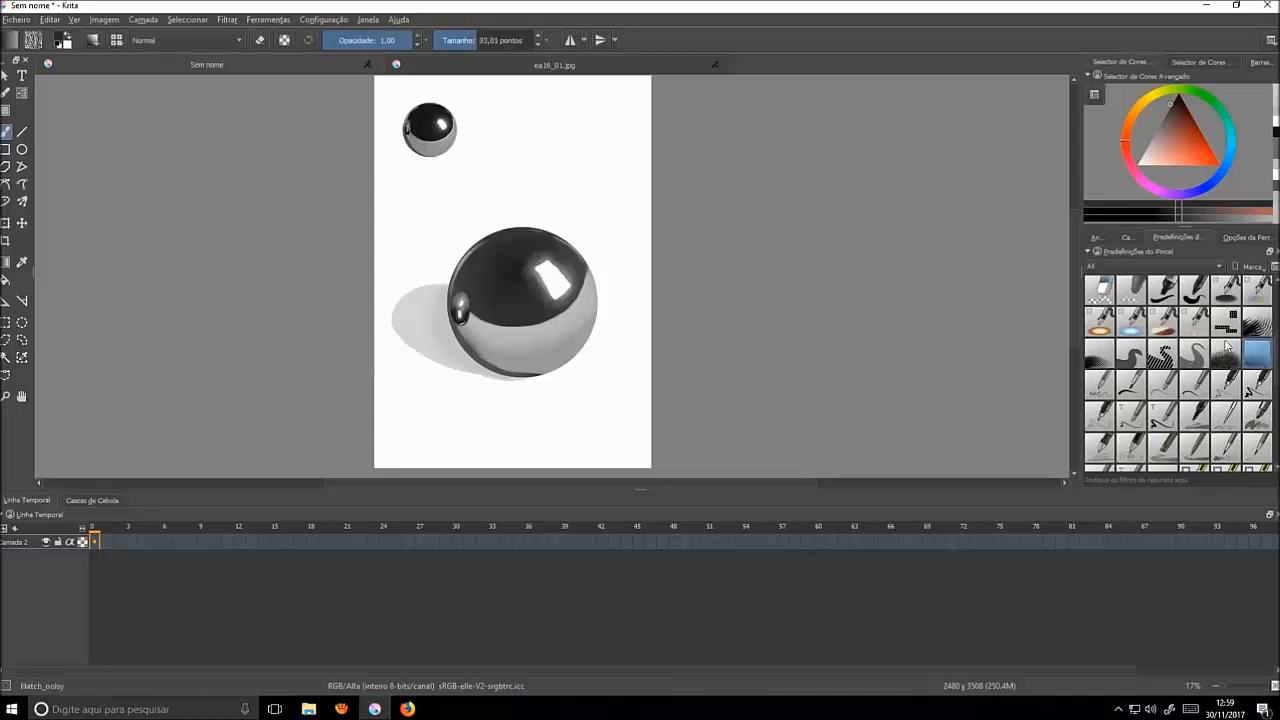
{"action": "left_click", "coordinate": [1227, 355]}
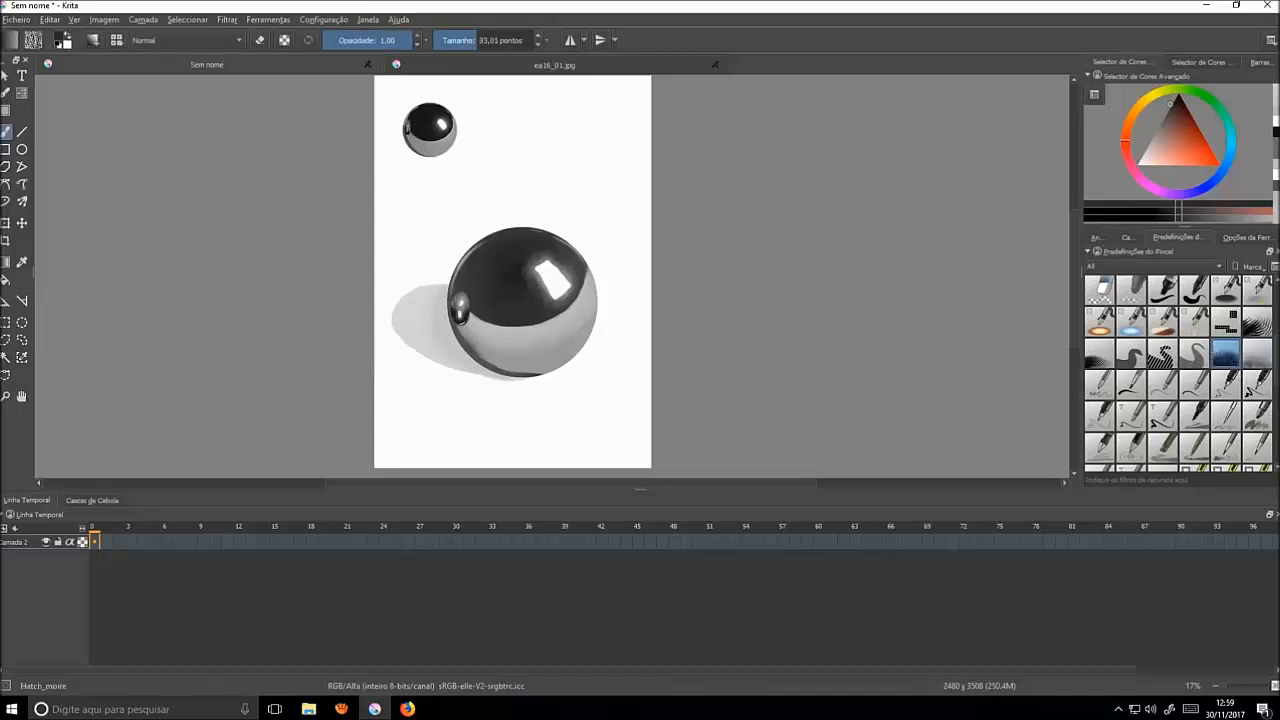
- Darken the cast shadow beside and below the sphere's left edge with Hatch_moire at opacity 0.73 and size 66.62
{"action": "left_click_drag", "start_coordinate": [472, 44], "coordinate": [492, 46]}
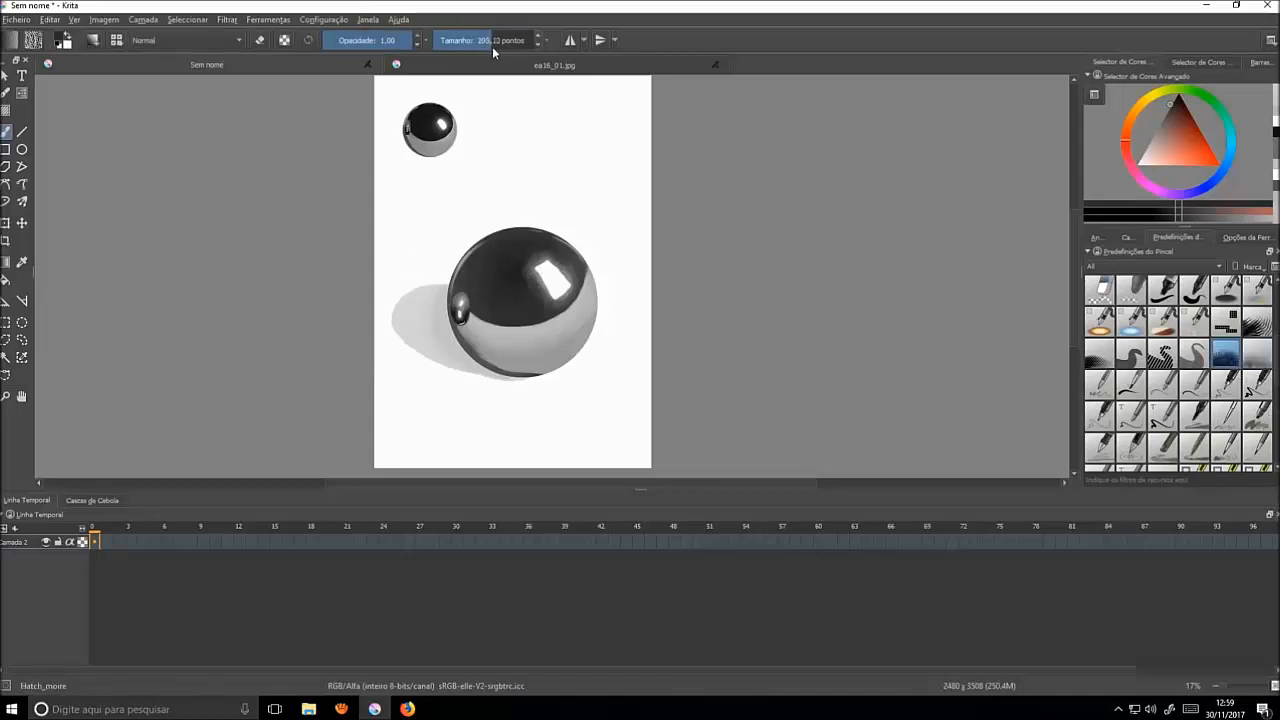
{"action": "left_click", "coordinate": [394, 45]}
{"action": "left_click_drag", "start_coordinate": [379, 52], "coordinate": [376, 56]}
{"action": "mouse_move", "coordinate": [441, 308]}
{"action": "left_mouse_down"}
{"action": "mouse_move", "coordinate": [428, 300]}
{"action": "mouse_move", "coordinate": [452, 344]}
{"action": "mouse_move", "coordinate": [424, 326]}
{"action": "mouse_move", "coordinate": [440, 300]}
{"action": "left_mouse_up"}
{"action": "left_click", "coordinate": [388, 47]}
{"action": "left_click", "coordinate": [475, 47]}
{"action": "left_click_drag", "start_coordinate": [477, 51], "coordinate": [474, 51]}
{"action": "mouse_move", "coordinate": [446, 291]}
{"action": "left_mouse_down"}
{"action": "mouse_move", "coordinate": [488, 358]}
{"action": "mouse_move", "coordinate": [448, 350]}
{"action": "mouse_move", "coordinate": [438, 296]}
{"action": "mouse_move", "coordinate": [432, 340]}
{"action": "mouse_move", "coordinate": [428, 293]}
{"action": "mouse_move", "coordinate": [440, 342]}
{"action": "left_mouse_up"}
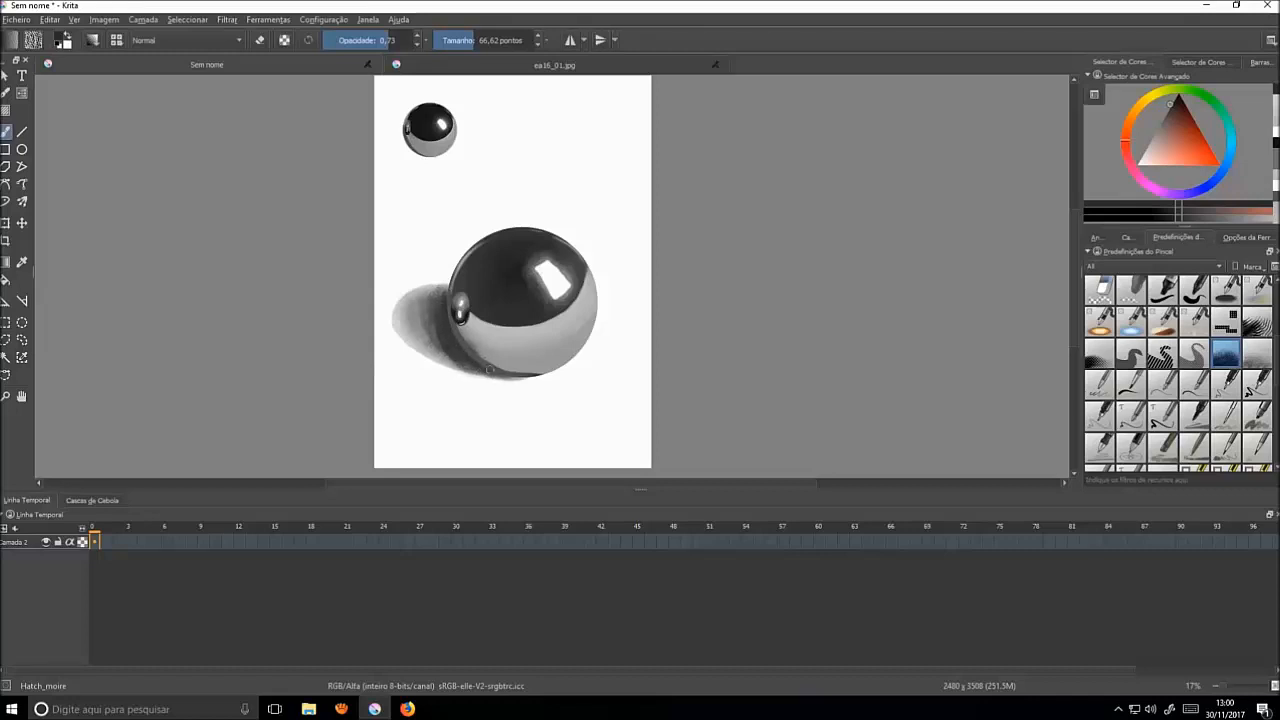
{"action": "mouse_move", "coordinate": [489, 368]}
{"action": "left_mouse_down"}
{"action": "mouse_move", "coordinate": [448, 356]}
{"action": "mouse_move", "coordinate": [485, 368]}
{"action": "left_mouse_up"}
- Fade the cast shadow's outer part with progressively lighter greys, using Hatch_moire at size 140.82
{"action": "left_click", "coordinate": [1159, 124]}
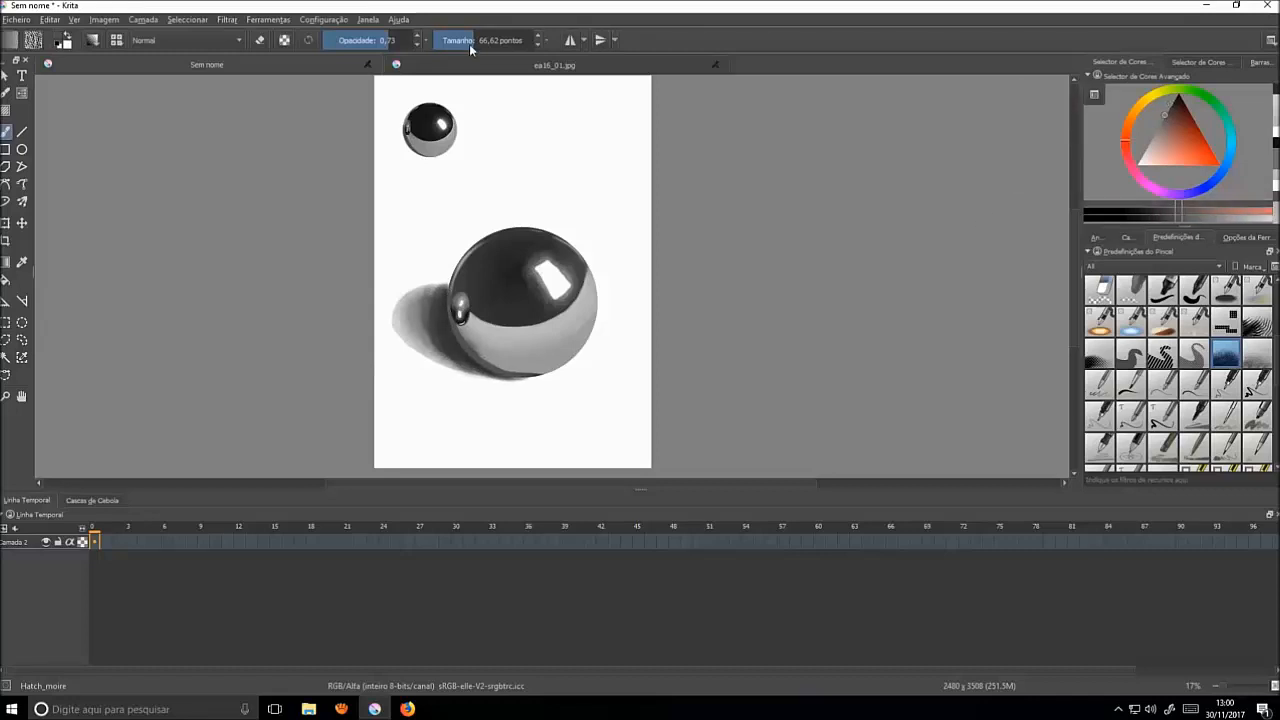
{"action": "left_click", "coordinate": [485, 42]}
{"action": "mouse_move", "coordinate": [431, 299]}
{"action": "left_mouse_down"}
{"action": "mouse_move", "coordinate": [424, 348]}
{"action": "mouse_move", "coordinate": [408, 302]}
{"action": "mouse_move", "coordinate": [490, 375]}
{"action": "mouse_move", "coordinate": [420, 291]}
{"action": "mouse_move", "coordinate": [394, 324]}
{"action": "left_mouse_up"}
{"action": "left_click", "coordinate": [1149, 145]}
{"action": "left_click_drag", "start_coordinate": [440, 276], "coordinate": [391, 332]}
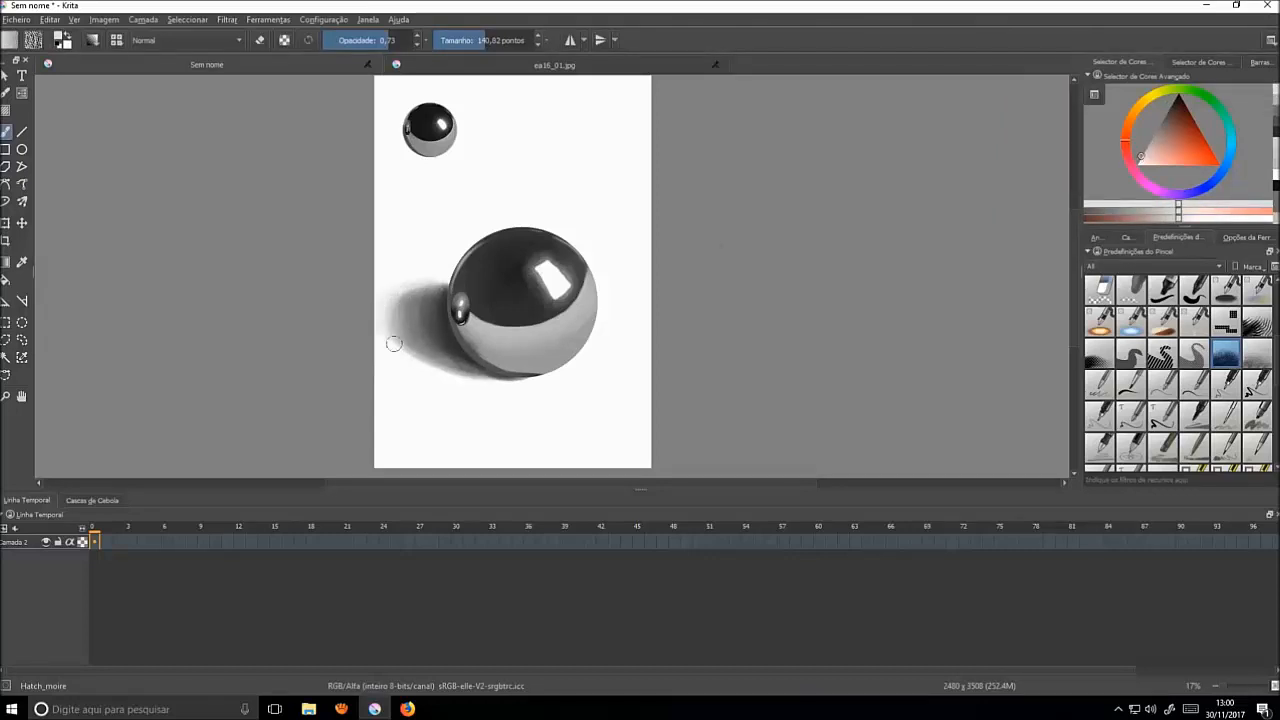
{"action": "left_click_drag", "start_coordinate": [391, 336], "coordinate": [420, 364]}
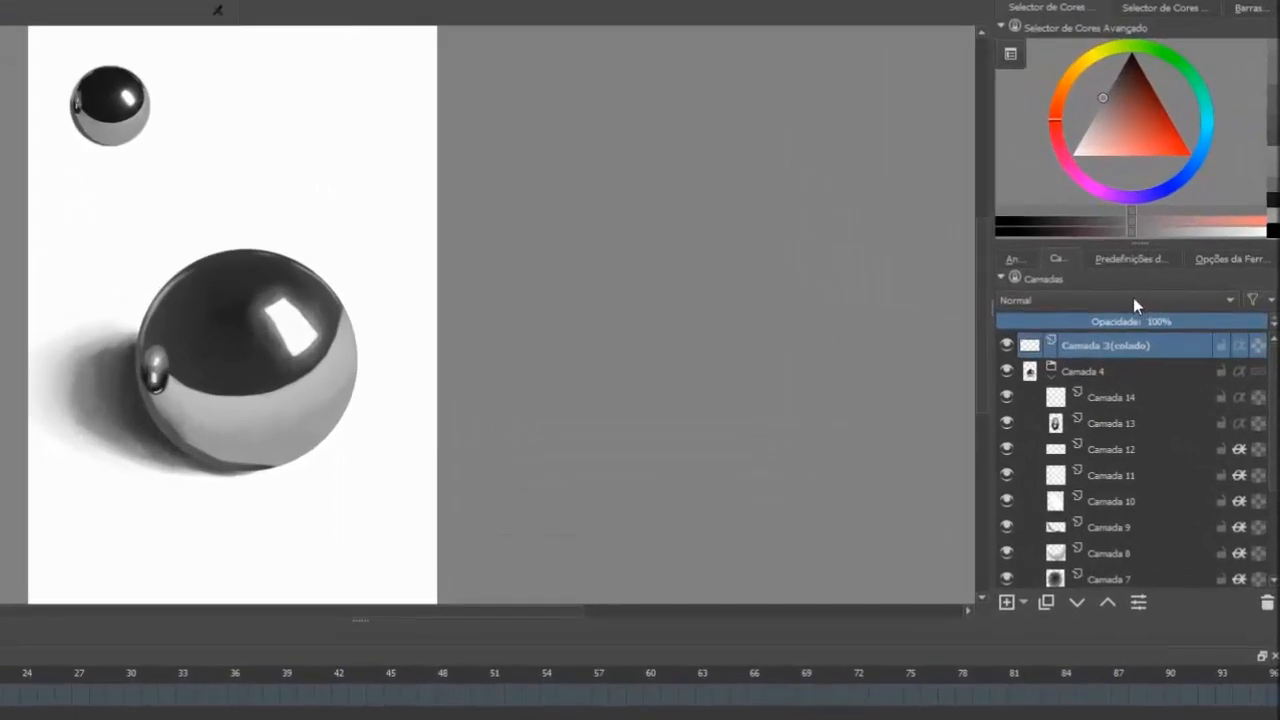
{"action": "left_click", "coordinate": [1132, 299]}
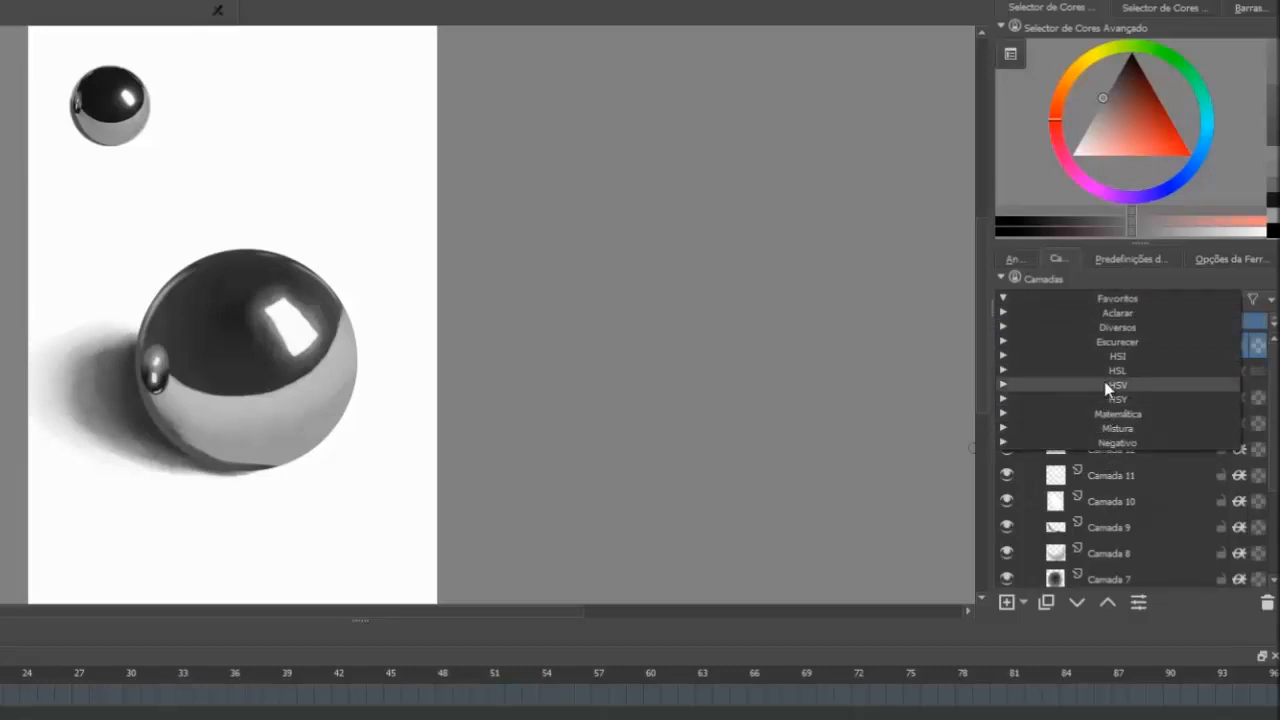
{"action": "left_click", "coordinate": [1146, 278]}
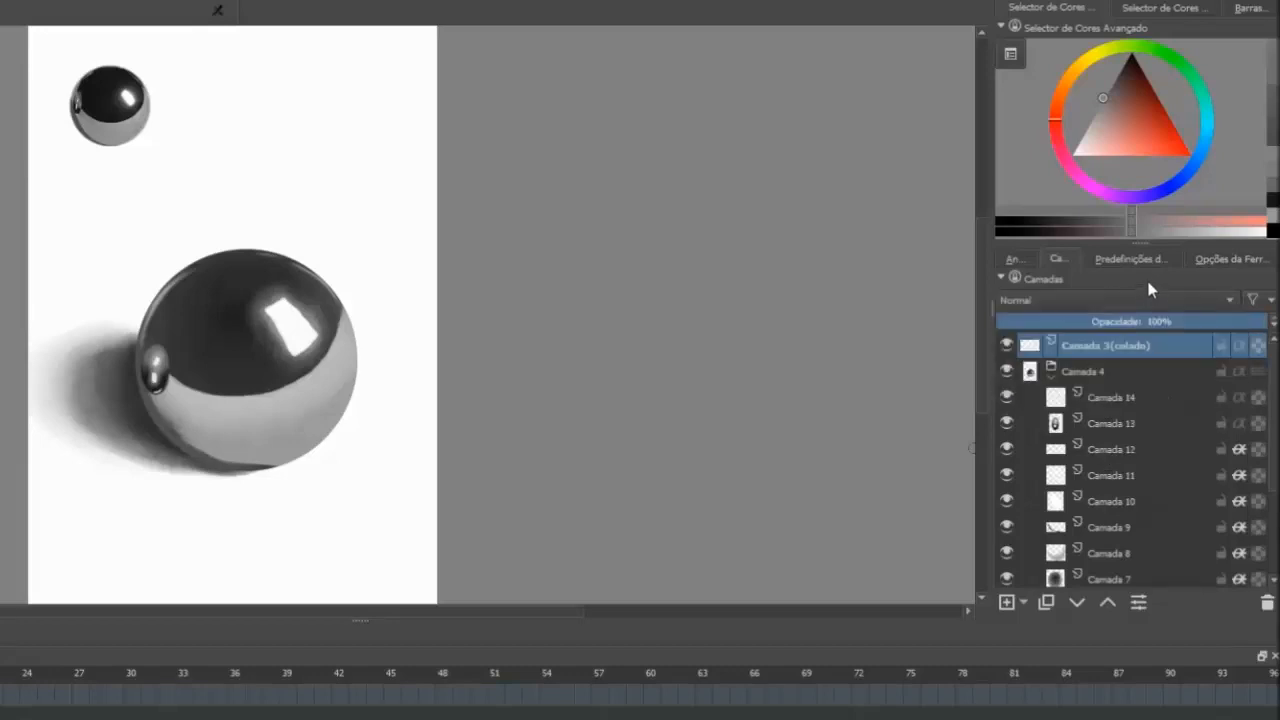
- Try the Mistura Forte and Média Geométrica blending modes on layer Camada 13, and return it to Normal
{"action": "left_click", "coordinate": [1104, 430]}
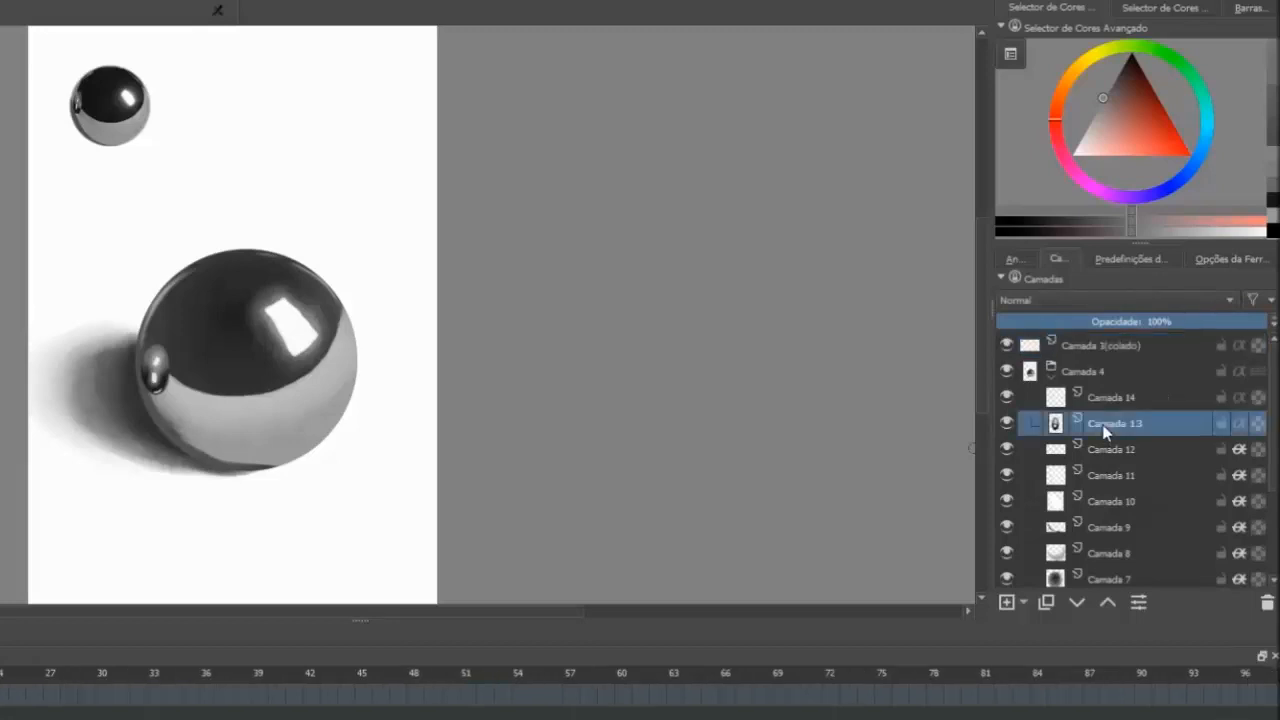
{"action": "left_click", "coordinate": [1110, 300]}
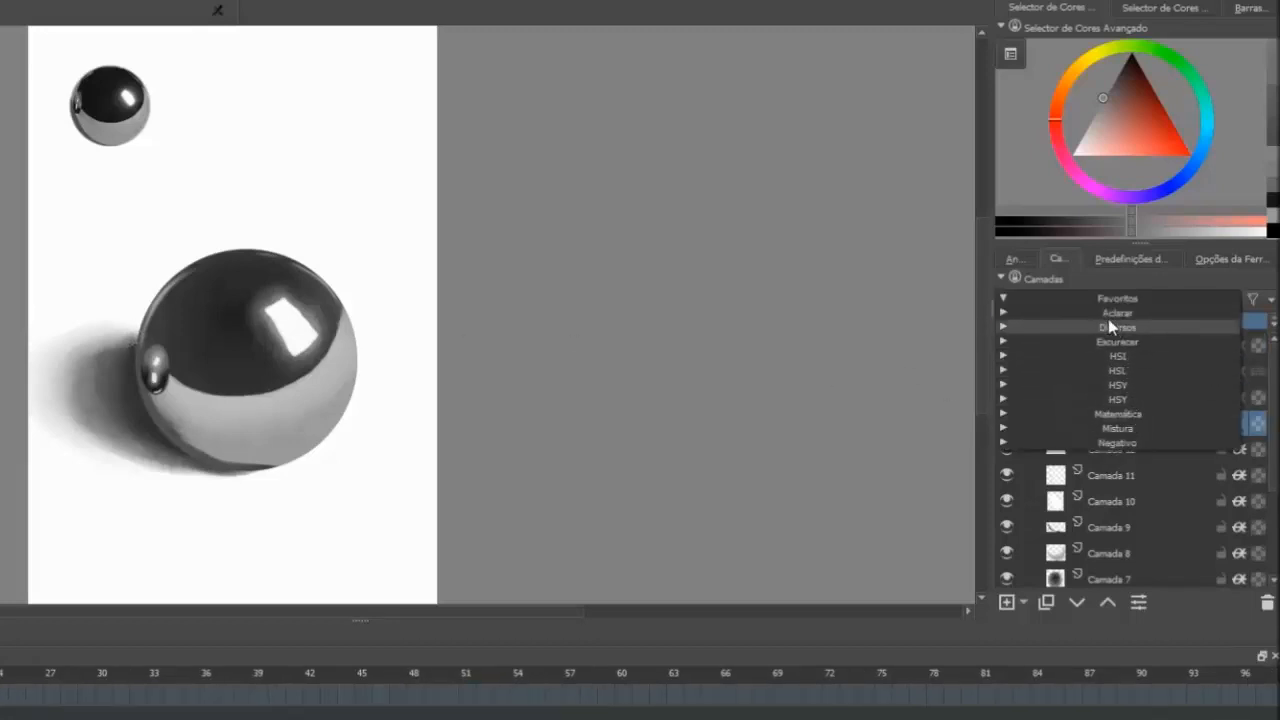
{"action": "left_click", "coordinate": [1110, 289]}
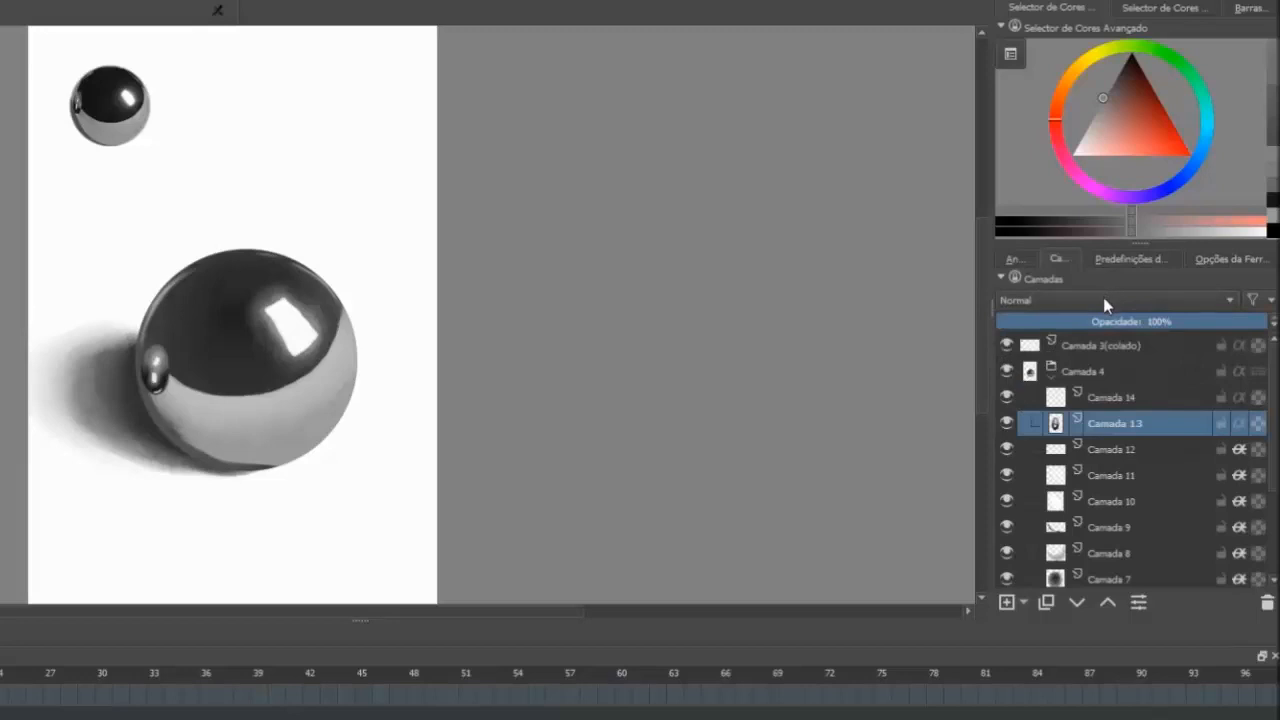
{"action": "left_click", "coordinate": [1100, 297]}
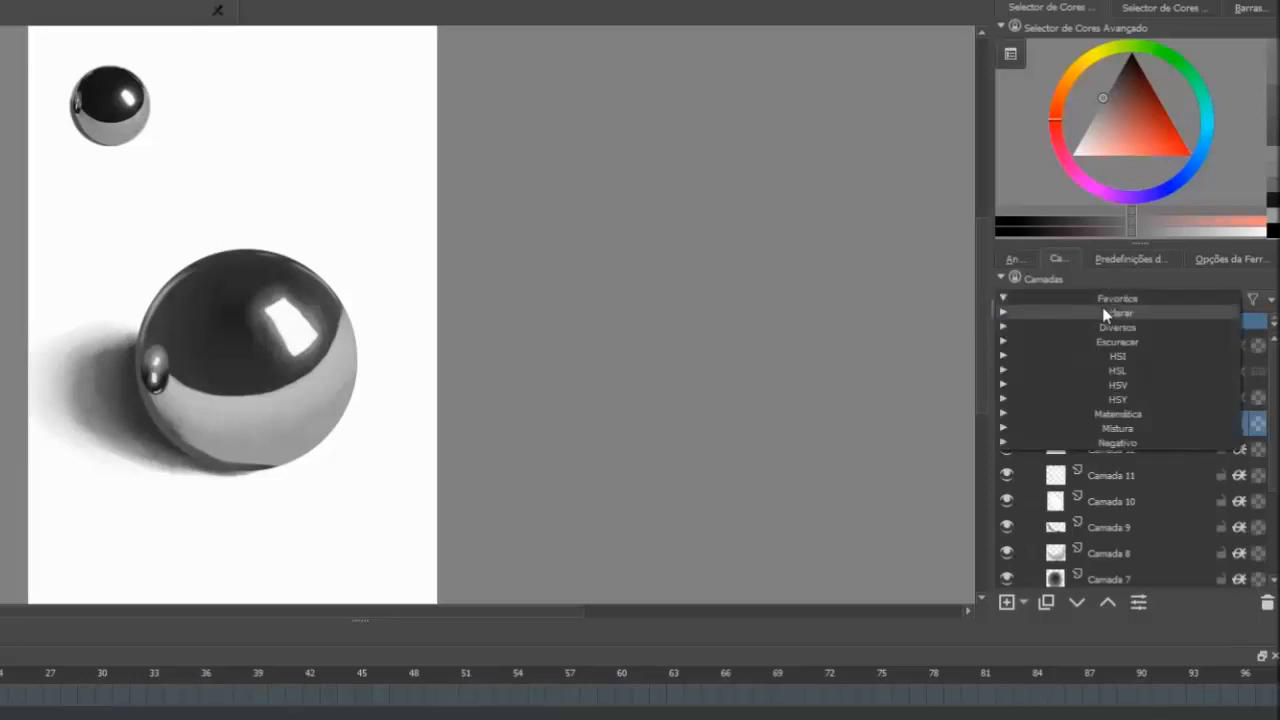
{"action": "left_click", "coordinate": [1120, 430]}
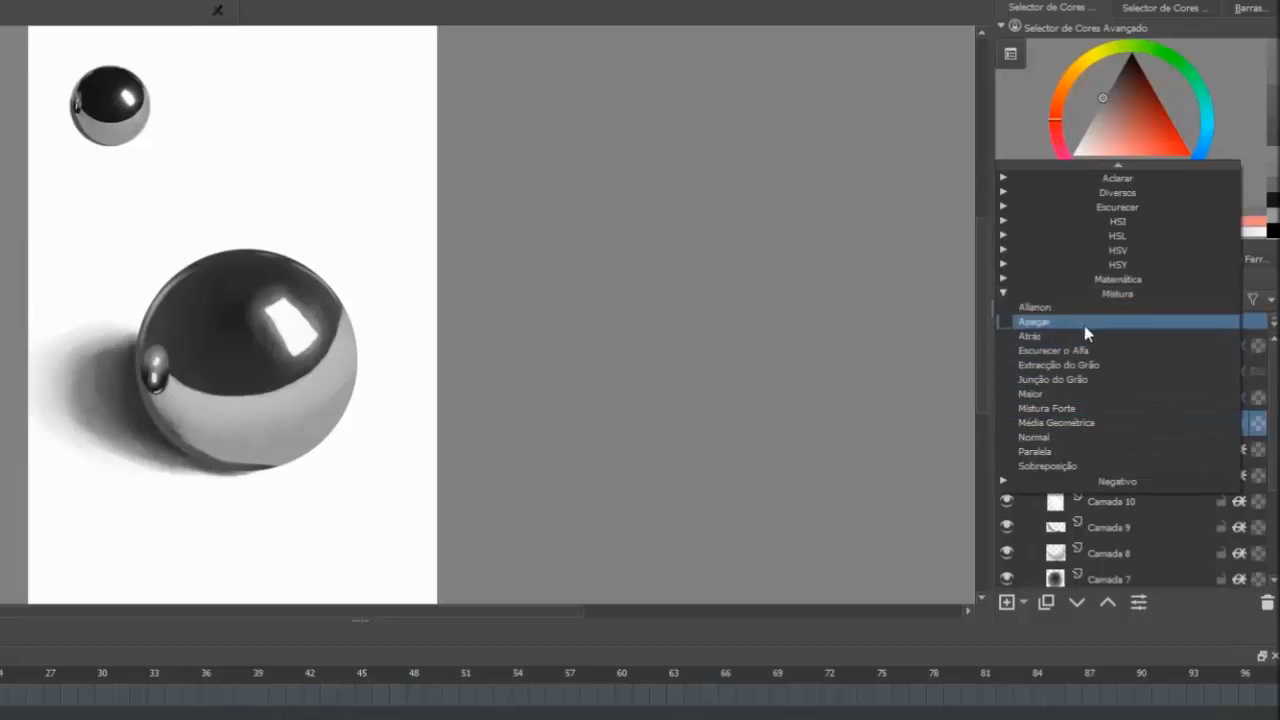
{"action": "left_click", "coordinate": [1050, 408]}
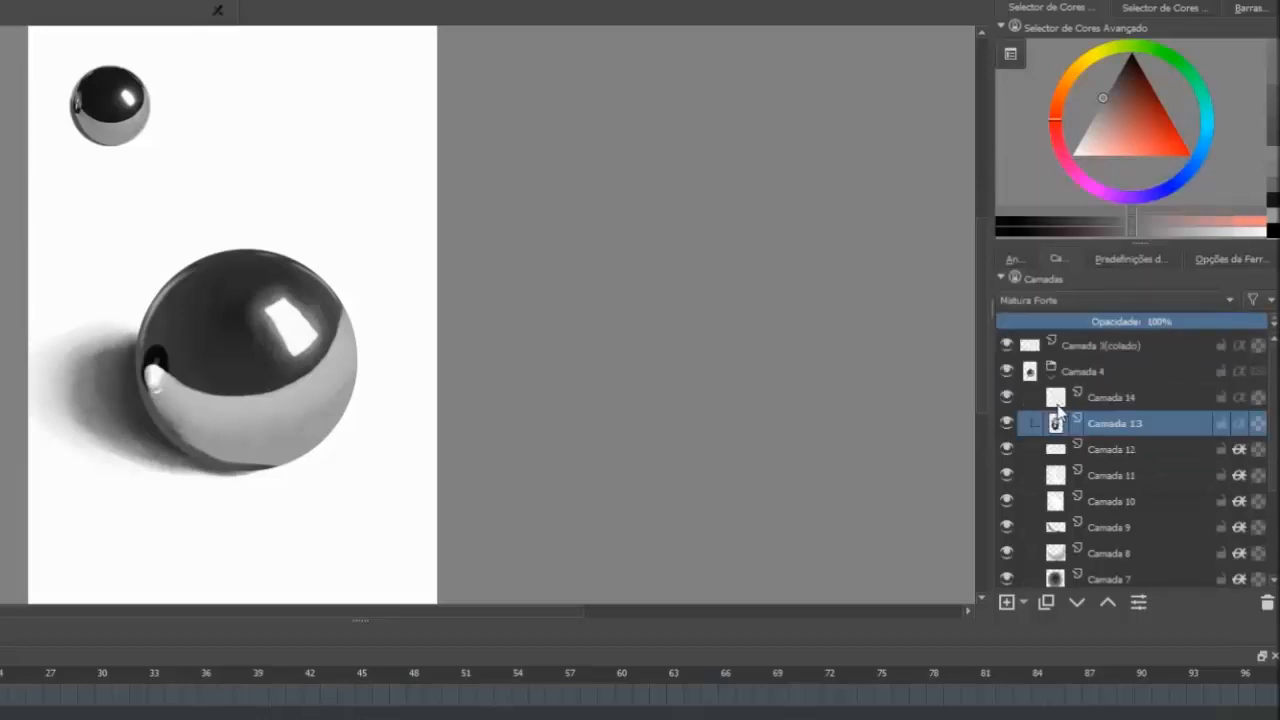
{"action": "left_click", "coordinate": [1072, 306]}
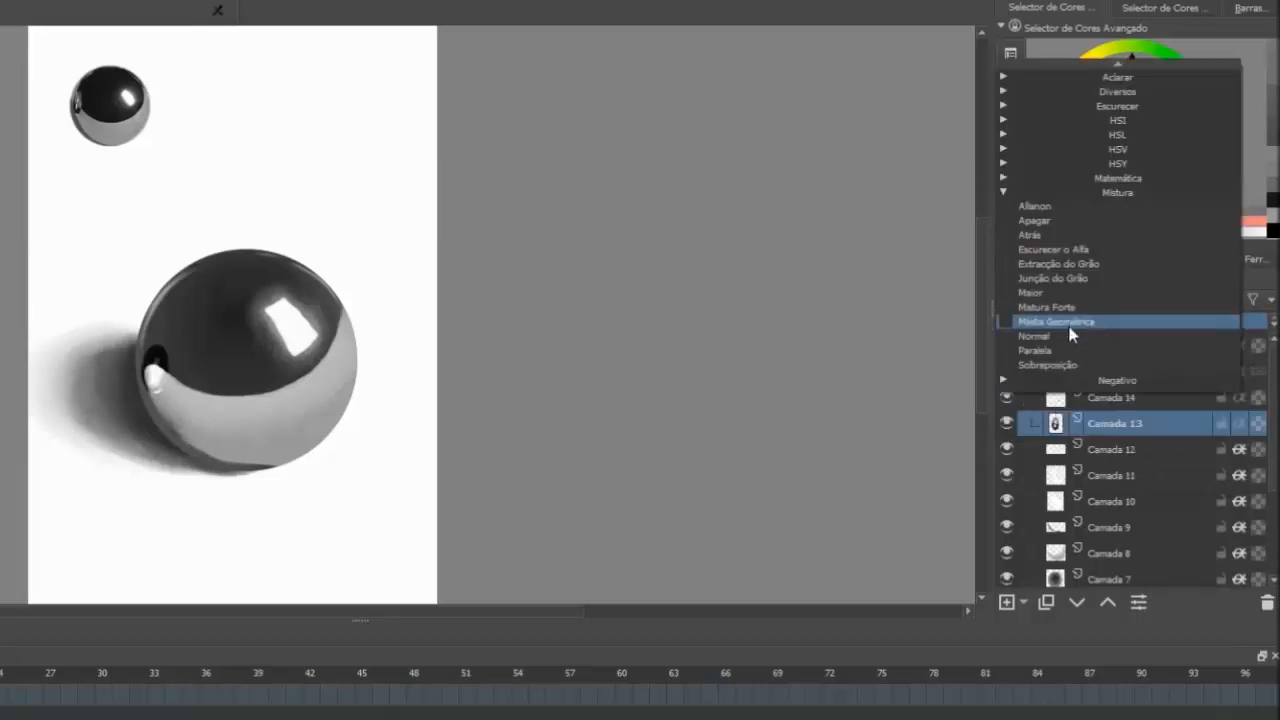
{"action": "left_click", "coordinate": [1070, 326]}
{"action": "left_click", "coordinate": [1077, 311]}
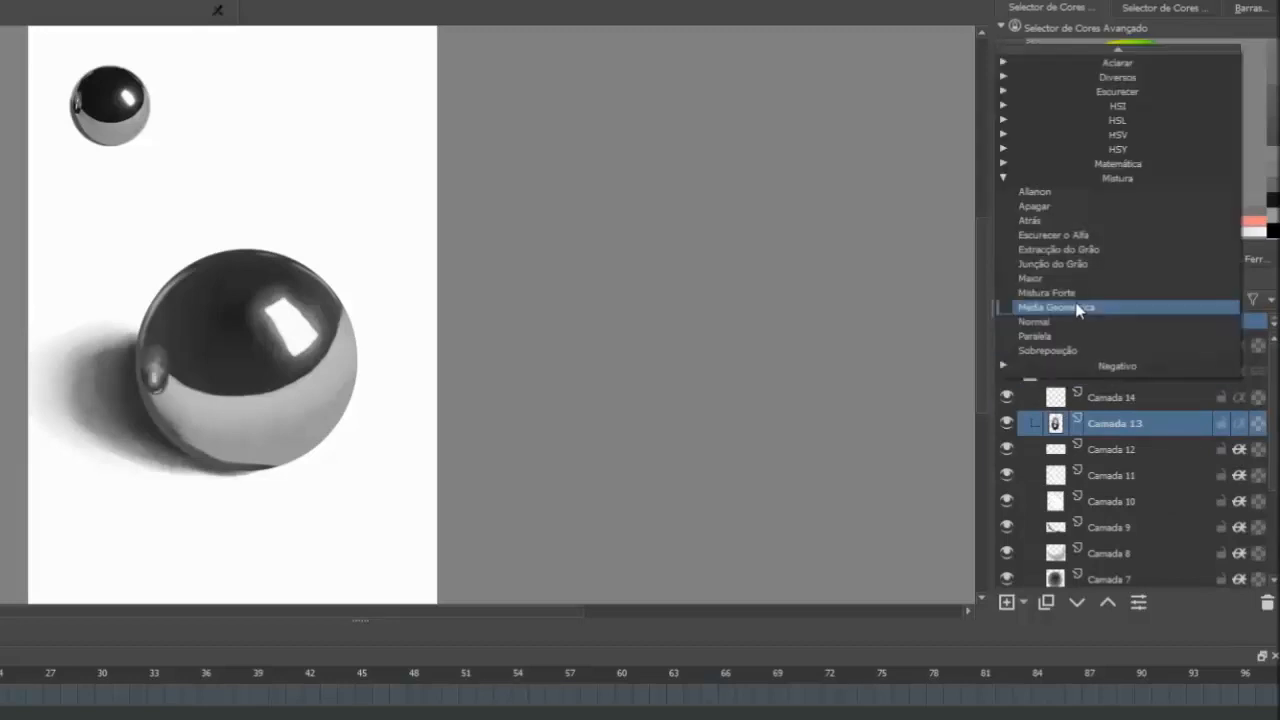
{"action": "left_click", "coordinate": [1075, 324]}
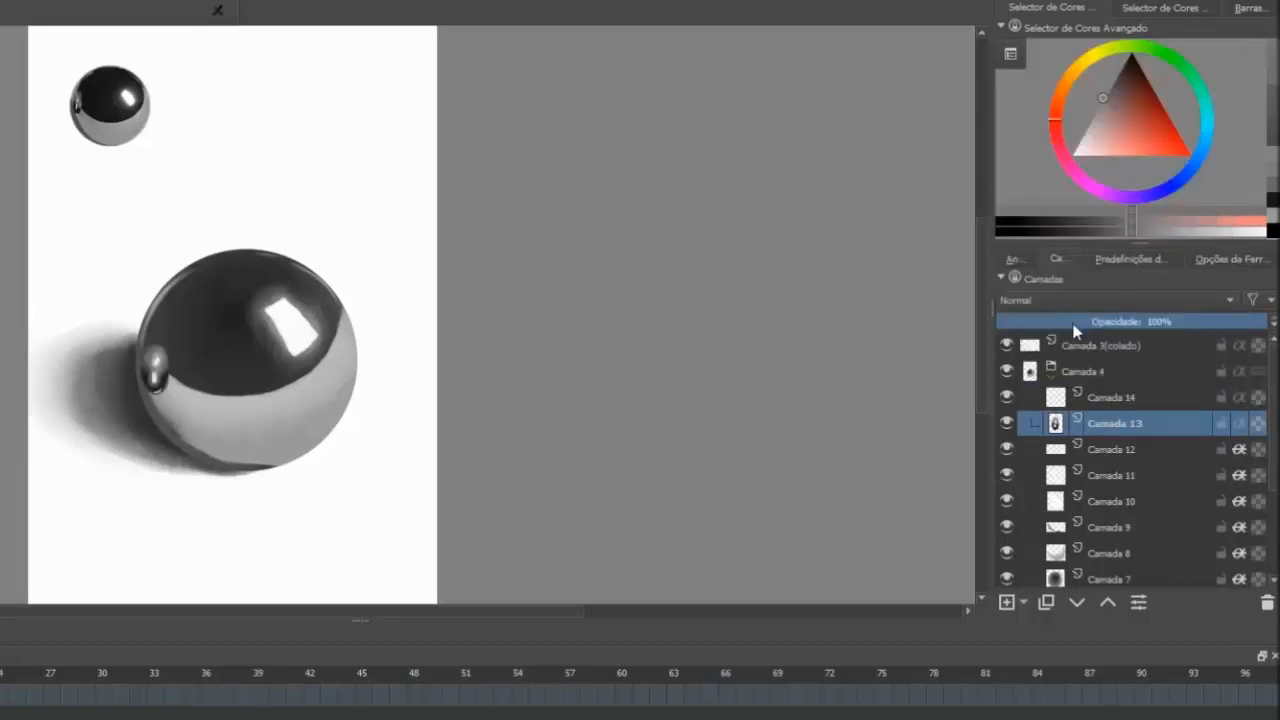
- Try the Paralela and Apagar blending modes from the Mistura group on layer Camada 13
{"action": "left_click", "coordinate": [1082, 308]}
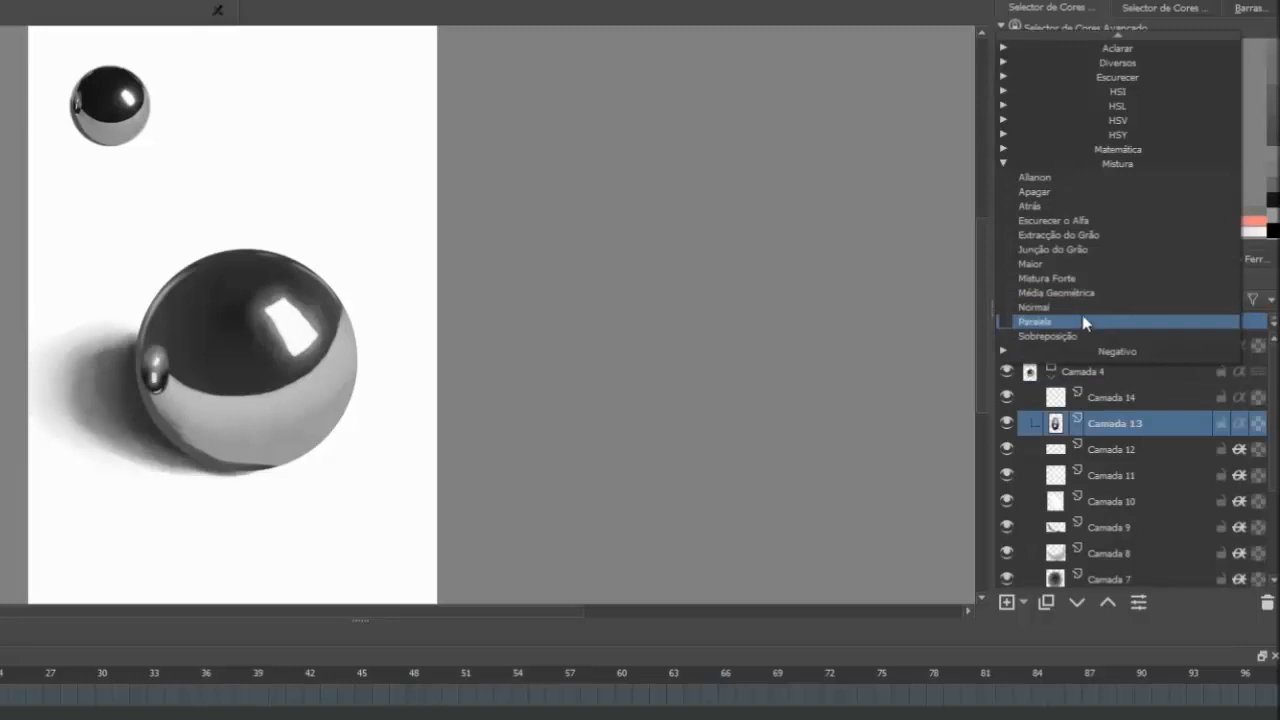
{"action": "left_click", "coordinate": [1083, 322]}
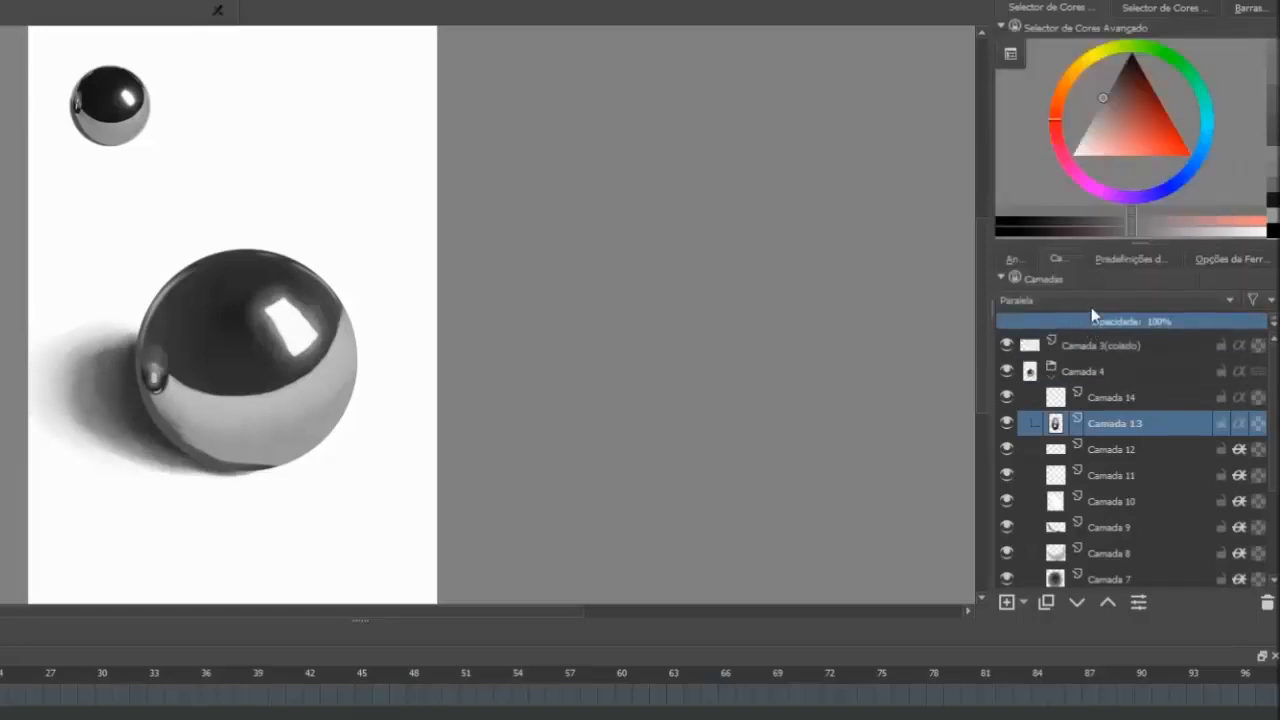
{"action": "left_click", "coordinate": [1092, 301]}
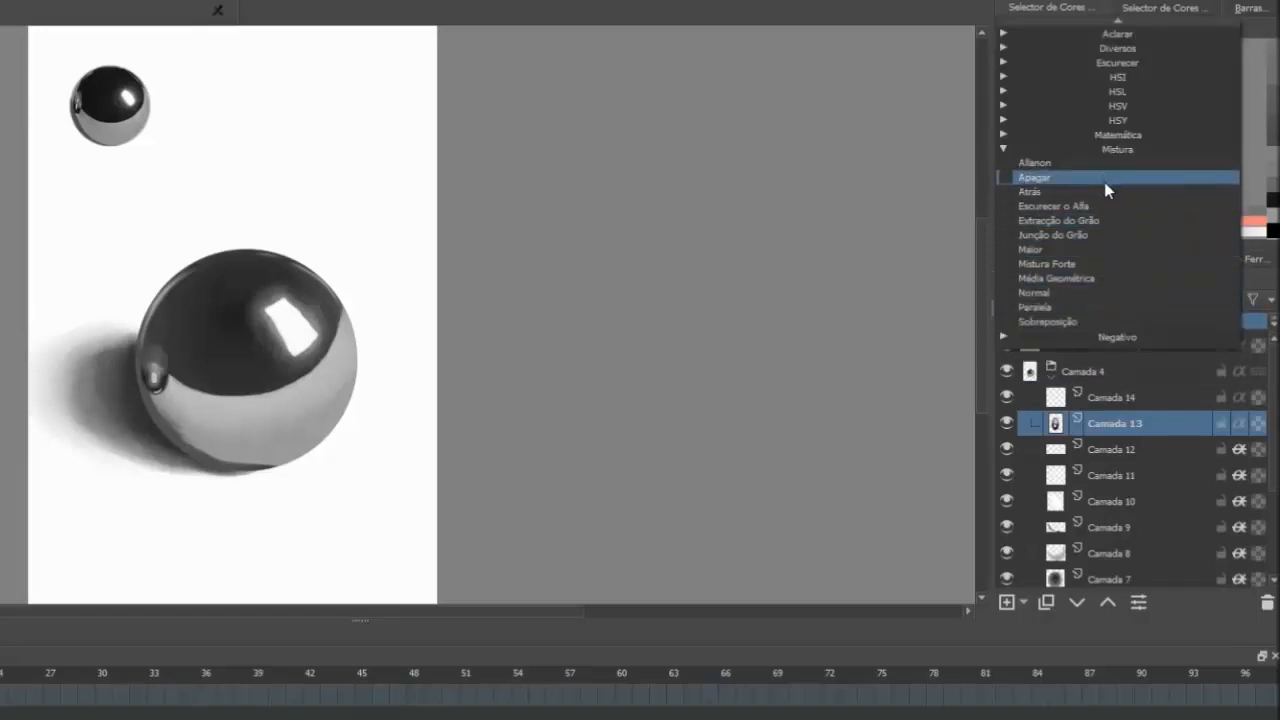
{"action": "left_click", "coordinate": [1104, 182]}
- Try blending modes from the Matemática group on layer Camada 13, starting with Adição
{"action": "left_click", "coordinate": [1088, 296]}
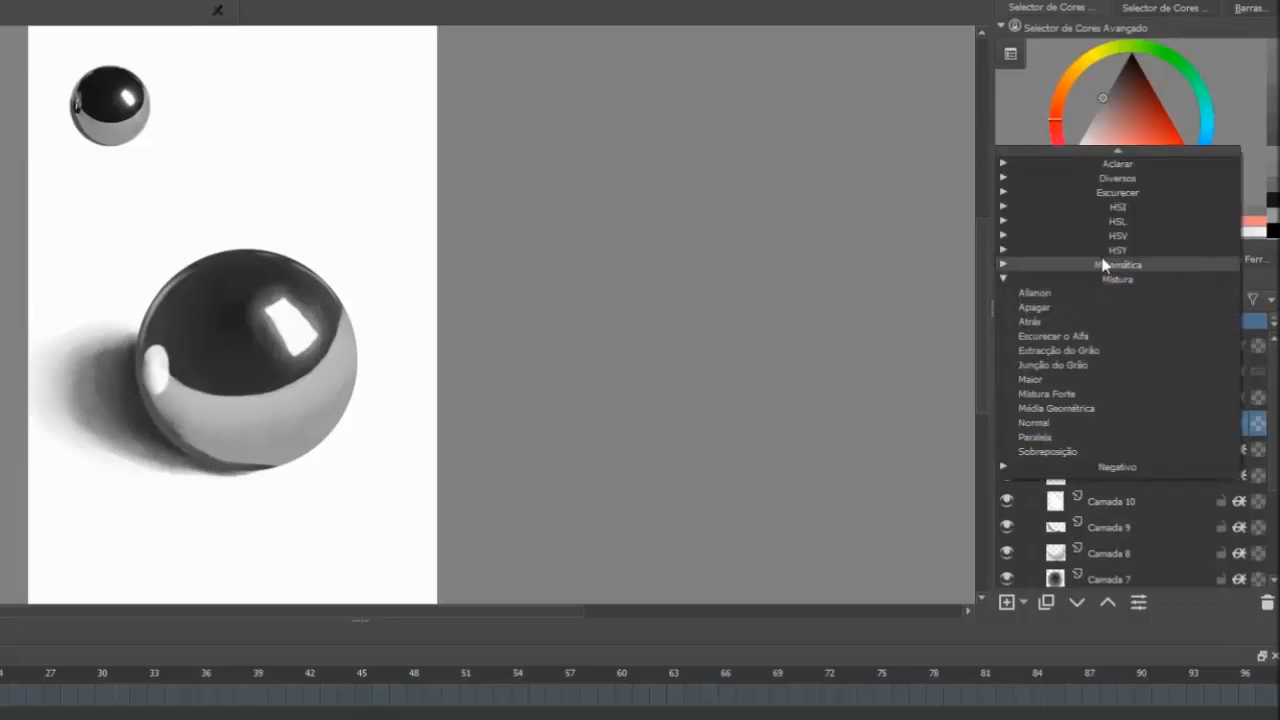
{"action": "left_click", "coordinate": [1068, 266]}
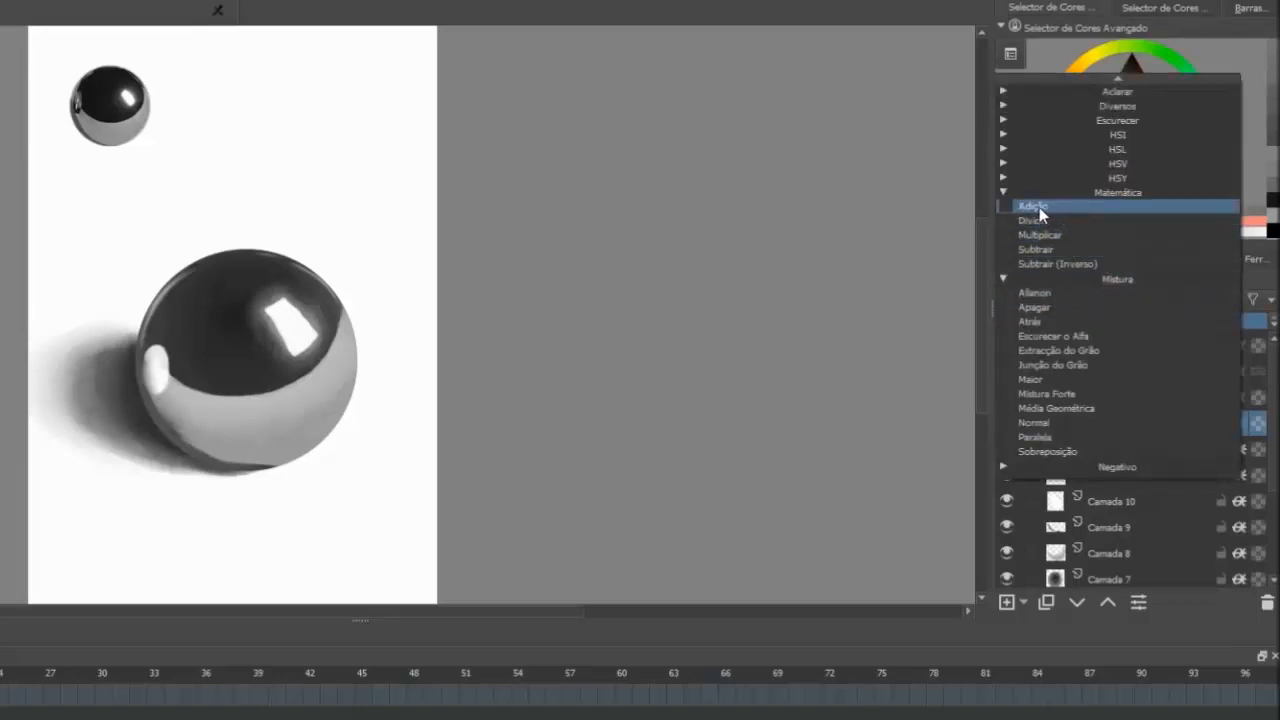
{"action": "left_click", "coordinate": [1051, 208]}
{"action": "left_click", "coordinate": [1066, 307]}
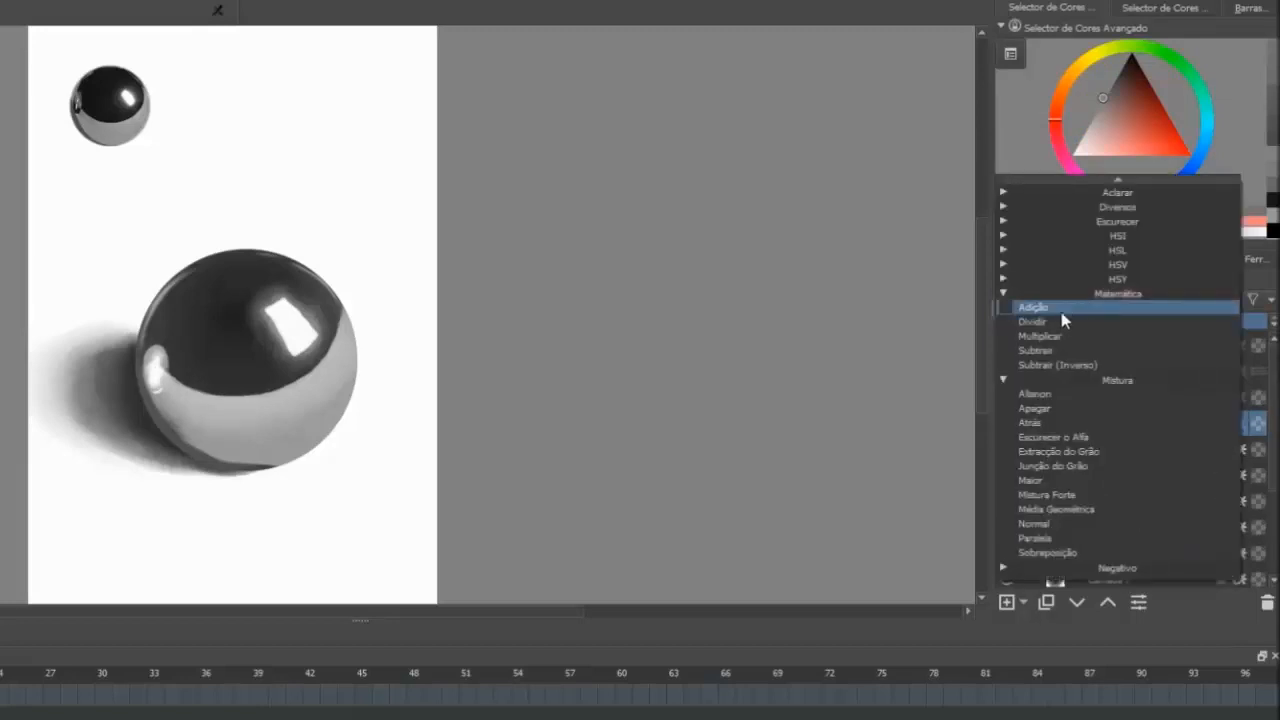
{"action": "left_click", "coordinate": [1061, 330]}
{"action": "left_click", "coordinate": [1066, 301]}
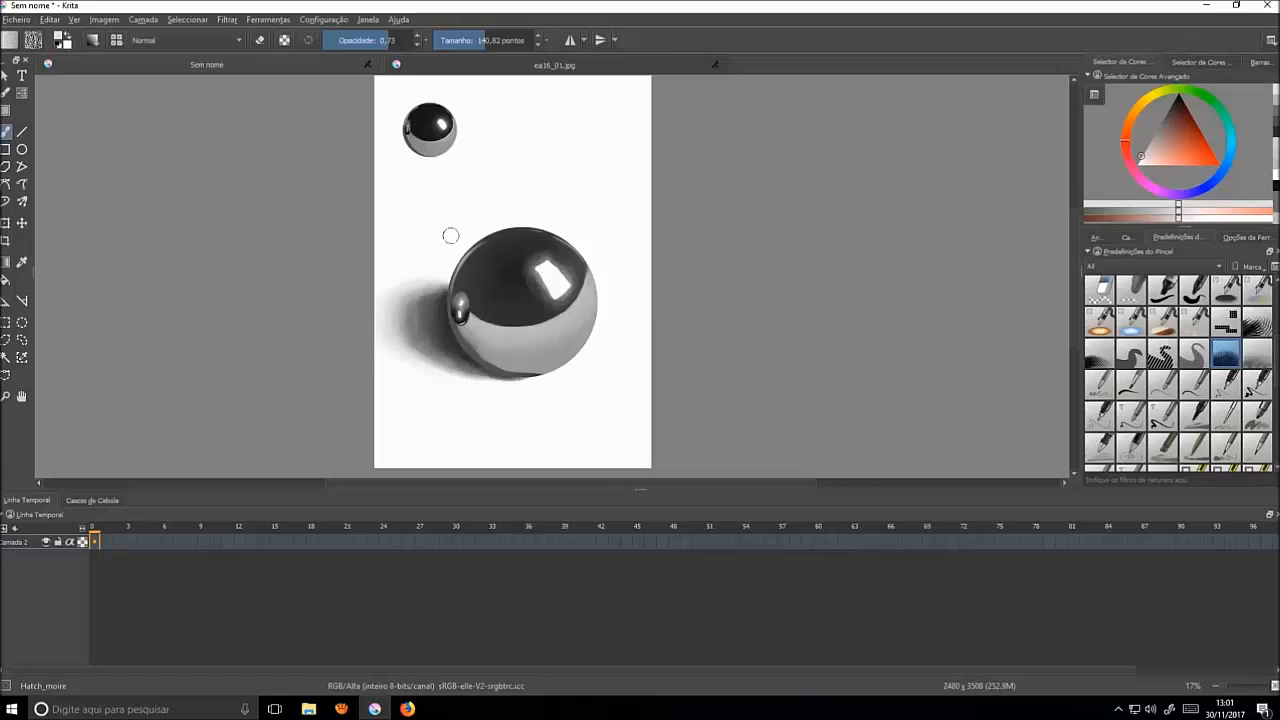
- Save the painting in the Área de Trabalho folder as a Krita document named "pintura digital"
{"action": "left_click", "coordinate": [16, 19]}
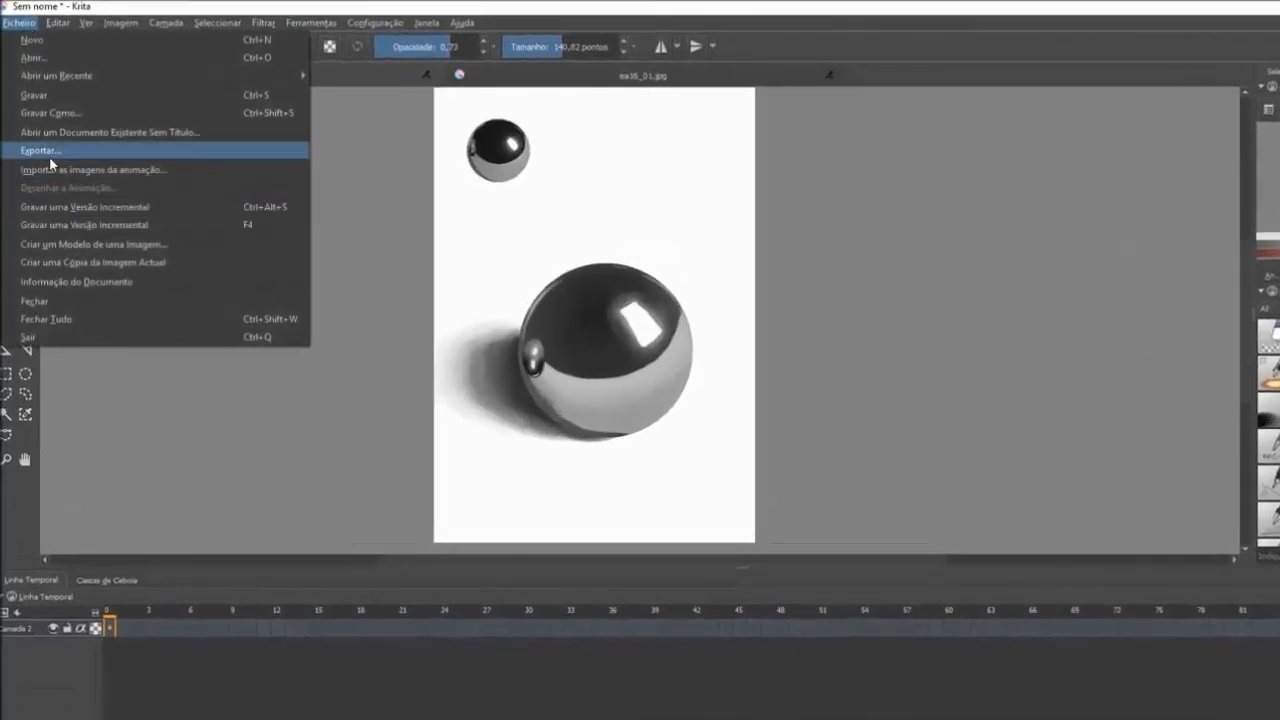
{"action": "left_click", "coordinate": [55, 97]}
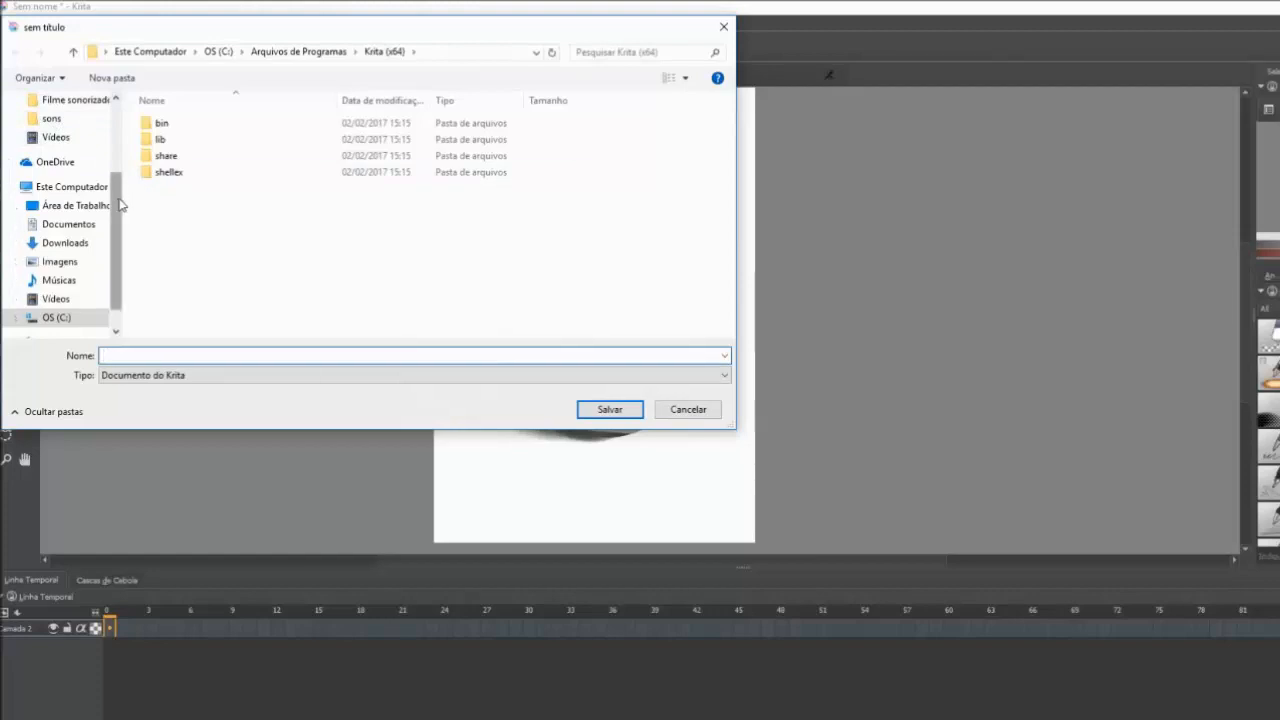
{"action": "left_click_drag", "start_coordinate": [123, 206], "coordinate": [122, 136]}
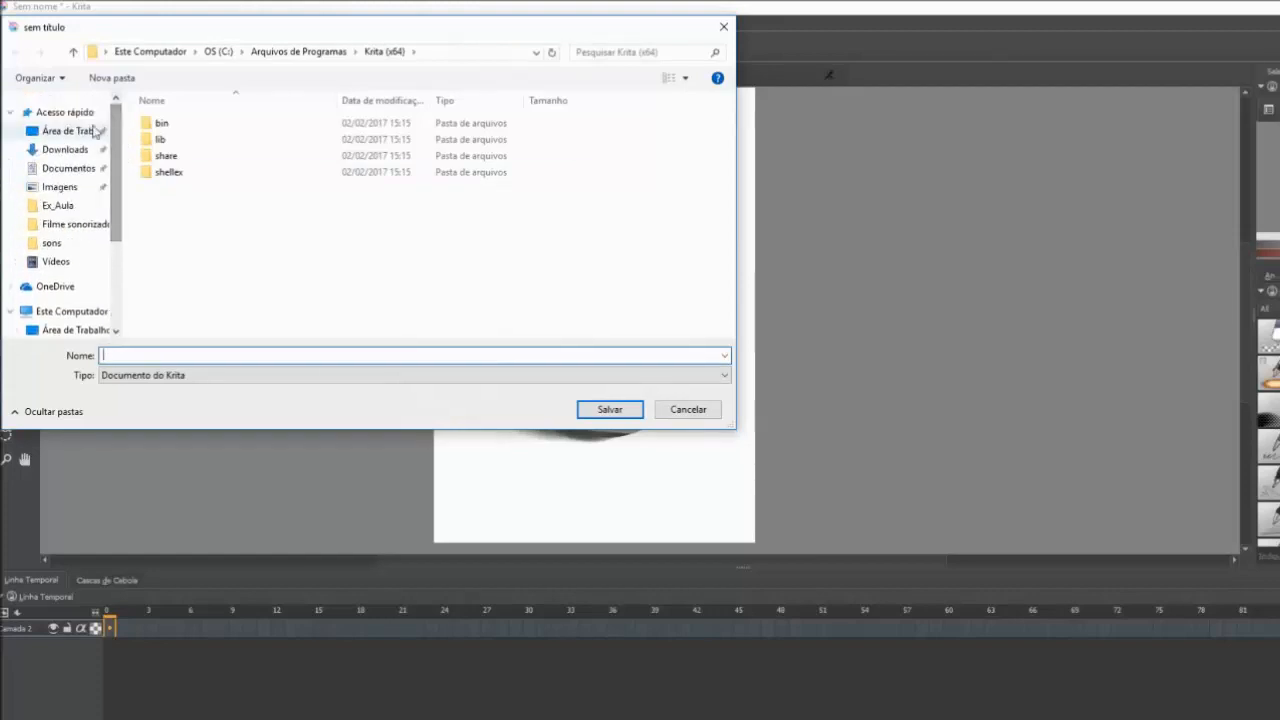
{"action": "left_click", "coordinate": [70, 134]}
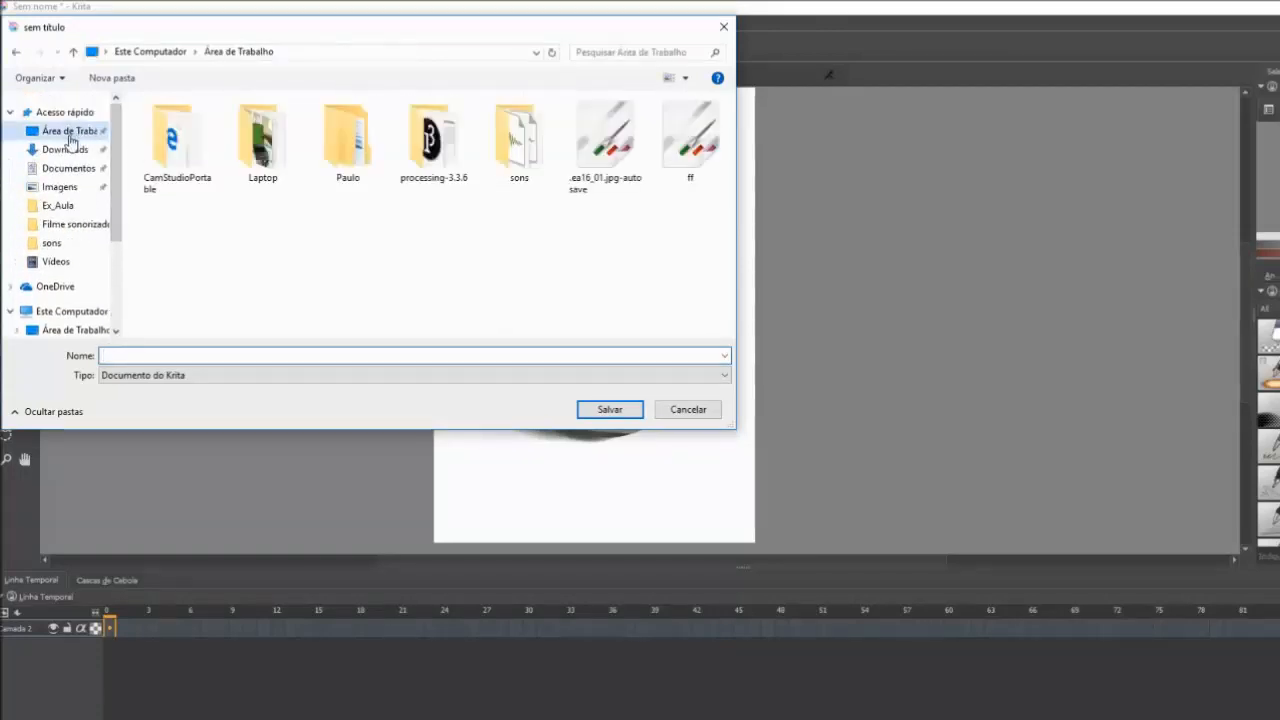
{"action": "left_click", "coordinate": [712, 378]}
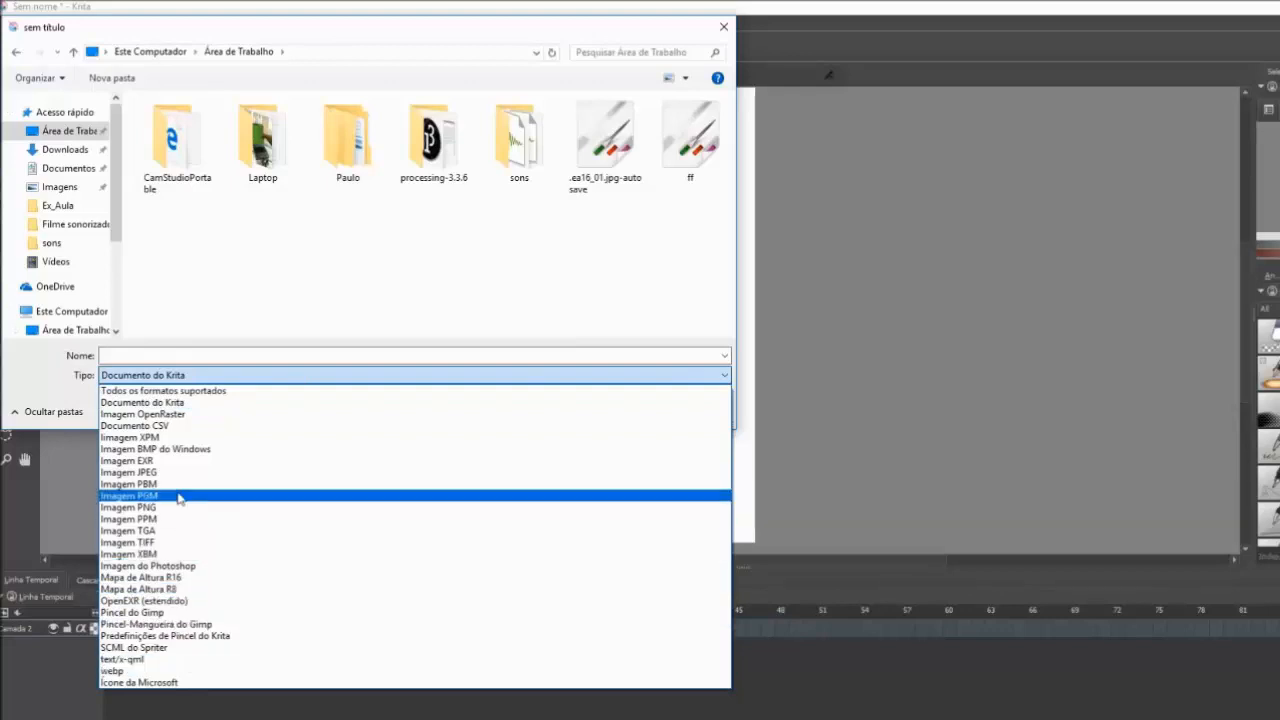
{"action": "left_click", "coordinate": [230, 405]}
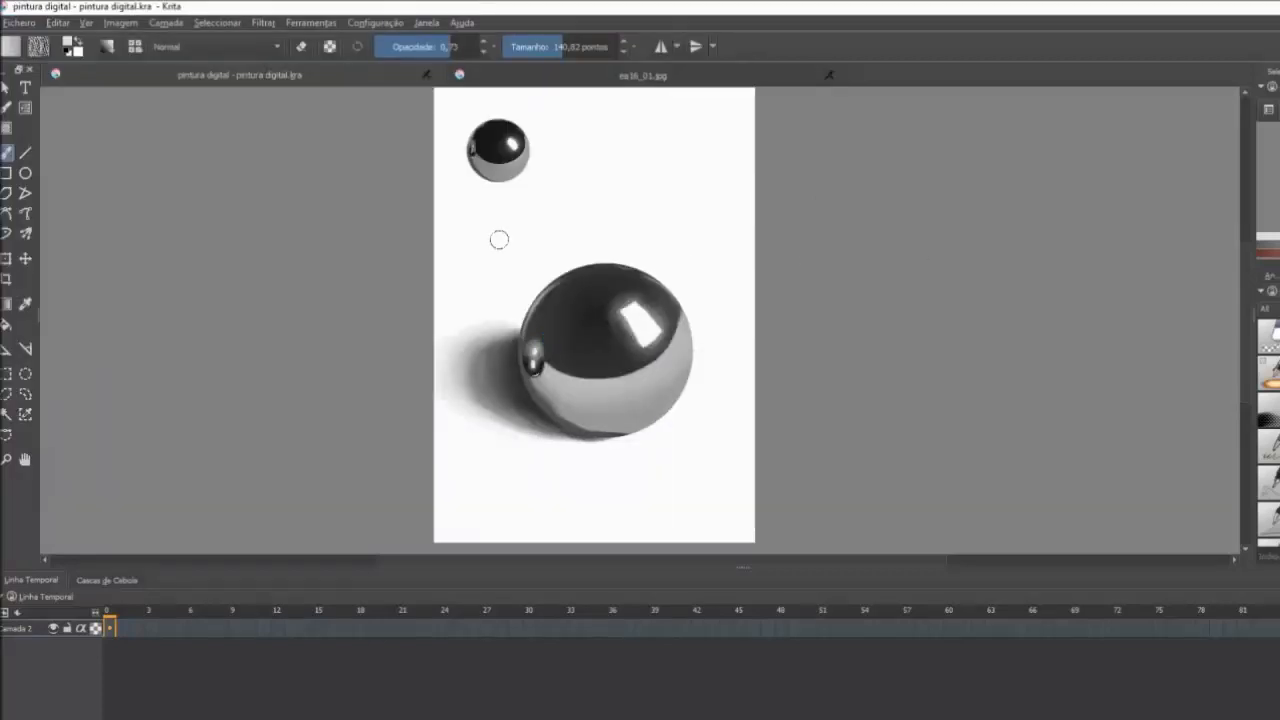
- Save a version of the painting in the Área de Trabalho folder as a PNG image named "pintura digital"
{"action": "left_click", "coordinate": [22, 22]}
{"action": "left_click", "coordinate": [50, 95]}
{"action": "left_click", "coordinate": [38, 23]}
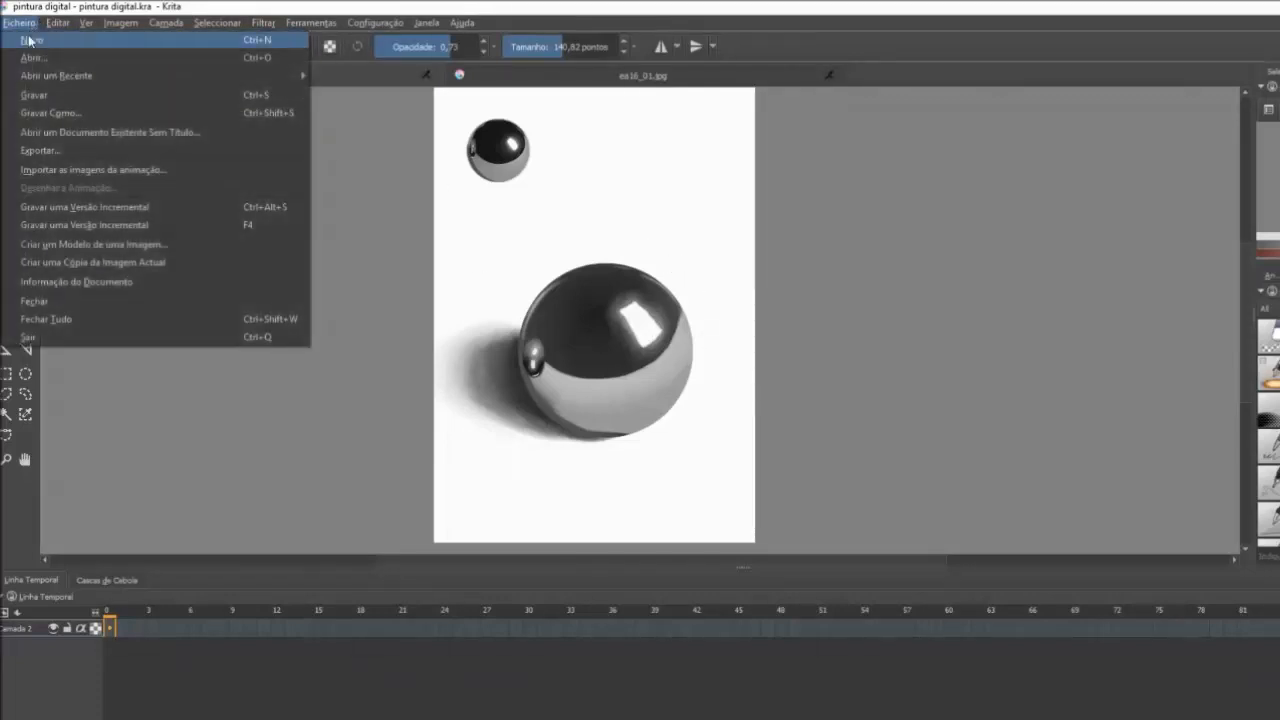
{"action": "left_click", "coordinate": [55, 113]}
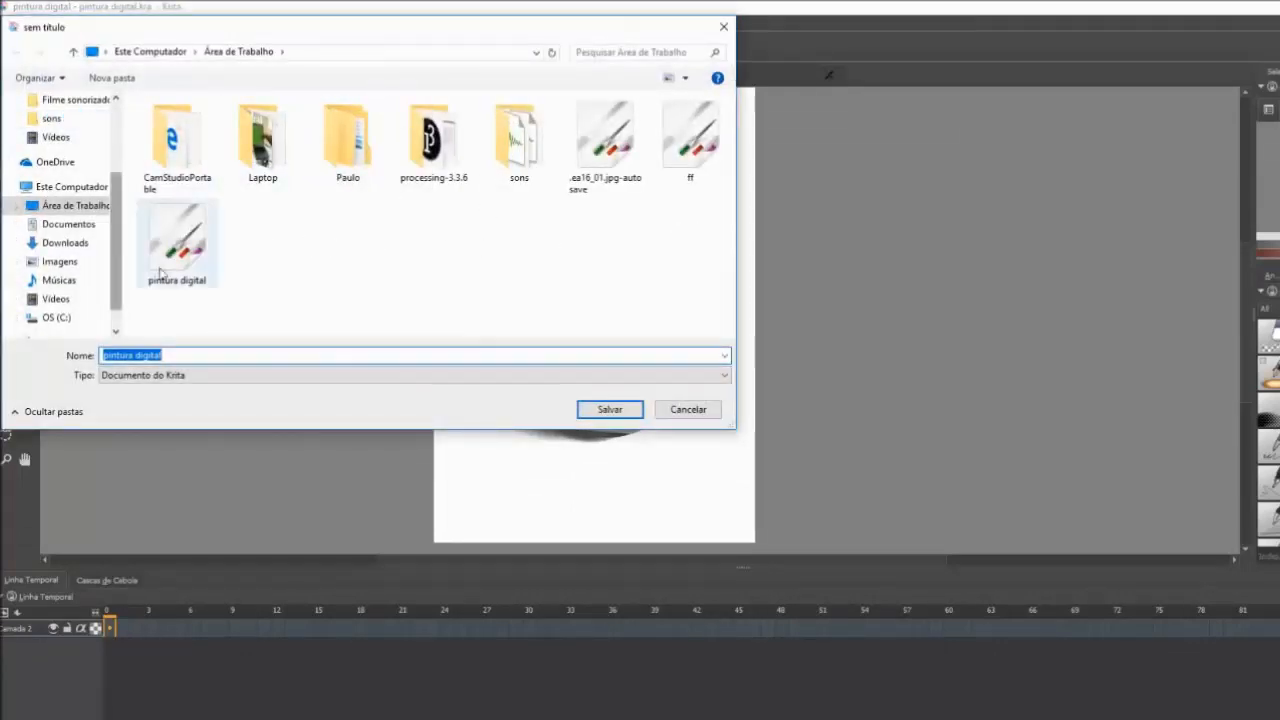
{"action": "left_click", "coordinate": [400, 375]}
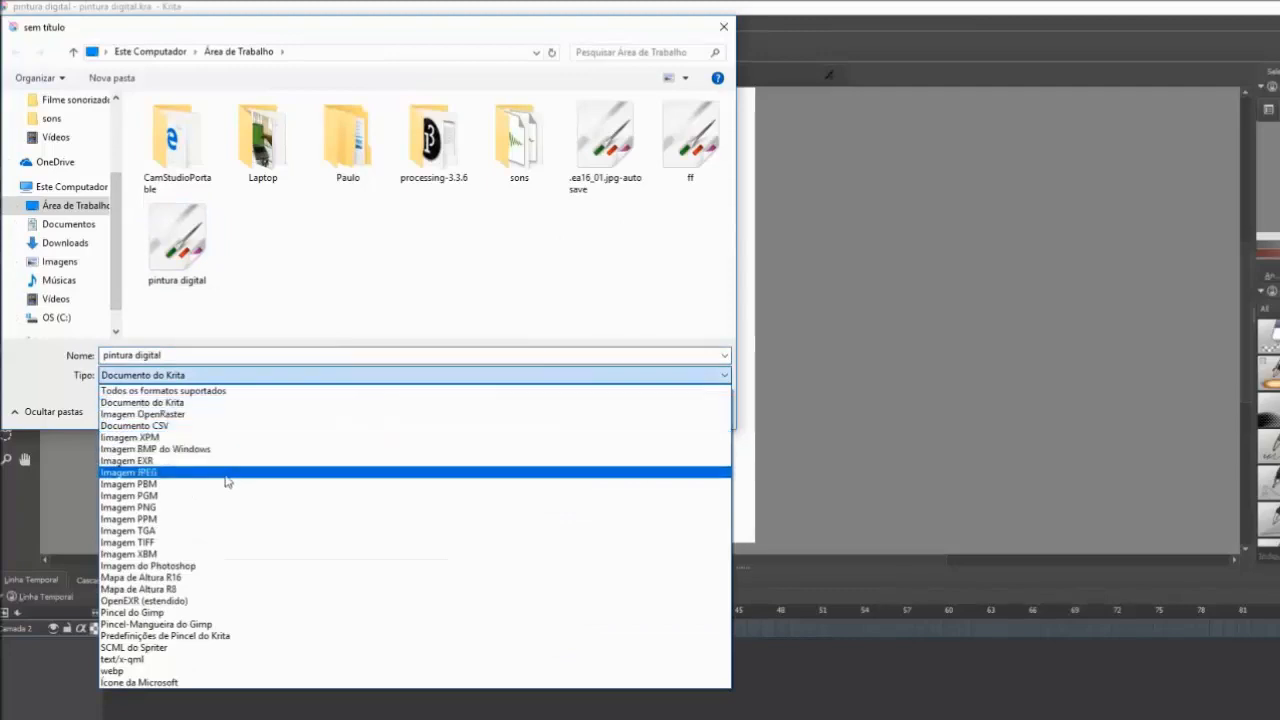
{"action": "left_click", "coordinate": [210, 507]}
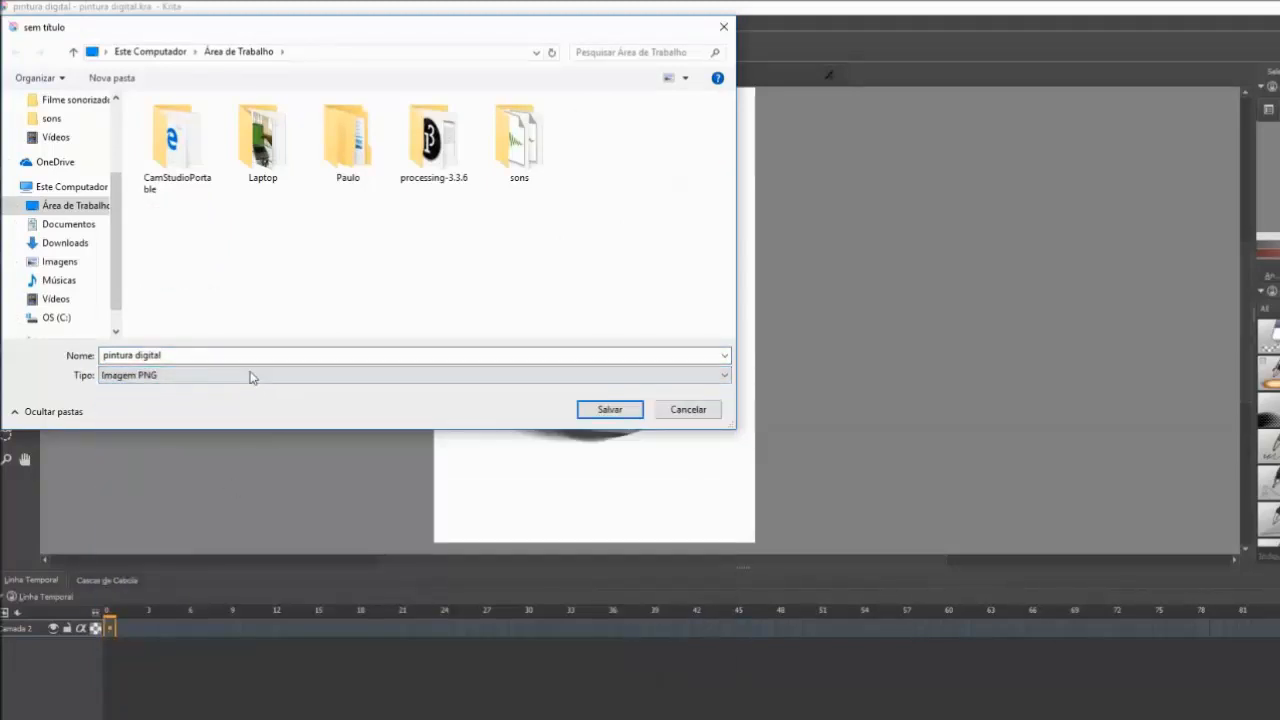
{"action": "left_click", "coordinate": [526, 354]}
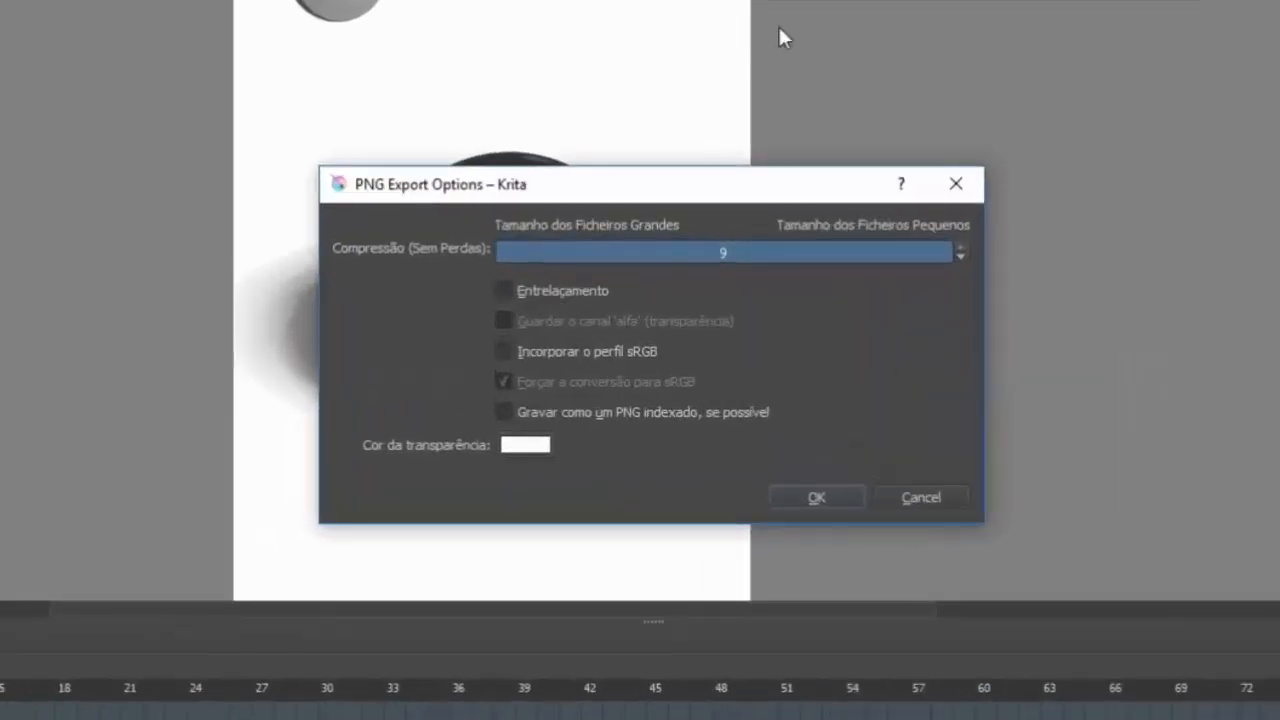
- Export the PNG with compression 9, Entrelaçamento enabled and the transparency colour kept white
{"action": "mouse_move", "coordinate": [949, 258]}
{"action": "left_mouse_down"}
{"action": "mouse_move", "coordinate": [725, 270]}
{"action": "mouse_move", "coordinate": [973, 264]}
{"action": "left_mouse_up"}
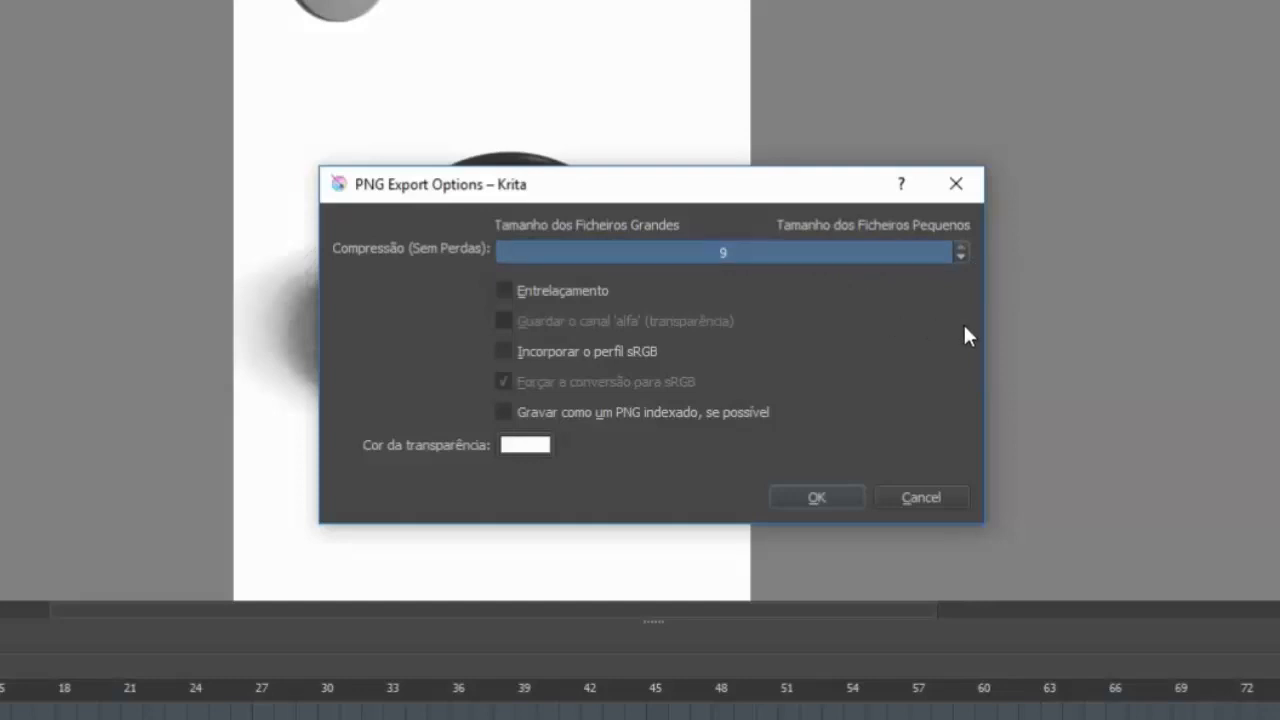
{"action": "left_click", "coordinate": [504, 291]}
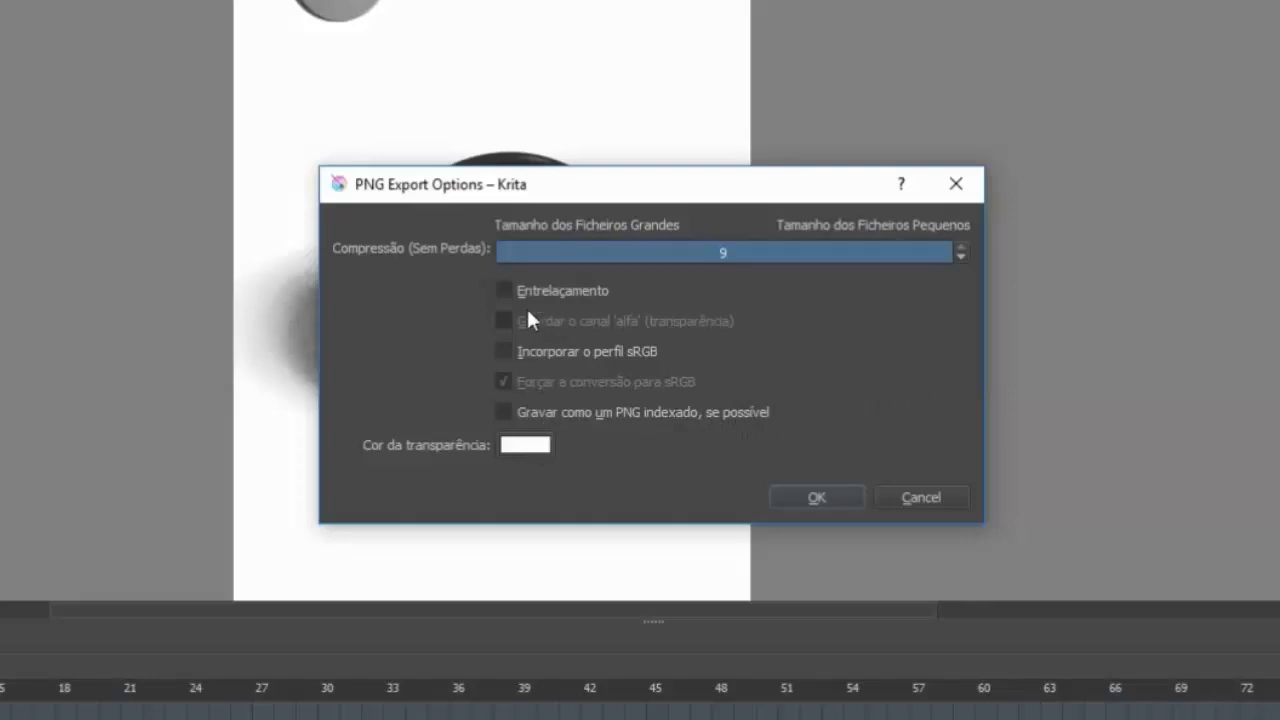
{"action": "left_click", "coordinate": [541, 447]}
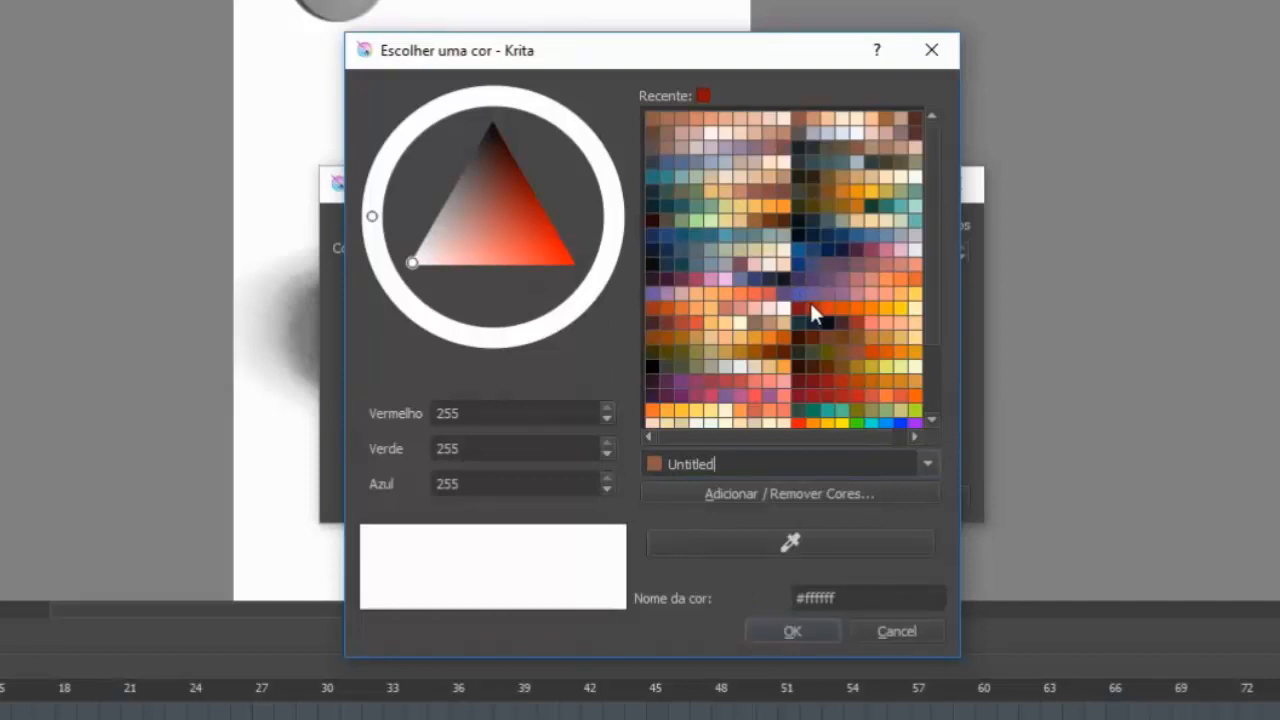
{"action": "left_click", "coordinate": [894, 630]}
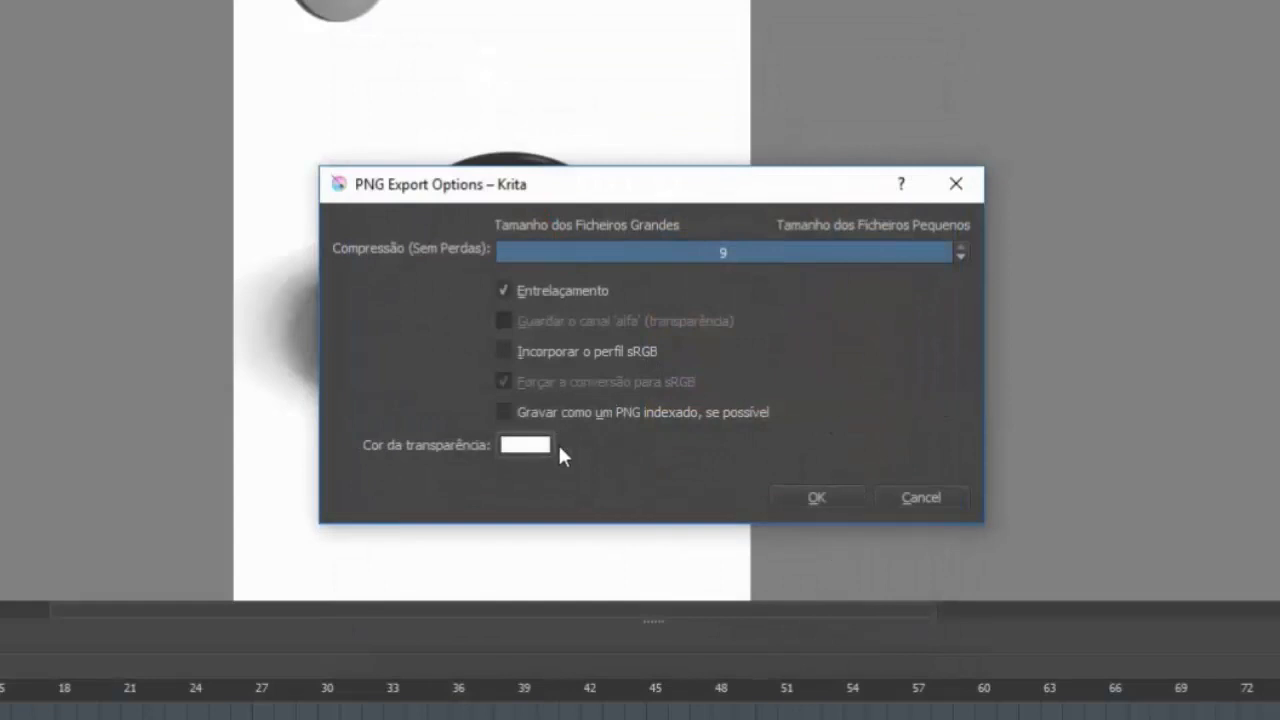
{"action": "left_click", "coordinate": [841, 495]}
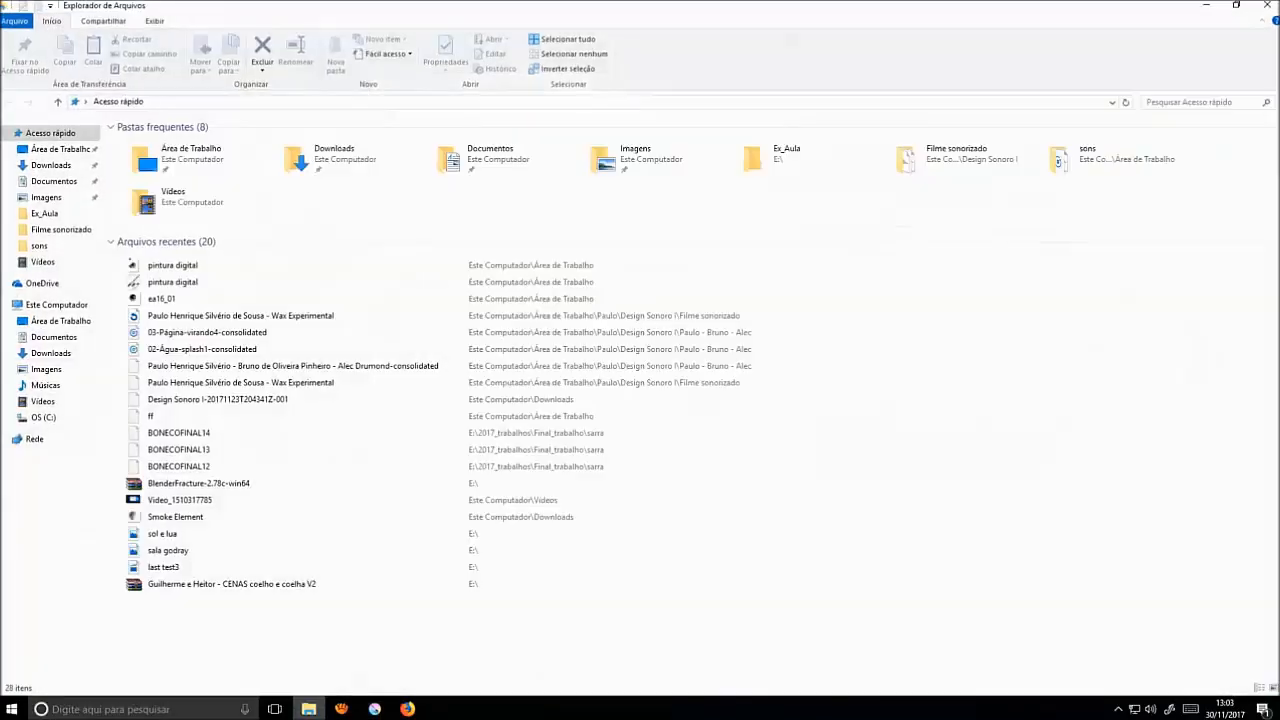
- Switch to File Explorer and open the exported "pintura digital" image from the recent files
{"action": "double_click", "coordinate": [236, 270]}
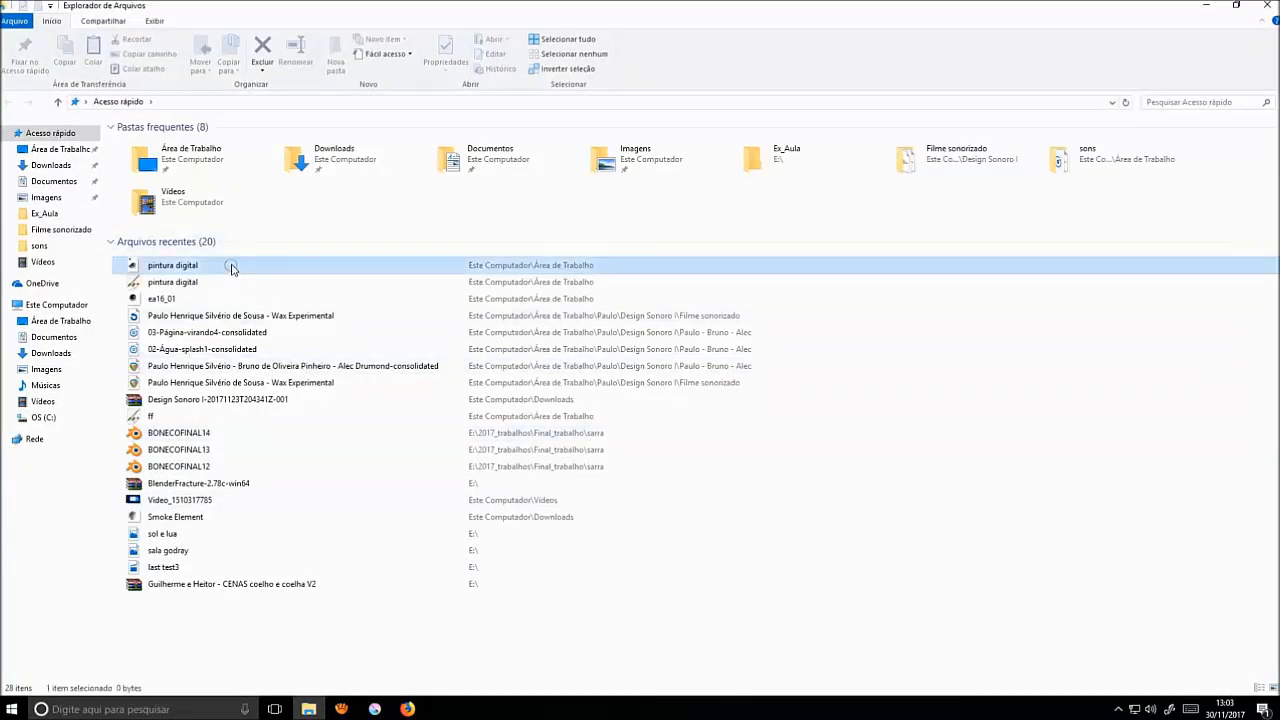